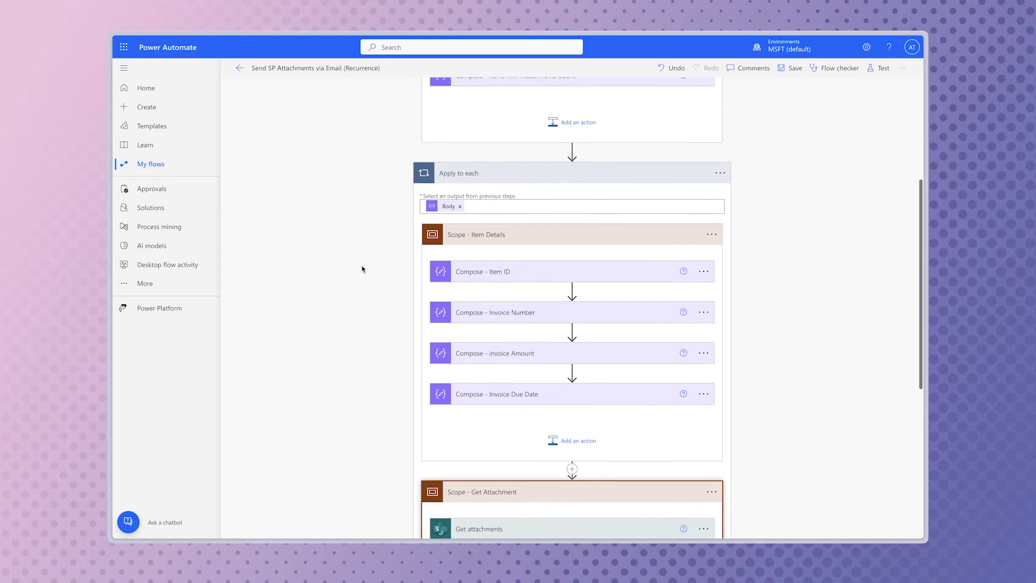
{"action": "scroll", "coordinate": [362, 269], "scroll_direction": "down", "scroll_amount": 5}
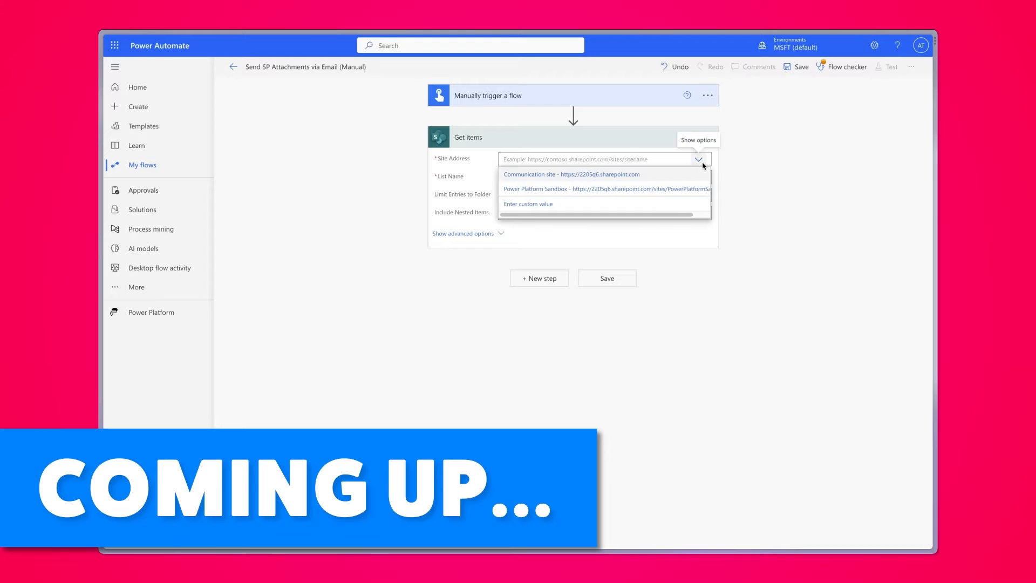
Configure Get items with the Power Platform Sandbox site and Invoice Tracker list, and start the filter query with Status eq
{"action": "left_click", "coordinate": [704, 187]}
{"action": "left_click", "coordinate": [704, 187]}
{"action": "left_click", "coordinate": [552, 297]}
{"action": "left_click", "coordinate": [501, 244]}
{"action": "left_click", "coordinate": [505, 242]}
{"action": "type", "text": "Status eq"}
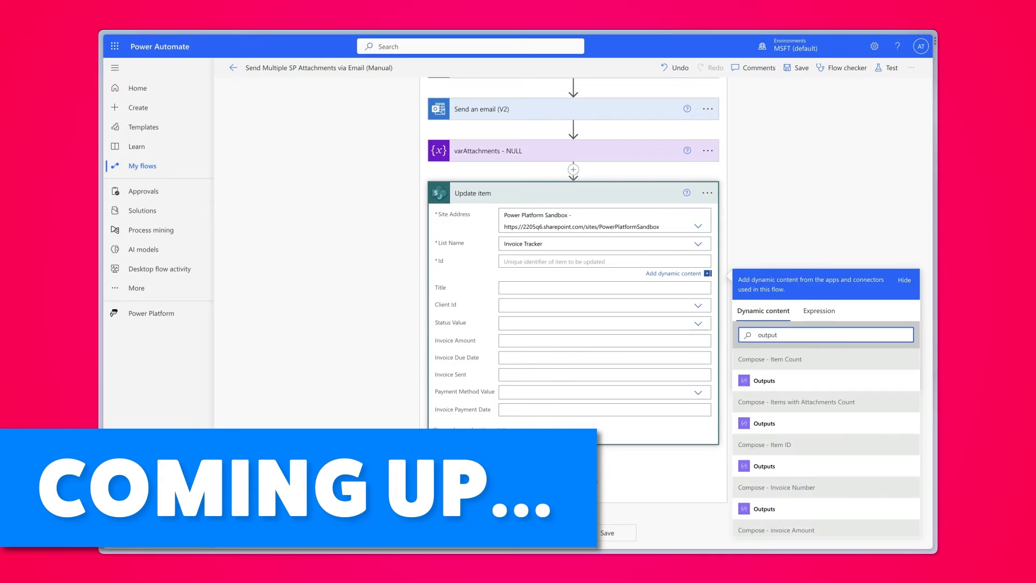
In the Update item action, fill the Id with a Compose output and choose a Status Value
{"action": "left_click", "coordinate": [766, 382]}
{"action": "left_click", "coordinate": [698, 323]}
{"action": "left_click", "coordinate": [556, 398]}
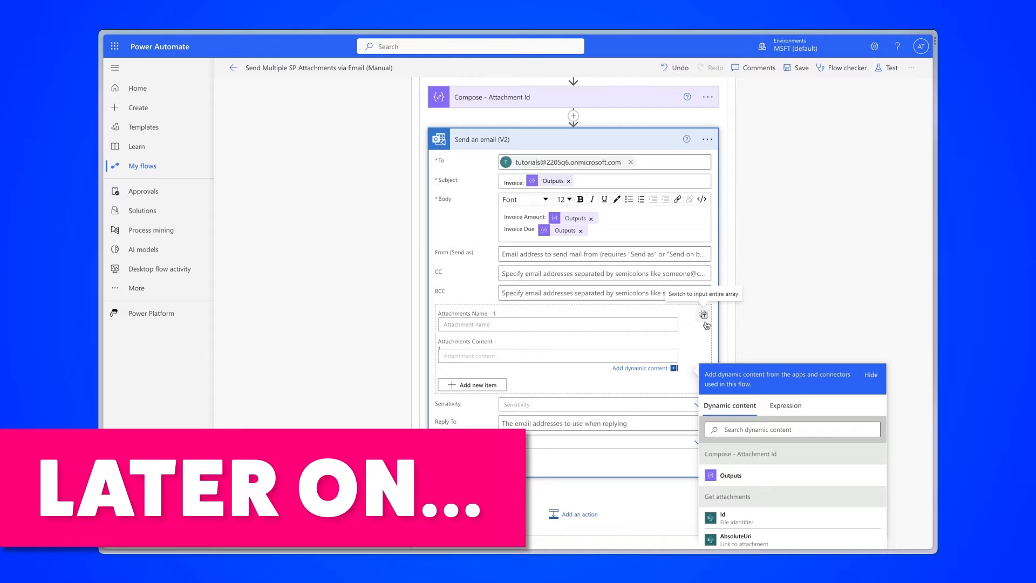
Switch the email action's attachments to accept an entire array and insert the varAttachments variable
{"action": "left_click", "coordinate": [704, 316]}
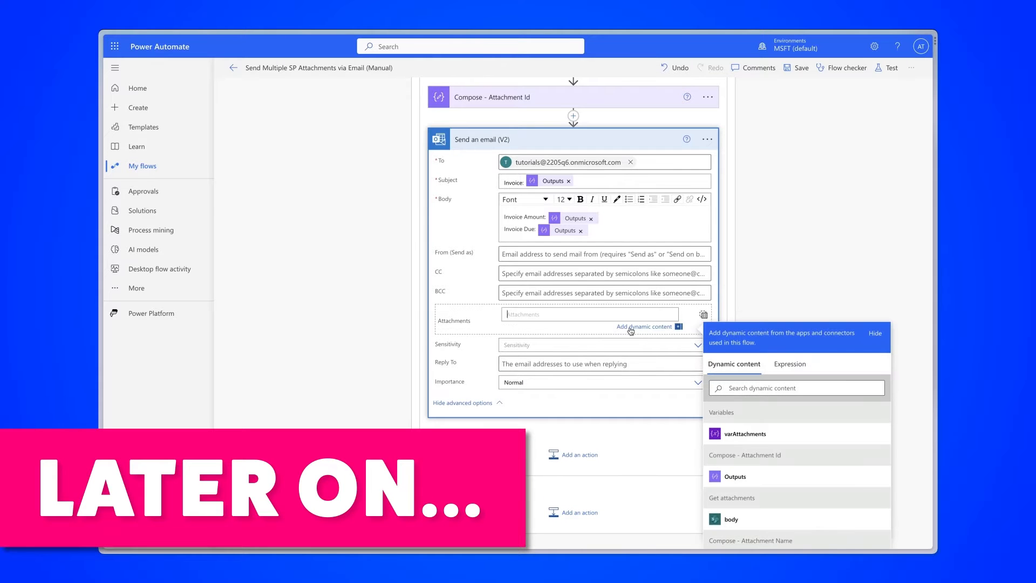
{"action": "left_click", "coordinate": [745, 433]}
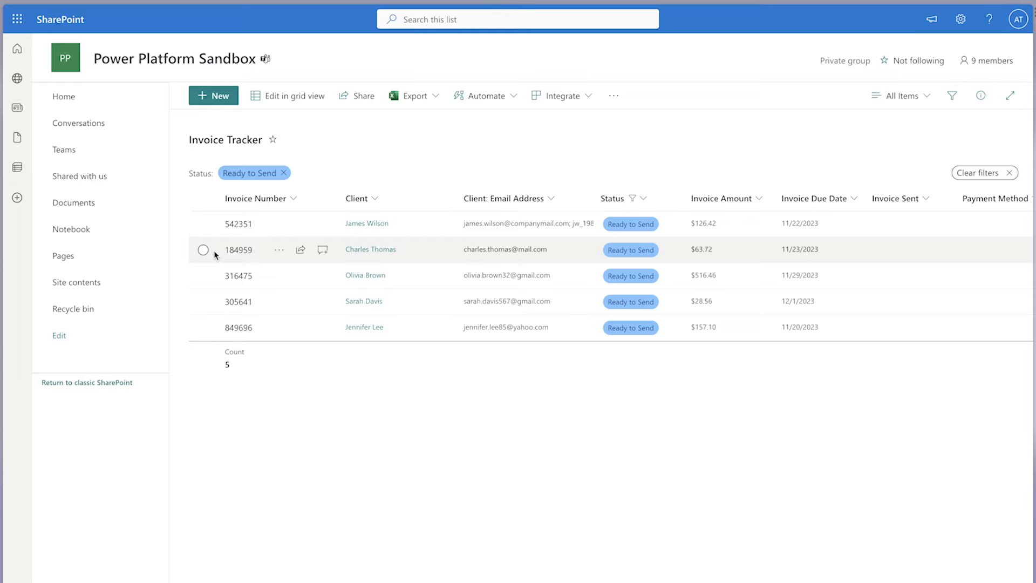
Select the second Ready to Send invoice in the SharePoint Invoice Tracker list and review its details
{"action": "left_click", "coordinate": [203, 249]}
{"action": "left_click", "coordinate": [980, 96]}
{"action": "scroll", "coordinate": [967, 513], "scroll_direction": "down", "scroll_amount": 4}
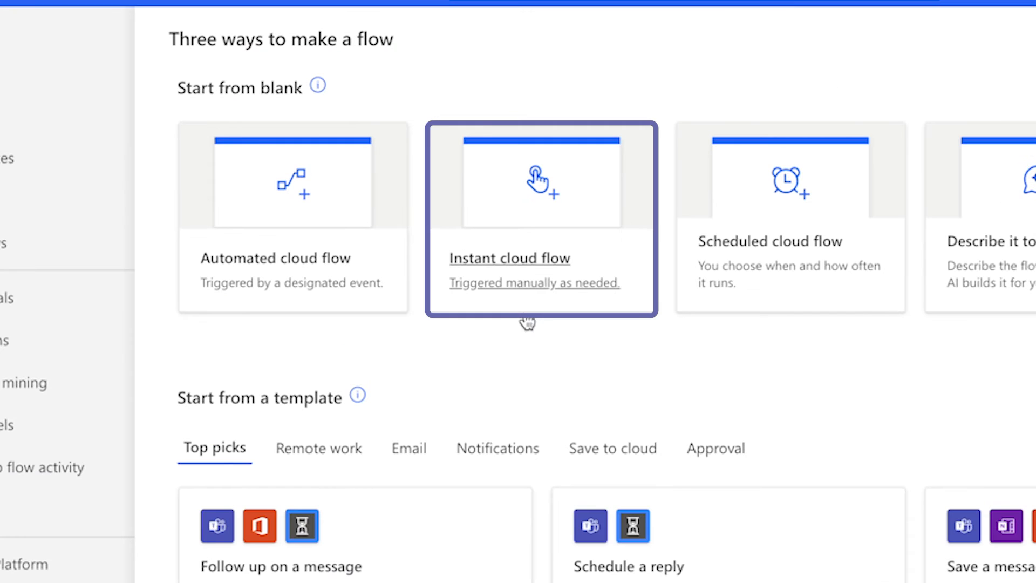
Create an instant cloud flow named Send SP Attachments via Email (Manual) with the Manually trigger a flow trigger, and switch to the classic designer
{"action": "left_click", "coordinate": [523, 266]}
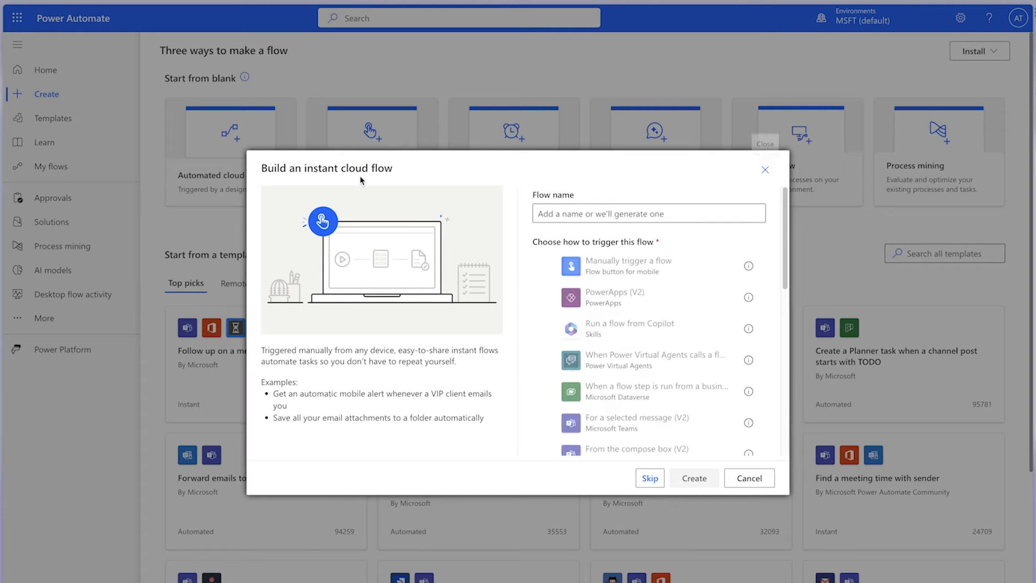
{"action": "type", "text": "Send "}
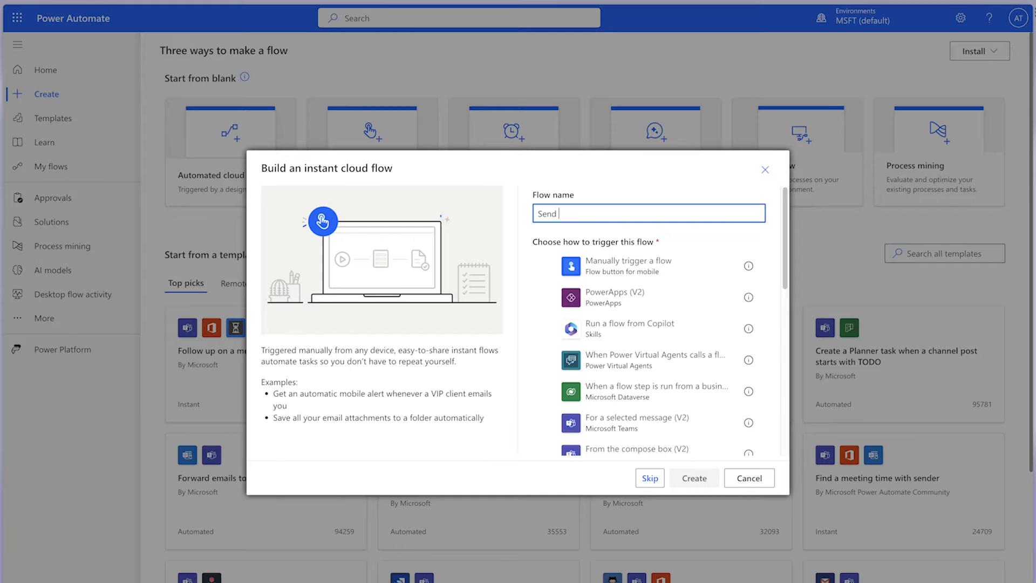
{"action": "type", "text": "SP Attachments via Email (Manual)"}
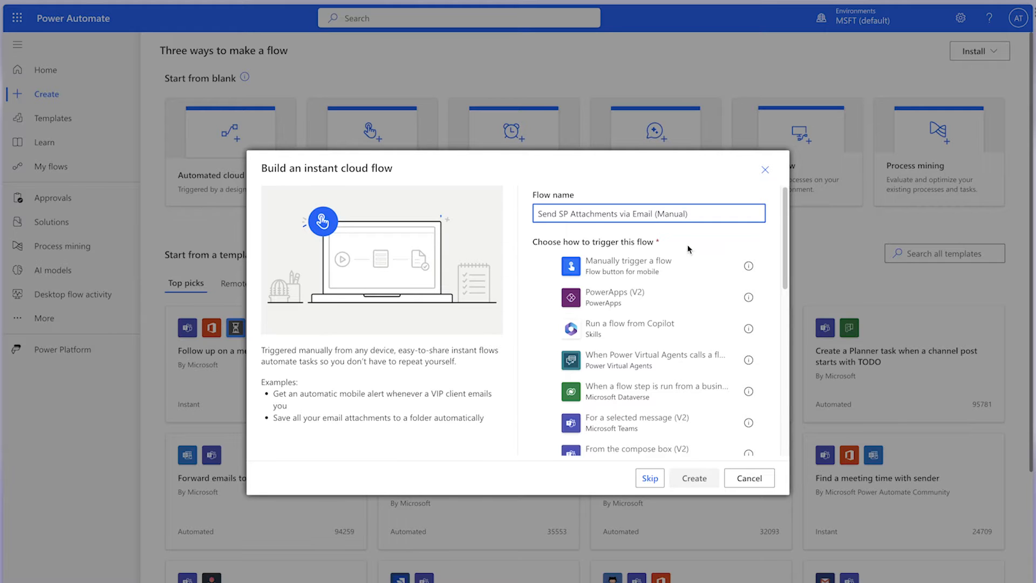
{"action": "left_click", "coordinate": [685, 267]}
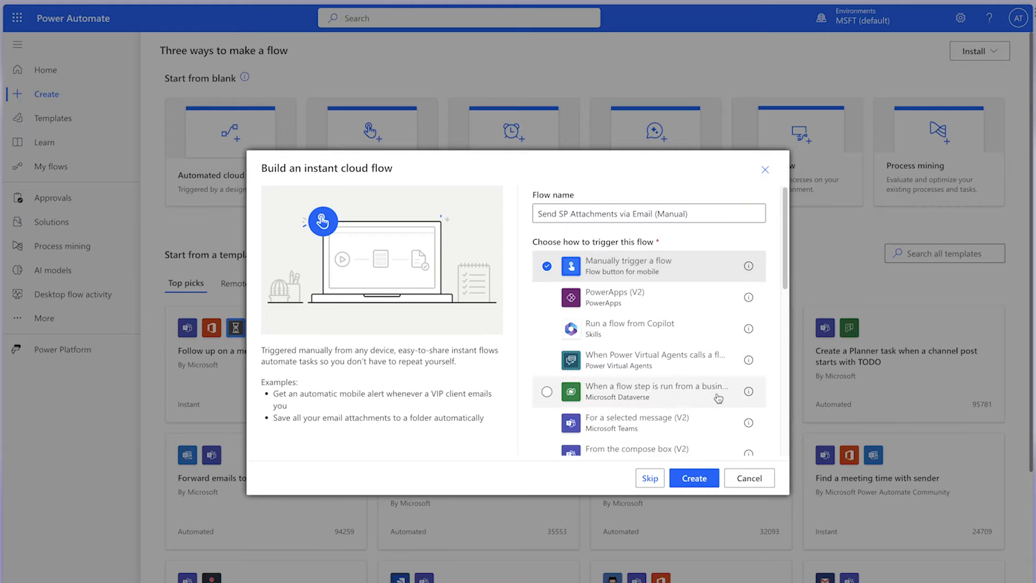
{"action": "left_click", "coordinate": [695, 477]}
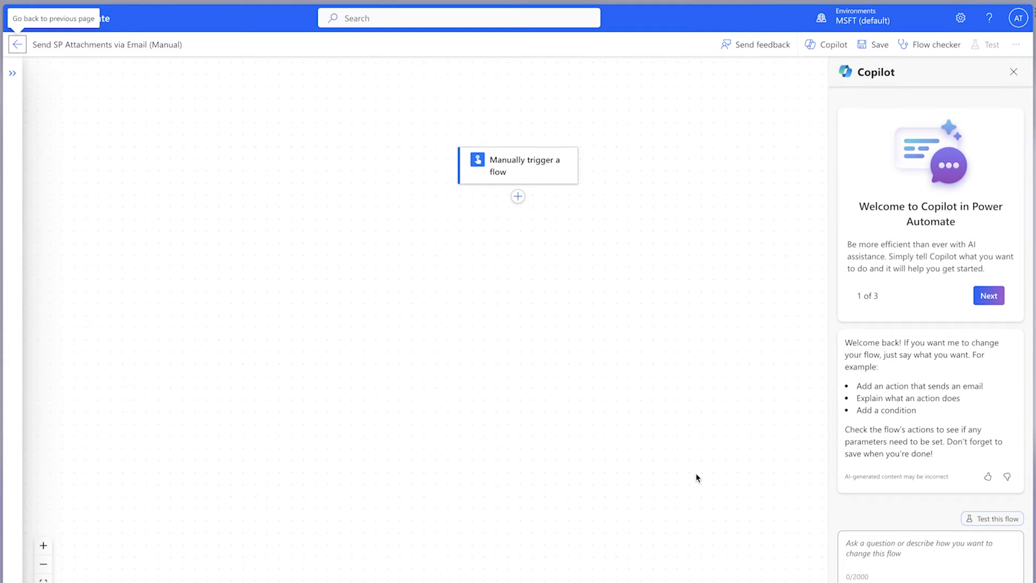
{"action": "left_click", "coordinate": [1016, 44]}
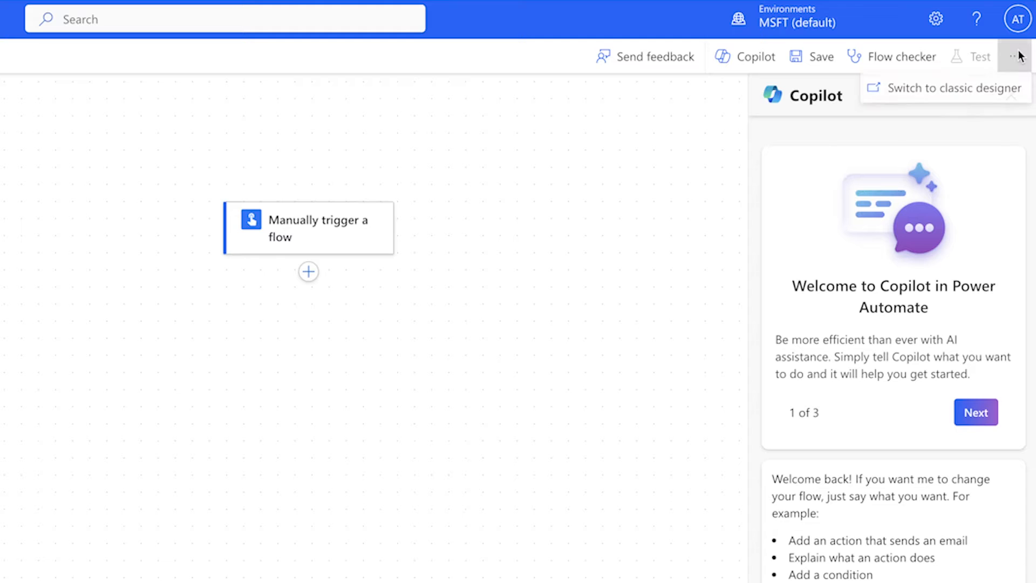
{"action": "left_click", "coordinate": [992, 87]}
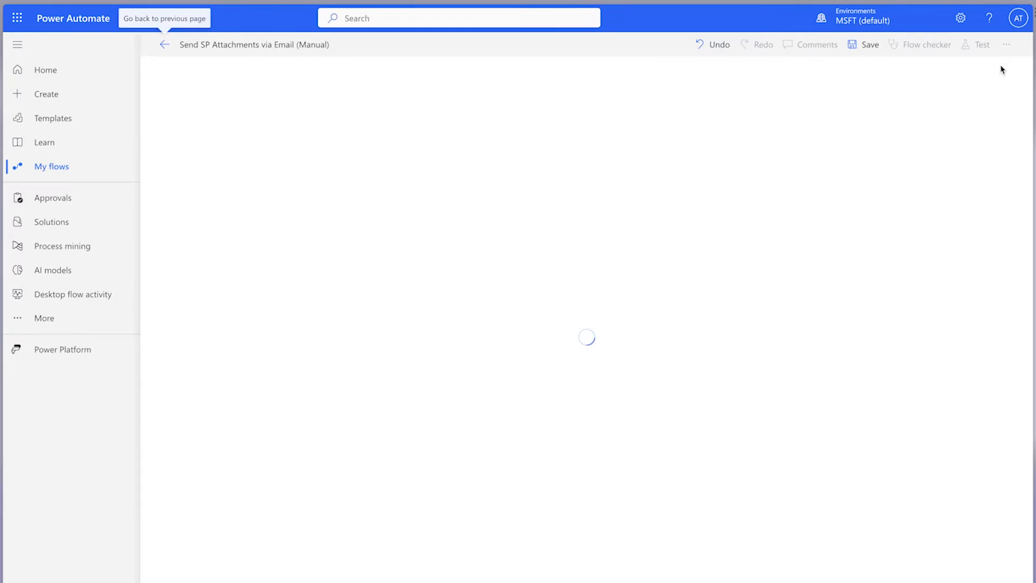
Add a SharePoint Get items action for the Invoice Tracker list on the Power Platform Sandbox site
{"action": "left_click", "coordinate": [539, 131]}
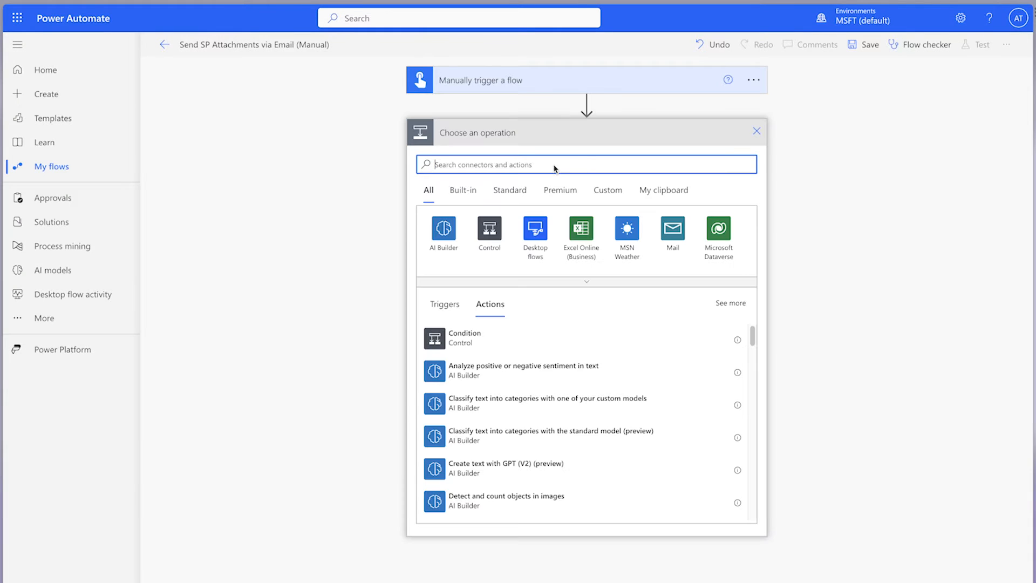
{"action": "type", "text": "get items"}
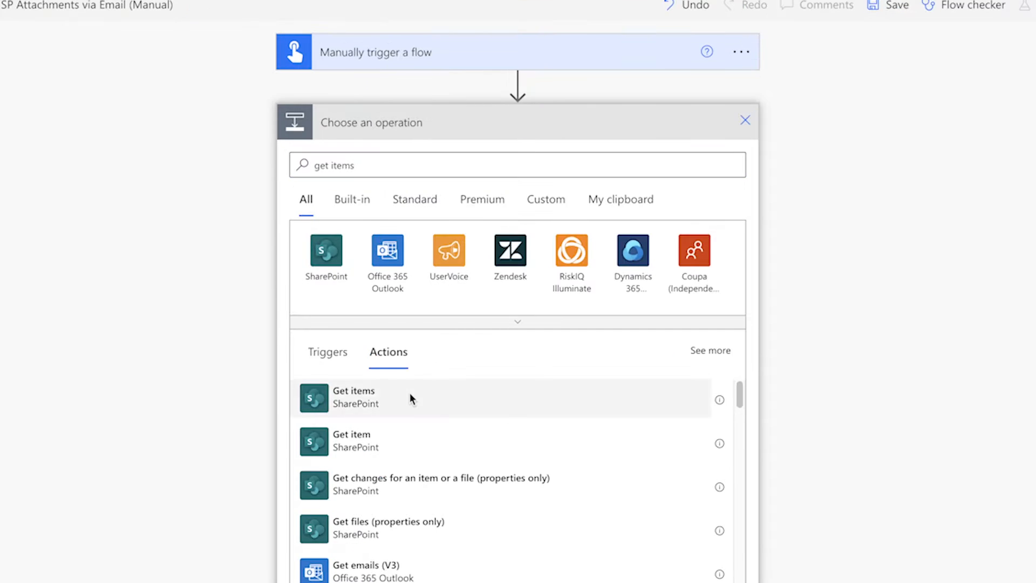
{"action": "left_click", "coordinate": [507, 339]}
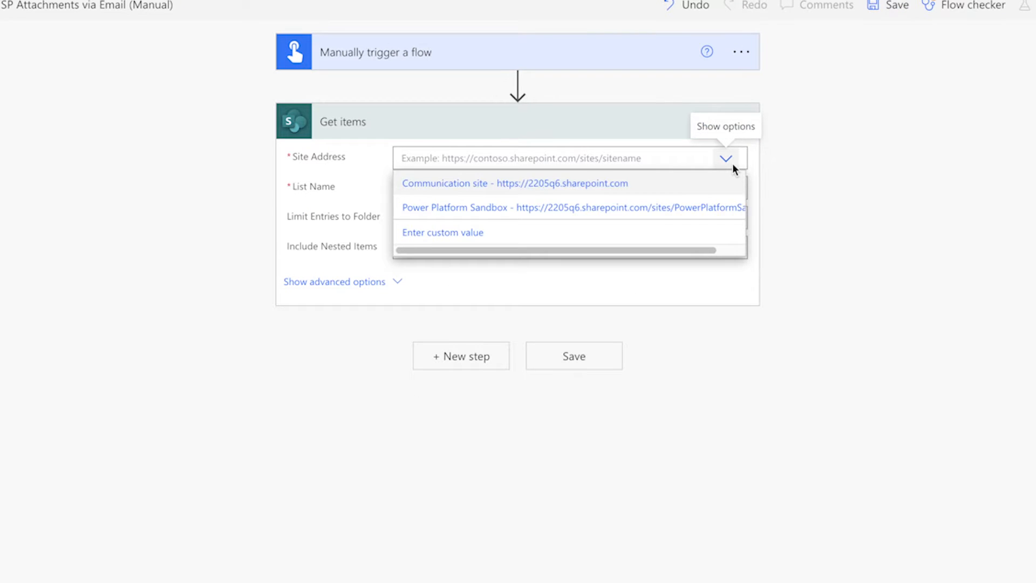
{"action": "left_click", "coordinate": [685, 205]}
{"action": "left_click", "coordinate": [729, 210]}
{"action": "left_click", "coordinate": [481, 381]}
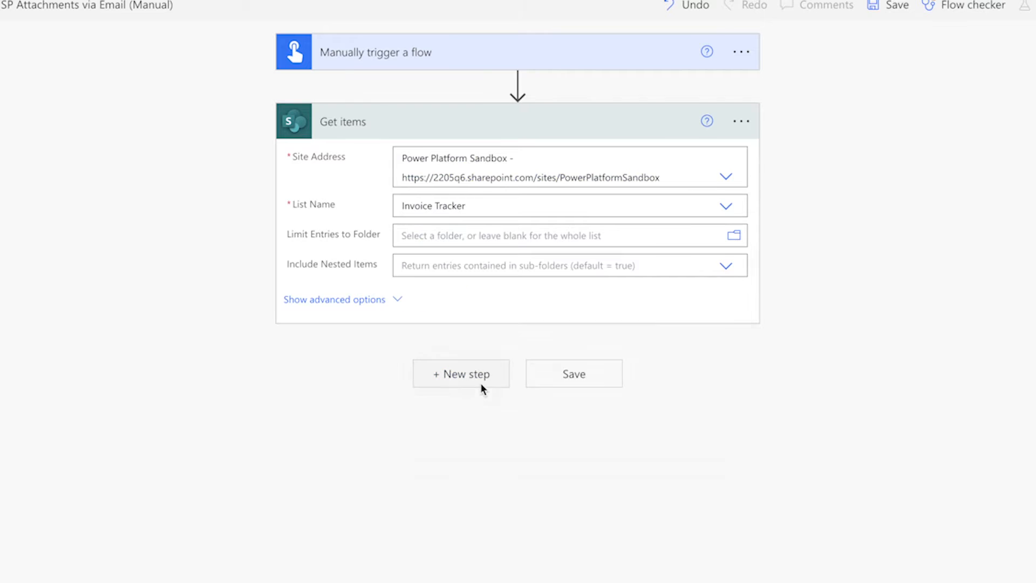
Set the Get items filter query to Status eq 'Ready to Send'
{"action": "left_click", "coordinate": [402, 300]}
{"action": "left_click", "coordinate": [404, 296]}
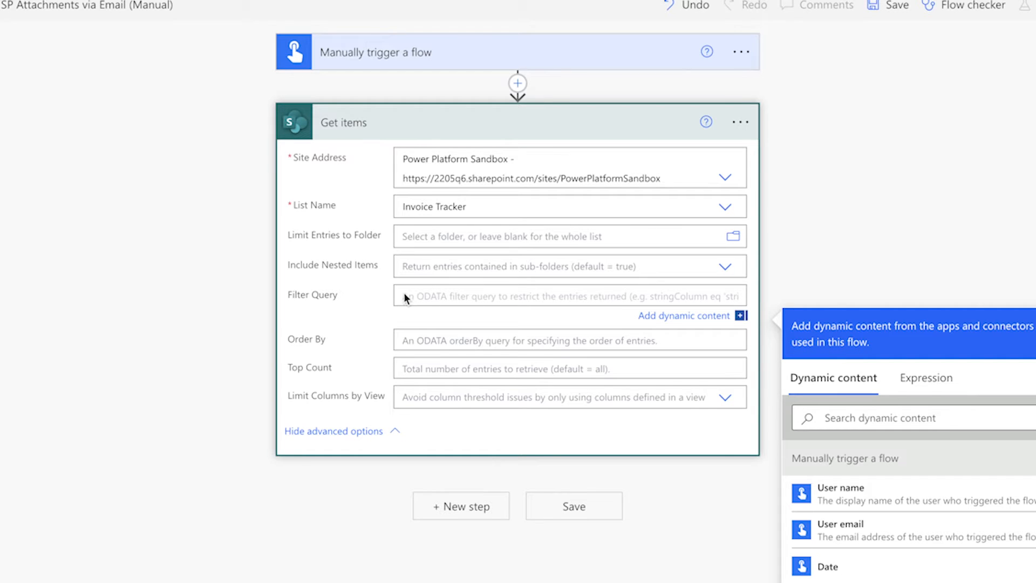
{"action": "type", "text": "Status eq"}
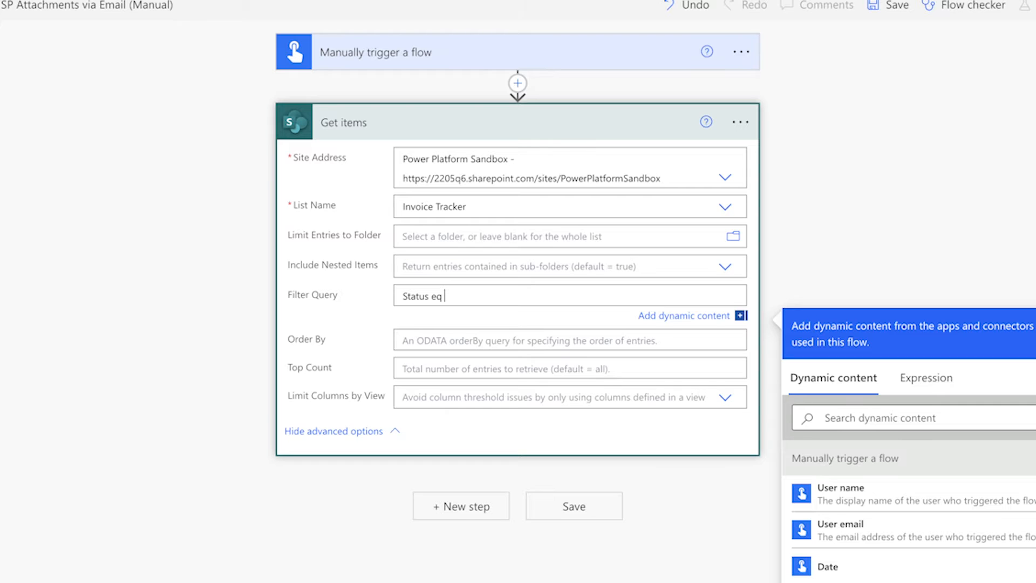
{"action": "type", "text": " 'Ready to Send'"}
Add a Data Operation Compose action after Get items and name it Compose - Item Count
{"action": "left_click", "coordinate": [471, 507]}
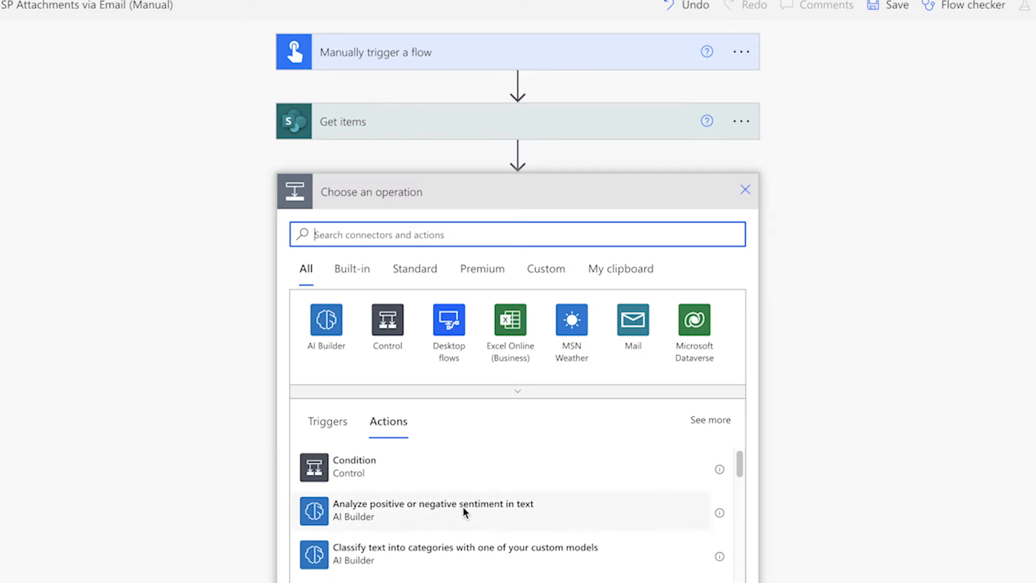
{"action": "type", "text": "compose"}
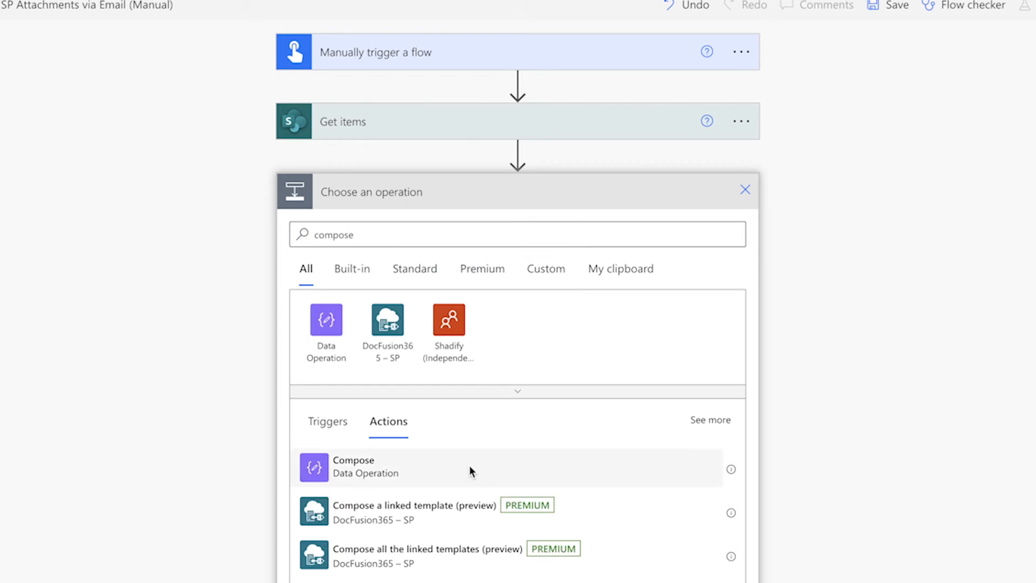
{"action": "left_click", "coordinate": [469, 465]}
{"action": "left_click", "coordinate": [511, 228]}
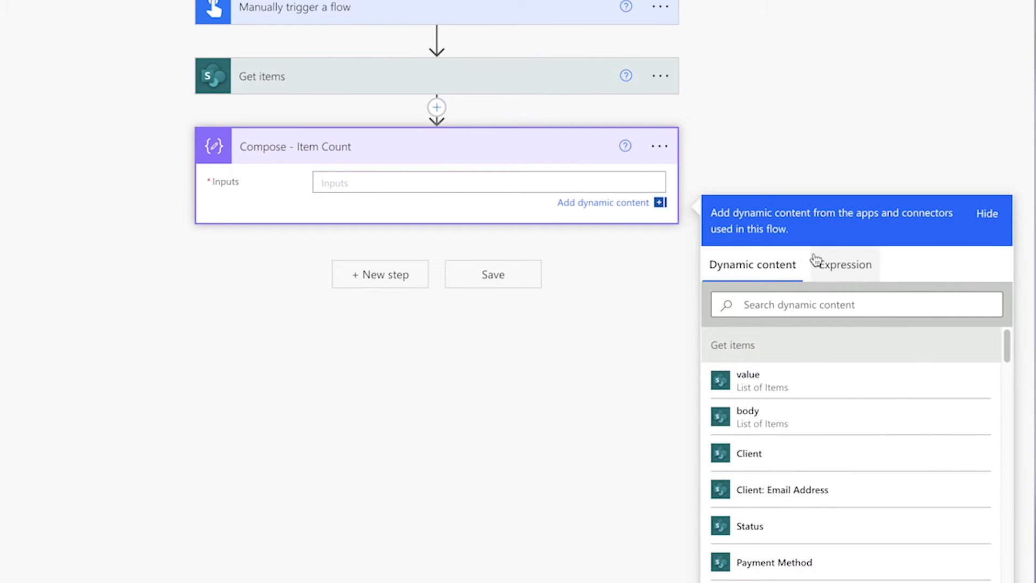
Set the Compose - Item Count input to the expression length(outputs('Get_items')?['body/value'])
{"action": "left_click", "coordinate": [859, 268]}
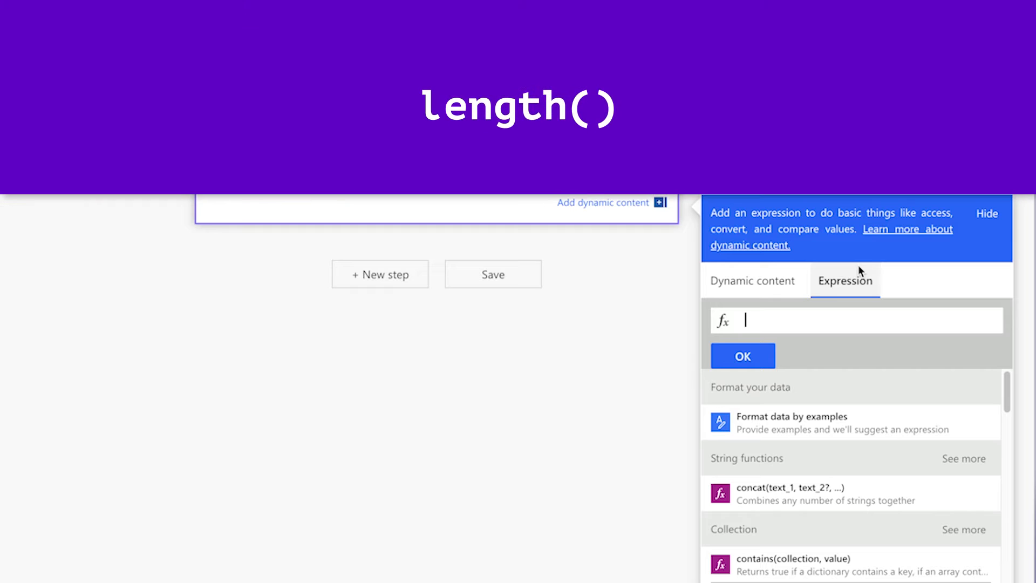
{"action": "type", "text": "length"}
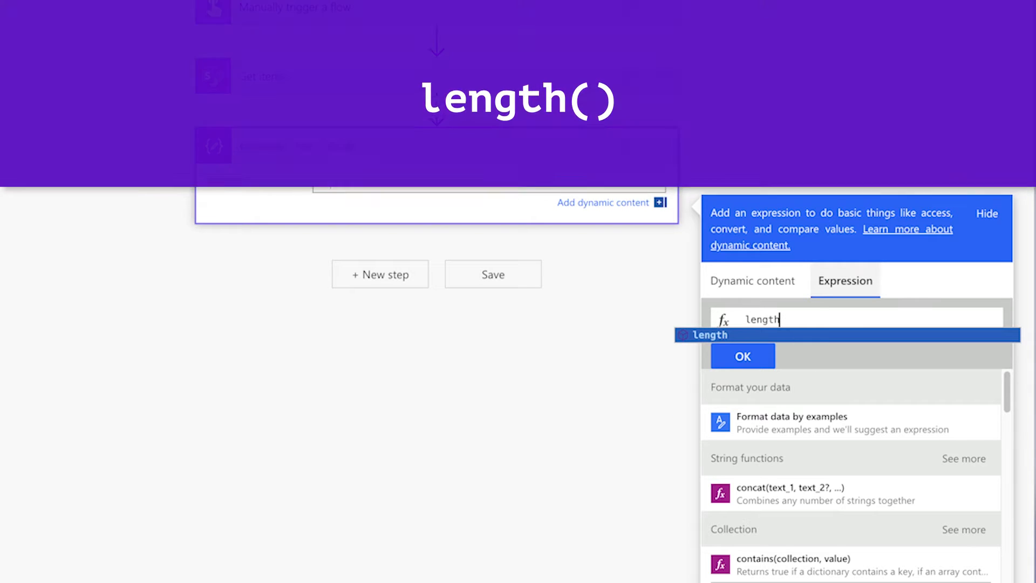
{"action": "type", "text": "("}
{"action": "left_click", "coordinate": [762, 280]}
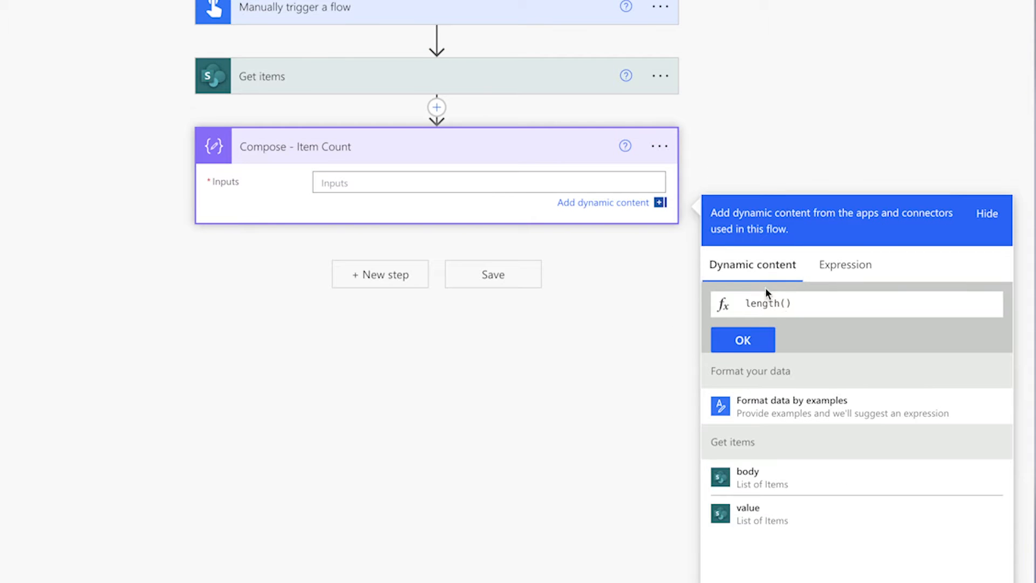
{"action": "left_click", "coordinate": [806, 509]}
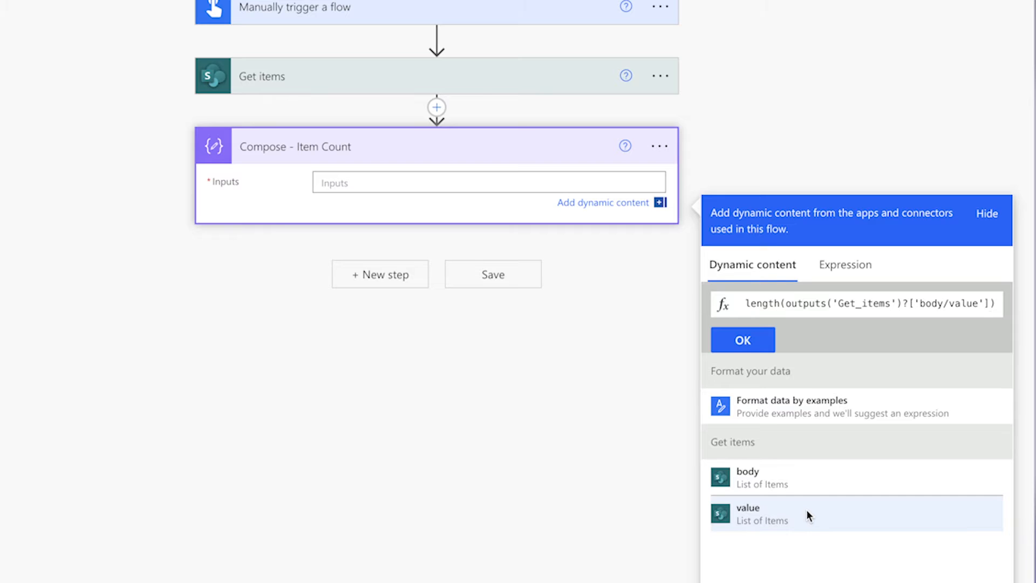
{"action": "left_click", "coordinate": [755, 344]}
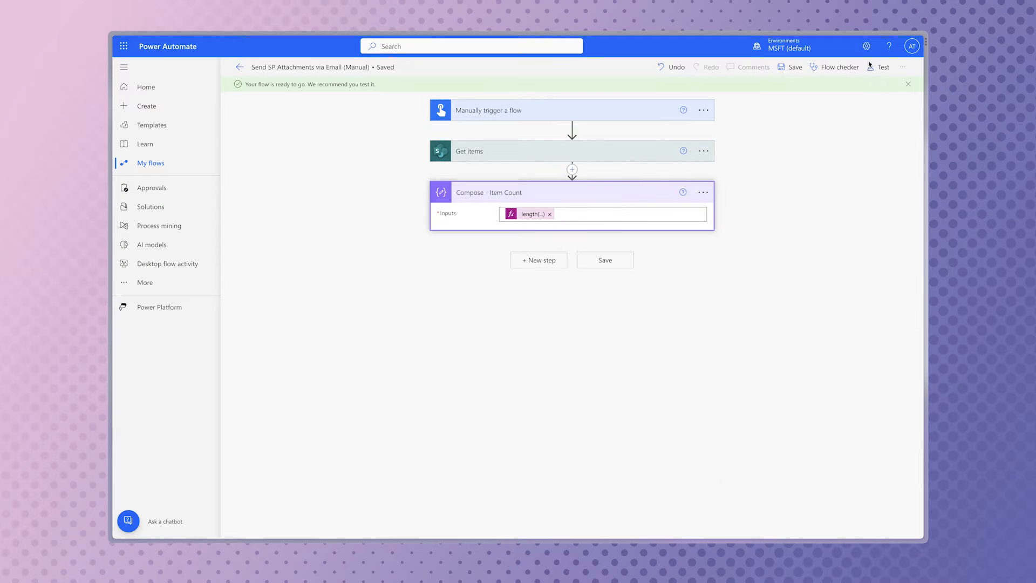
Run a manual test of the saved flow
{"action": "left_click", "coordinate": [874, 67]}
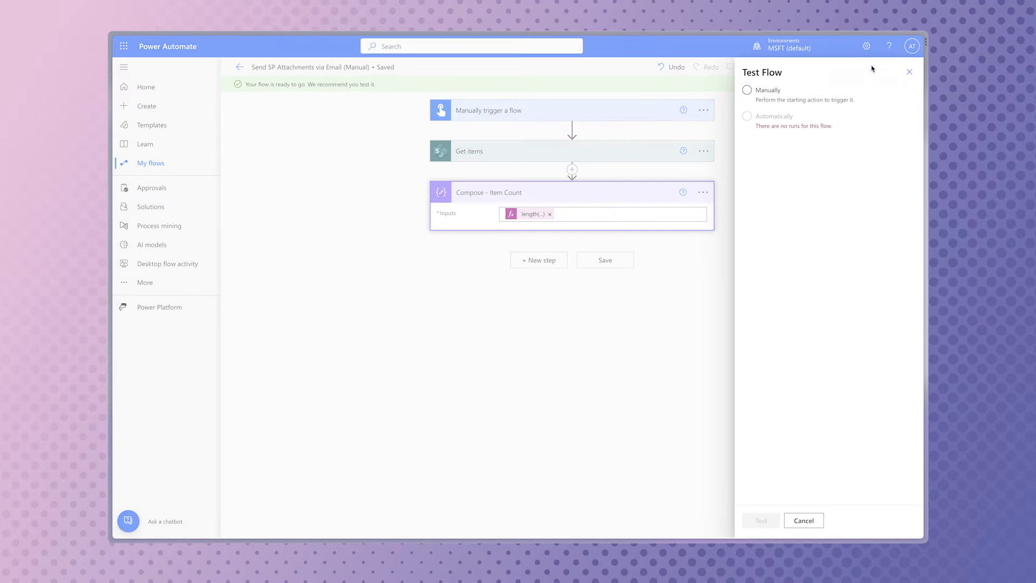
{"action": "left_click", "coordinate": [771, 92]}
{"action": "left_click", "coordinate": [775, 519]}
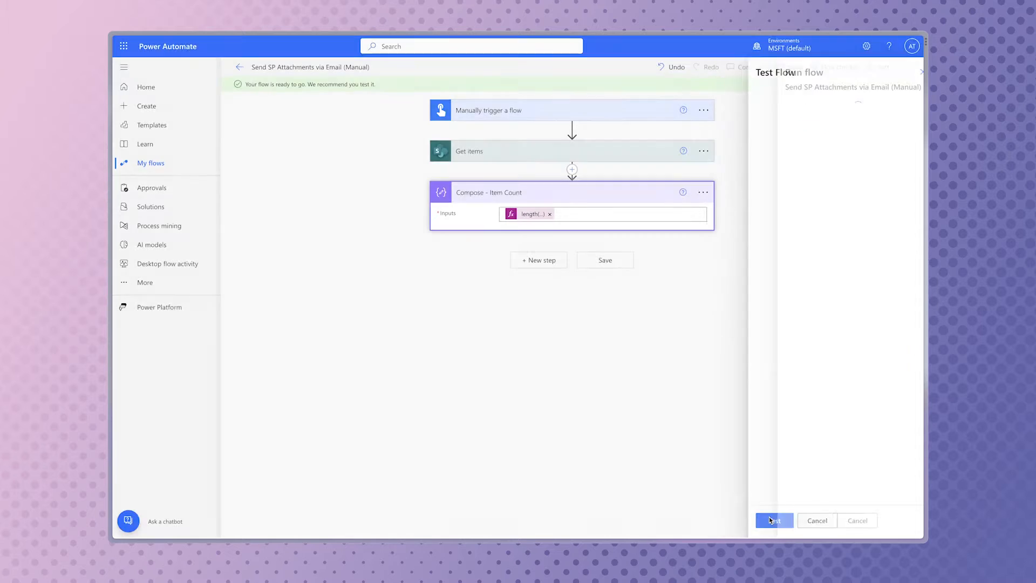
{"action": "left_click", "coordinate": [783, 520]}
{"action": "left_click", "coordinate": [787, 520]}
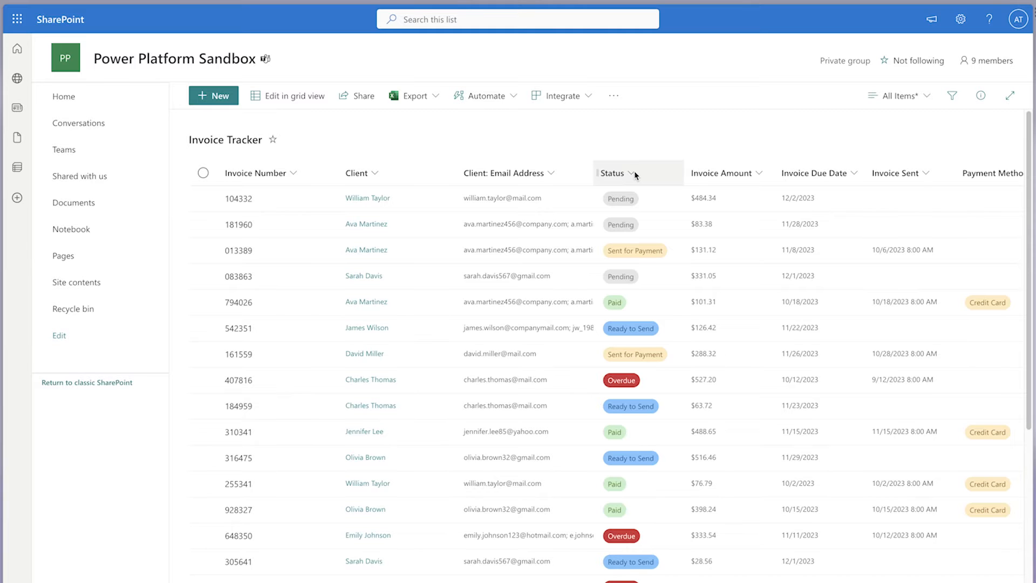
Filter the SharePoint Invoice Tracker list by the Status value Ready to Send
{"action": "left_click", "coordinate": [636, 174]}
{"action": "left_click", "coordinate": [662, 238]}
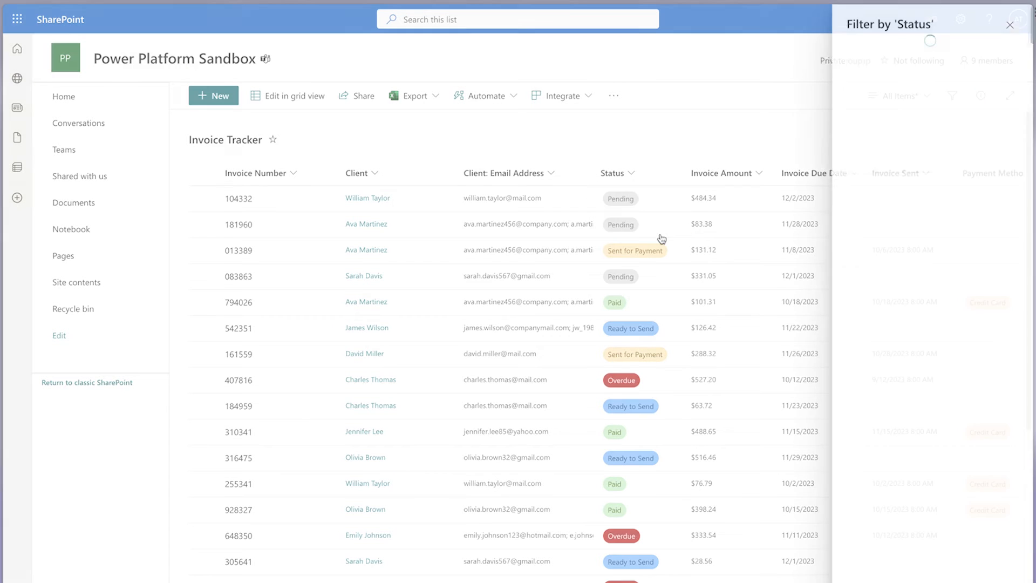
{"action": "left_click", "coordinate": [890, 114]}
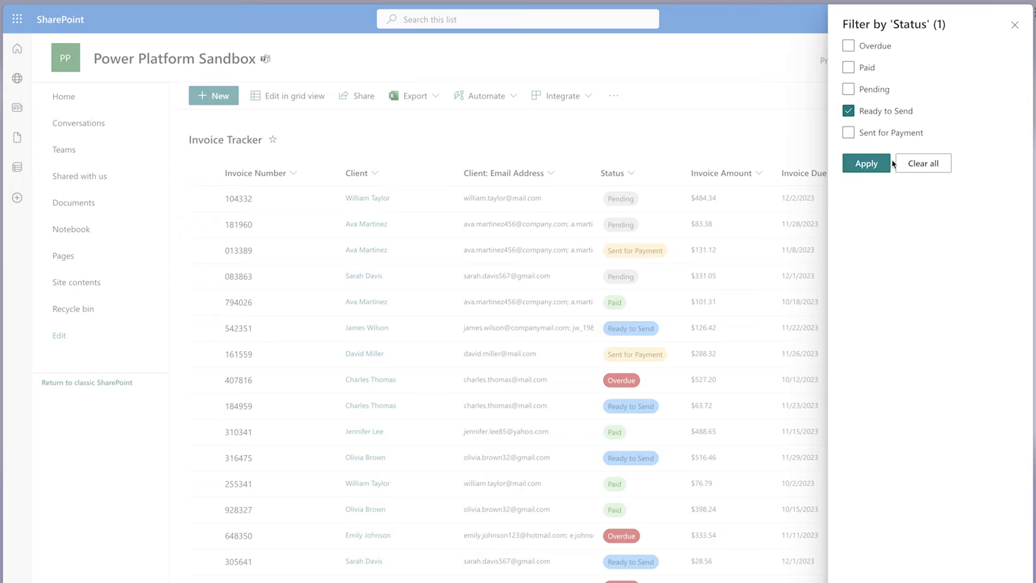
{"action": "left_click", "coordinate": [866, 163]}
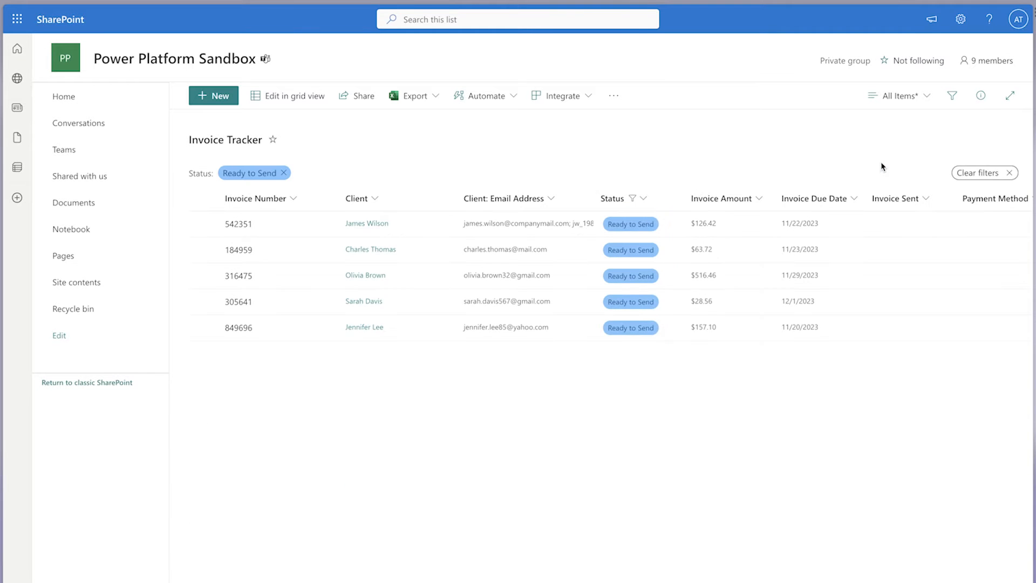
Show a Count total for the Invoice Number column and check the Compose - Item Count result in the Power Automate run
{"action": "left_click", "coordinate": [186, 191]}
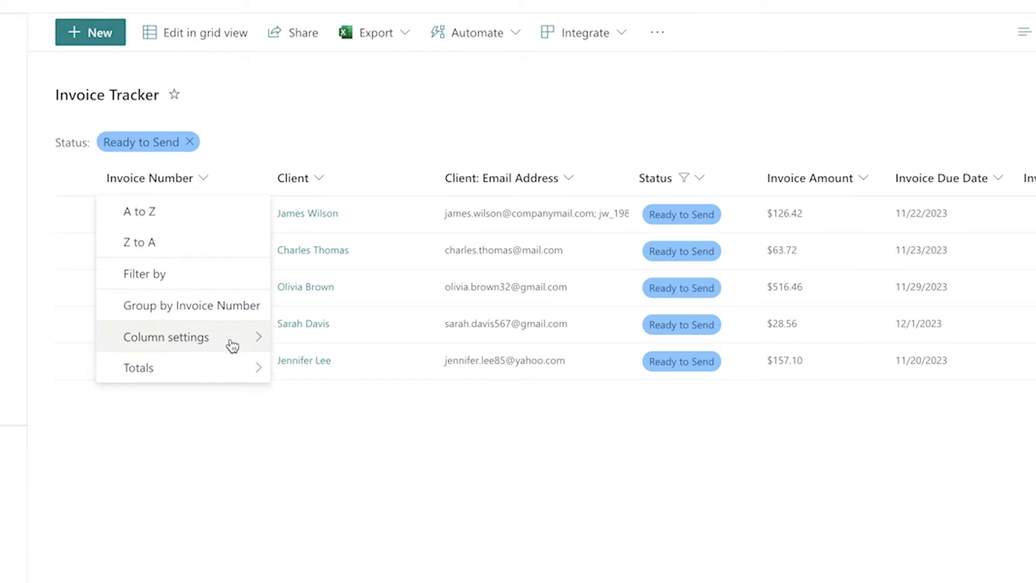
{"action": "mouse_move", "coordinate": [232, 348]}
{"action": "mouse_move", "coordinate": [231, 380]}
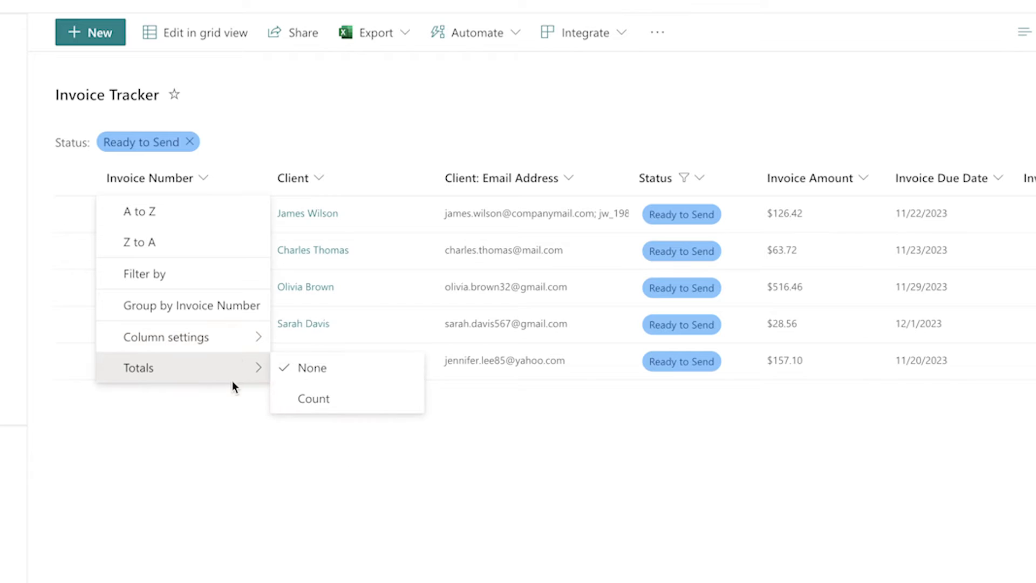
{"action": "left_click", "coordinate": [306, 394]}
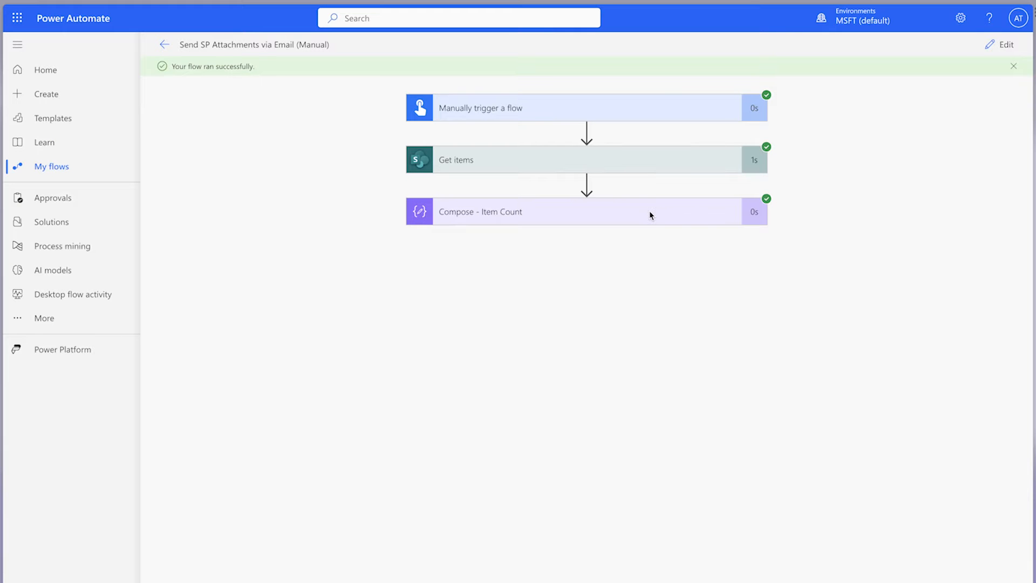
{"action": "left_click", "coordinate": [649, 210]}
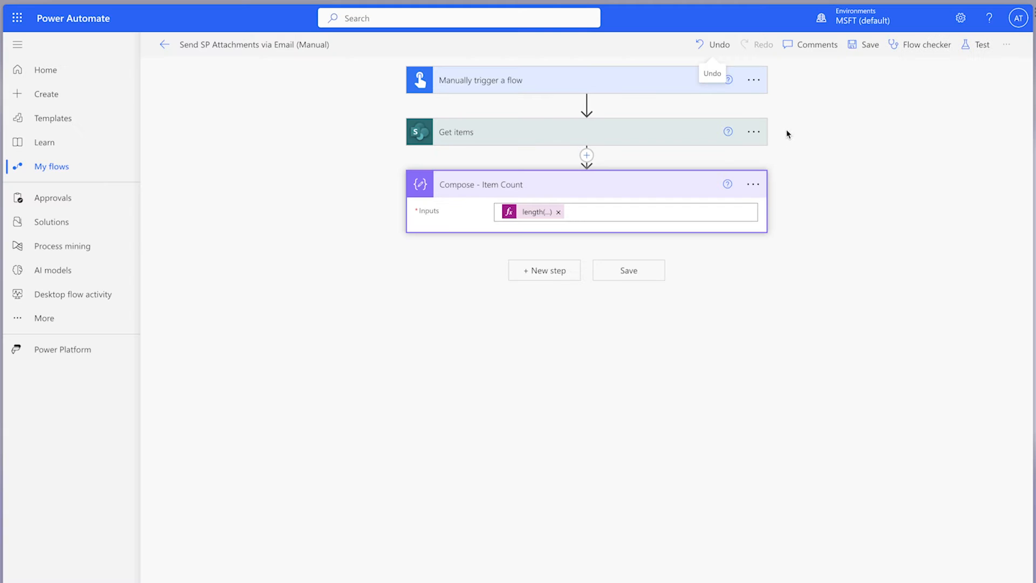
Enable Pagination in the settings of the Get items action with a threshold of 5000
{"action": "left_click", "coordinate": [764, 137]}
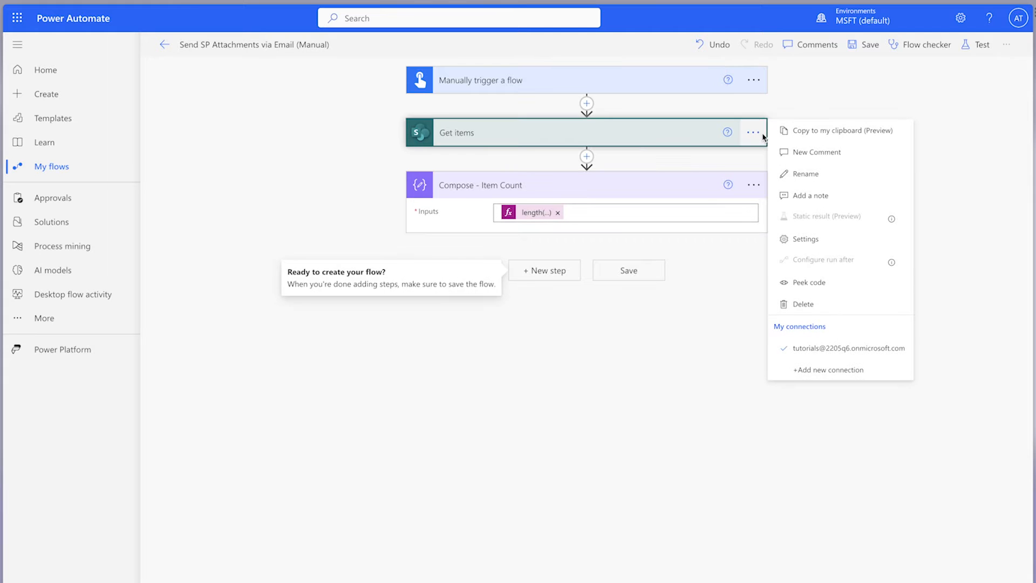
{"action": "left_click", "coordinate": [809, 241]}
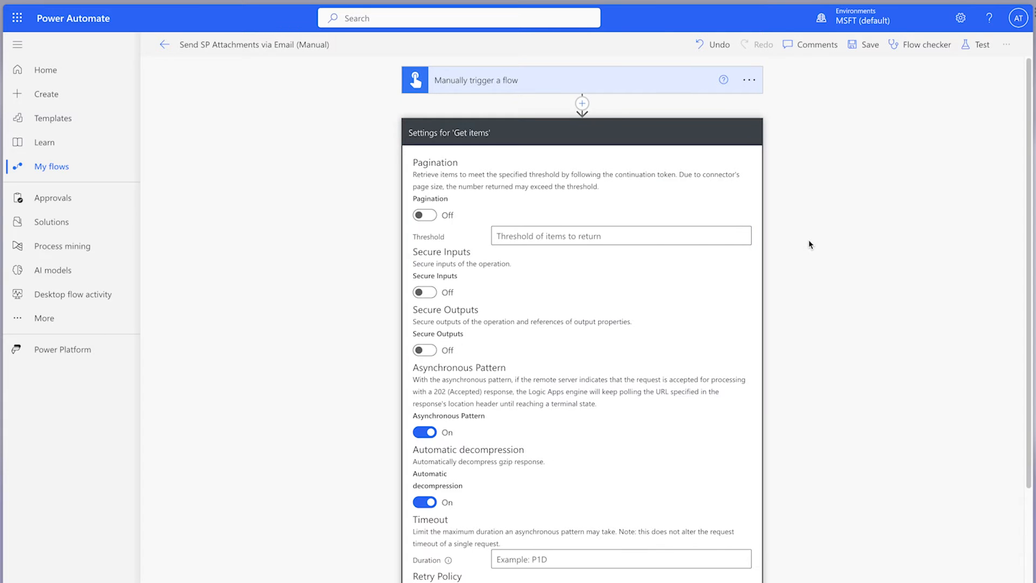
{"action": "left_click", "coordinate": [299, 203]}
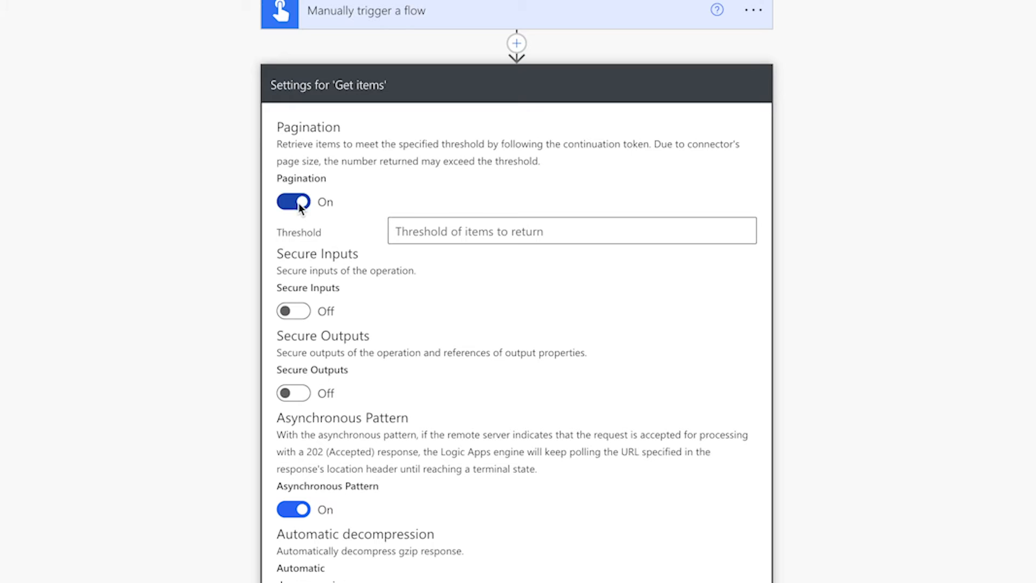
{"action": "left_click", "coordinate": [439, 231]}
{"action": "type", "text": "5000"}
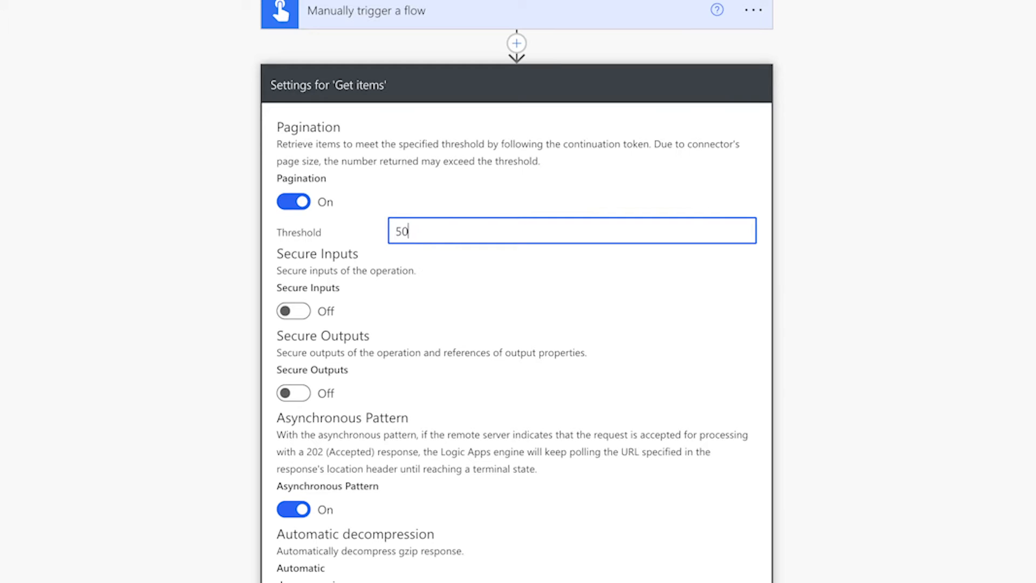
Clear the pagination threshold of Get items and turn Pagination off again
{"action": "key", "text": "BackSpace"}
{"action": "key", "text": "BackSpace"}
{"action": "key", "text": "BackSpace"}
{"action": "key", "text": "BackSpace"}
{"action": "left_click", "coordinate": [296, 201]}
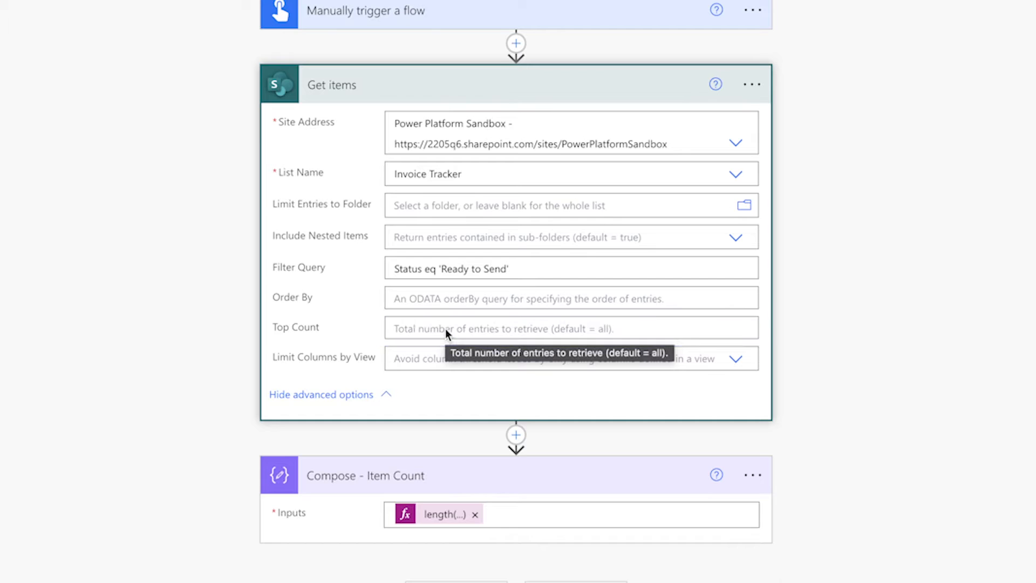
Set the Top Count of Get items to 3, then save the flow and run a manual test
{"action": "left_click", "coordinate": [445, 328]}
{"action": "type", "text": "3"}
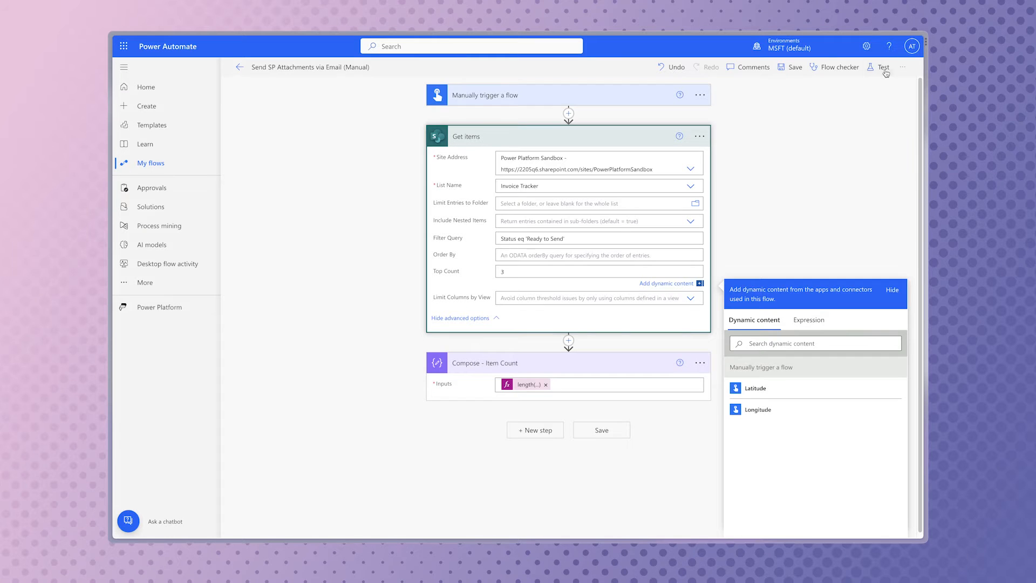
{"action": "left_click", "coordinate": [882, 68]}
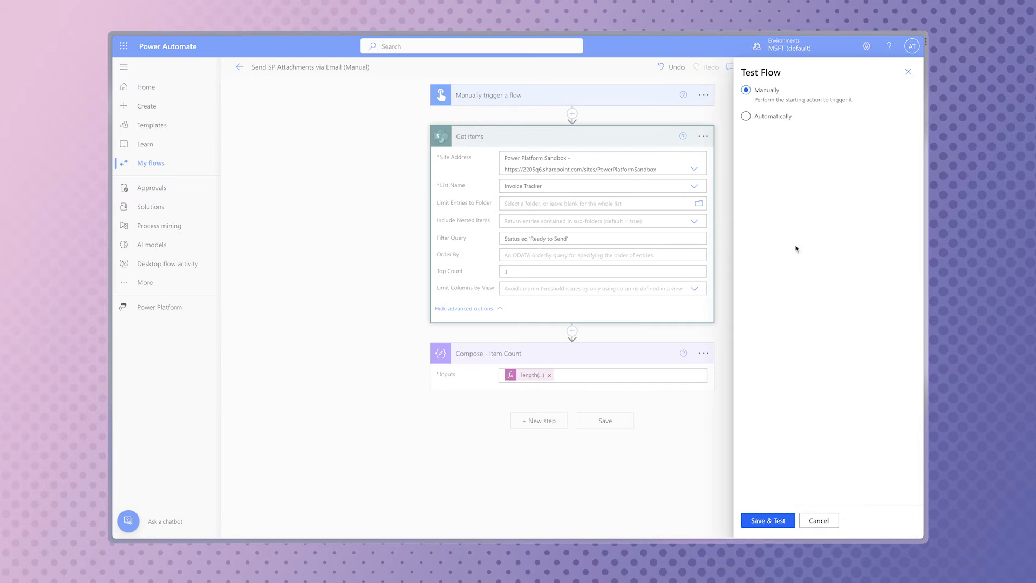
{"action": "left_click", "coordinate": [770, 518]}
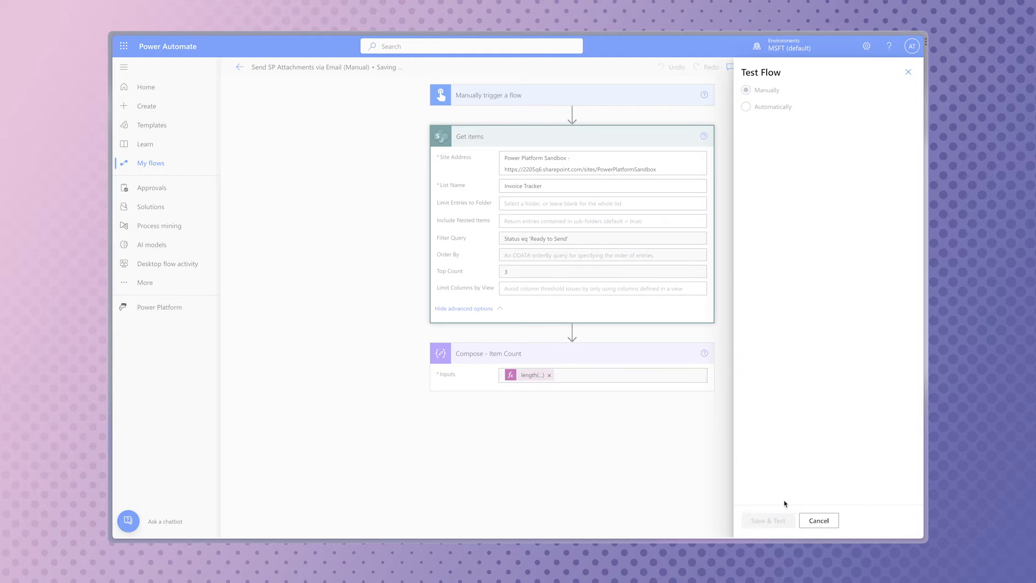
{"action": "left_click", "coordinate": [792, 520]}
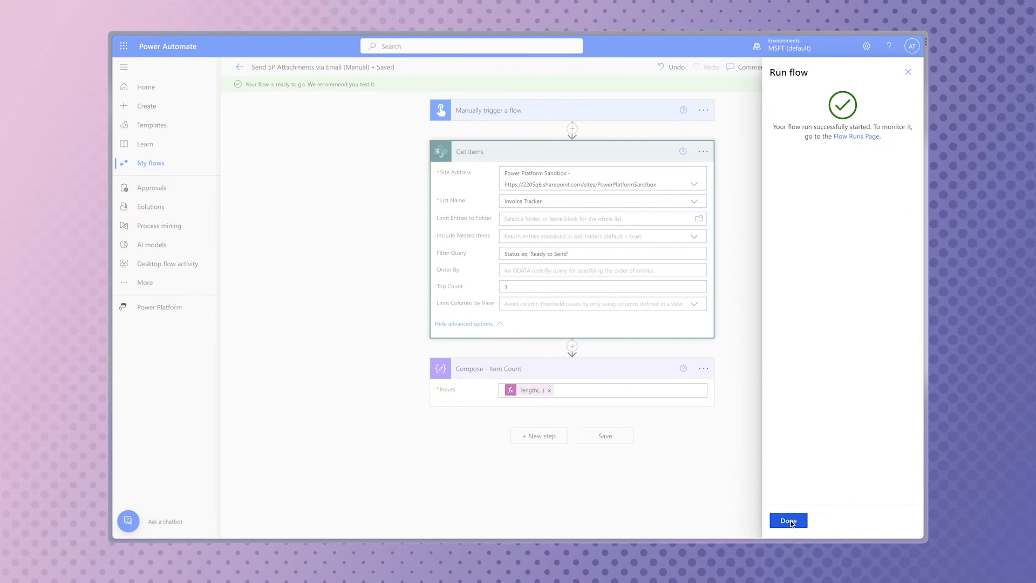
{"action": "left_click", "coordinate": [788, 521]}
{"action": "left_click", "coordinate": [590, 199]}
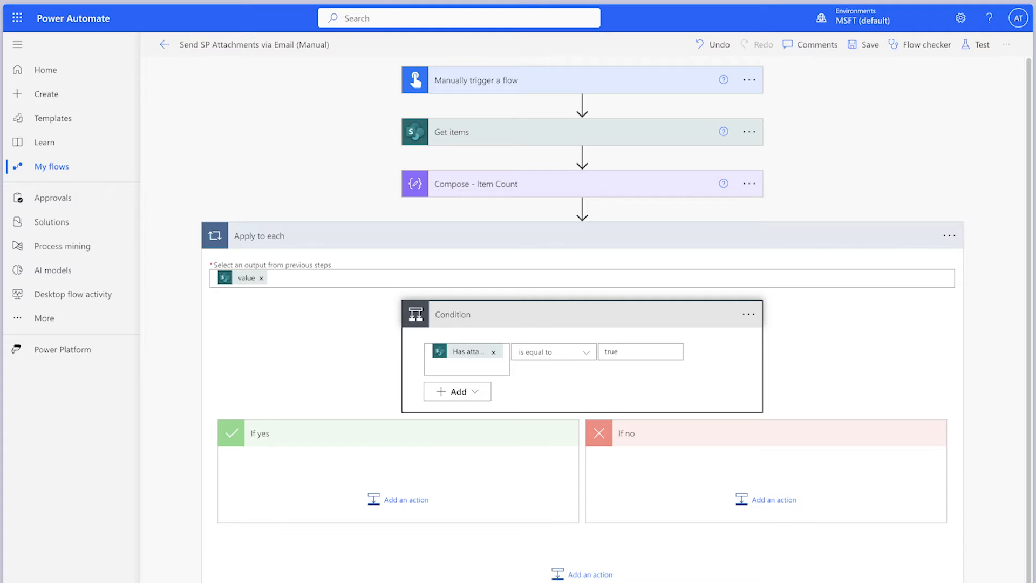
Delete the Apply to each loop together with the Has attachments condition inside it
{"action": "left_click", "coordinate": [949, 239]}
{"action": "left_click", "coordinate": [833, 406]}
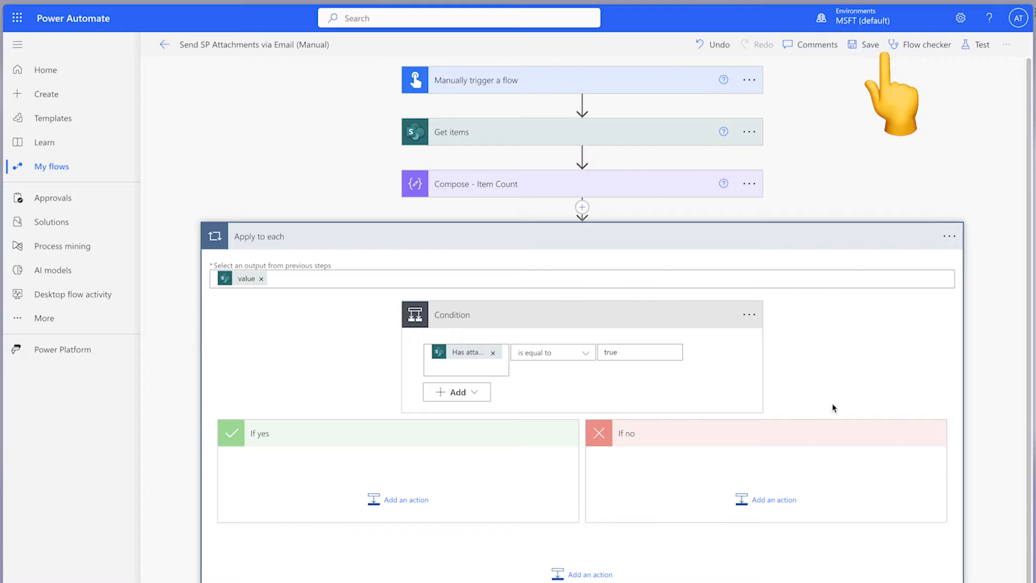
{"action": "left_click", "coordinate": [526, 350]}
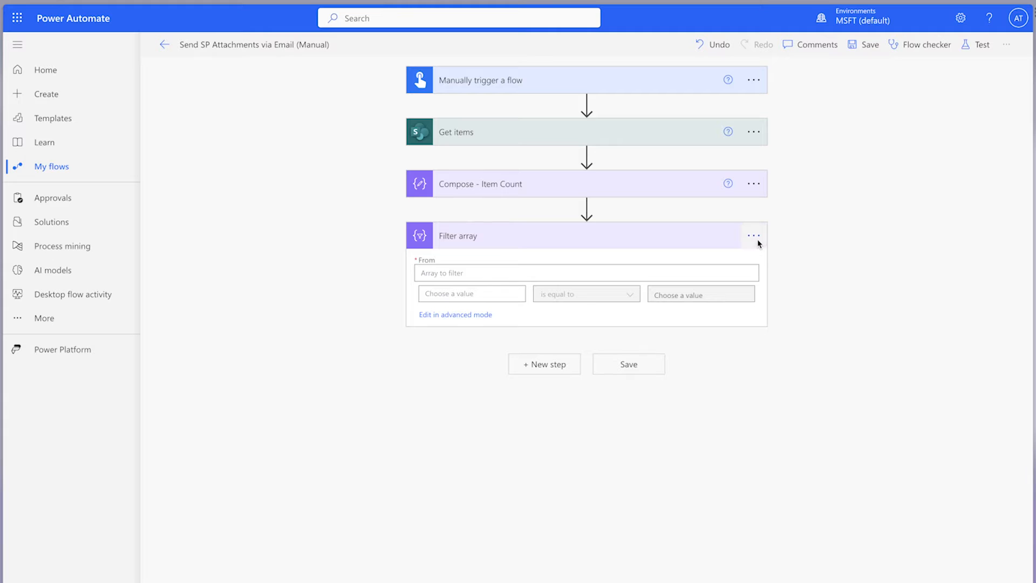
Rename the Filter array action as Filter array - With Attachments
{"action": "left_click", "coordinate": [753, 236]}
{"action": "left_click", "coordinate": [803, 339]}
{"action": "left_click", "coordinate": [652, 239]}
{"action": "type", "text": "- "}
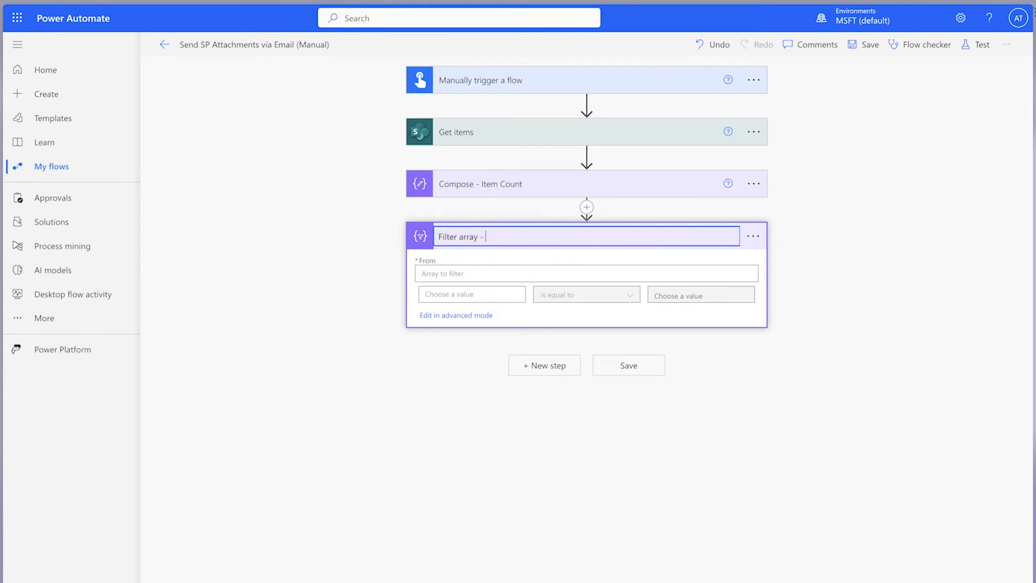
{"action": "type", "text": "With Attachments"}
Filter the value output of Get items to items where Has attachments is equal to true
{"action": "left_click", "coordinate": [641, 273]}
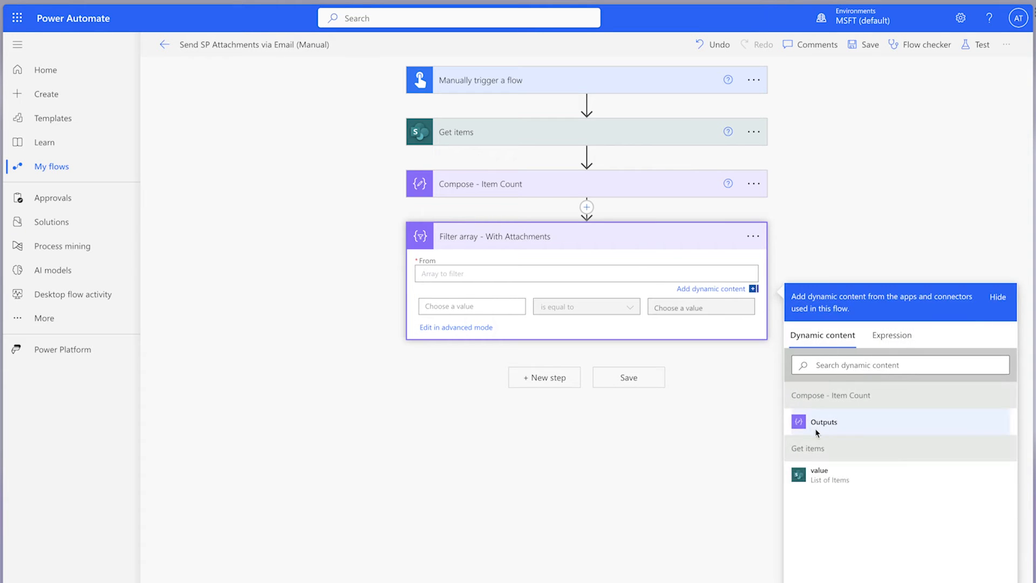
{"action": "left_click", "coordinate": [830, 476]}
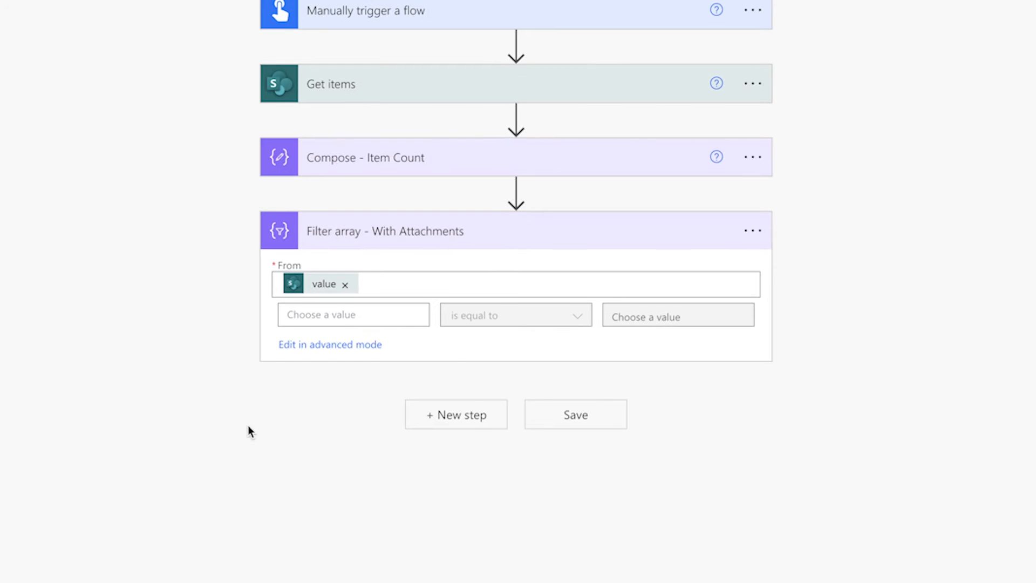
{"action": "left_click", "coordinate": [353, 315]}
{"action": "left_click", "coordinate": [554, 445]}
{"action": "type", "text": "has"}
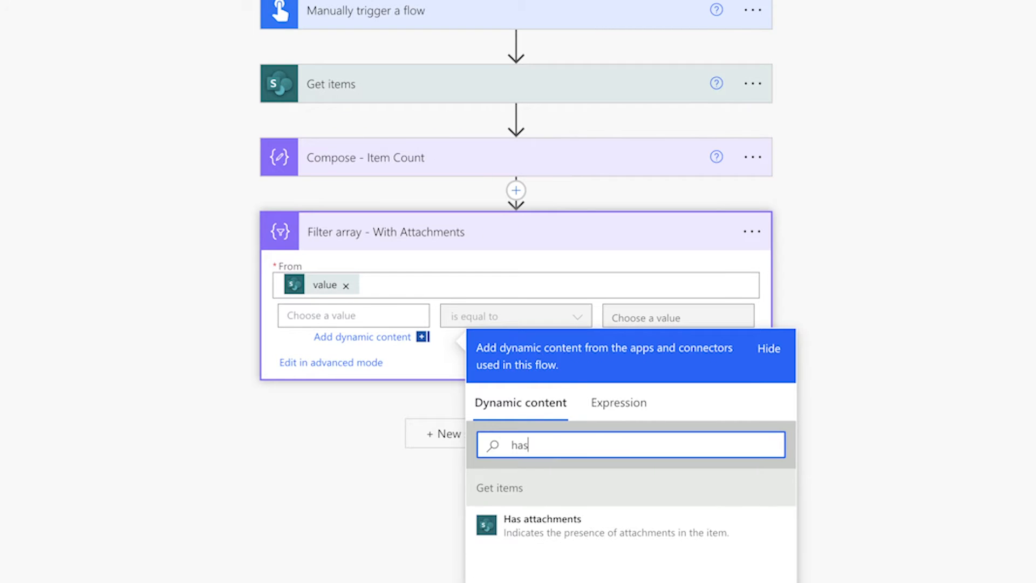
{"action": "left_click", "coordinate": [550, 518]}
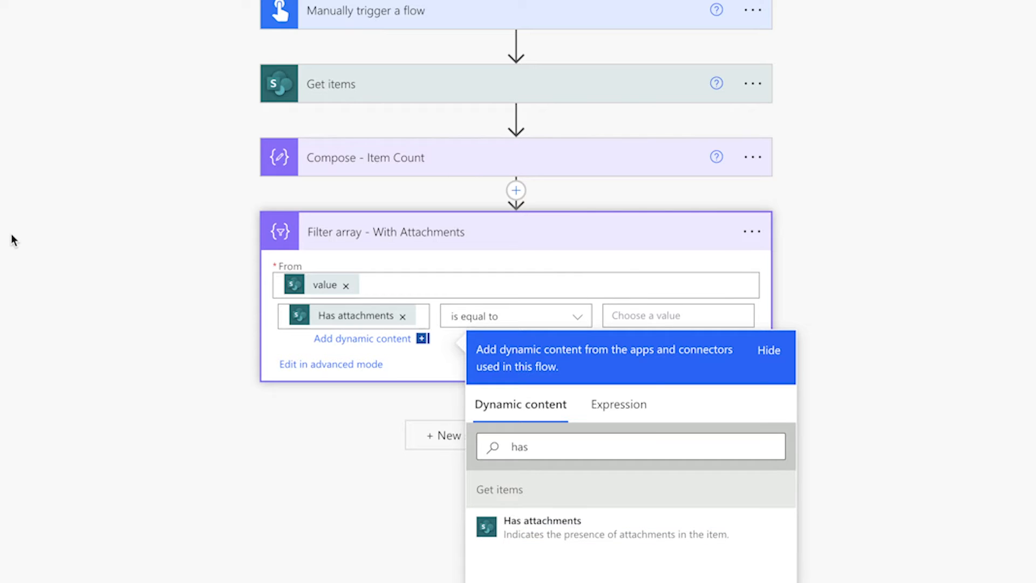
{"action": "left_click", "coordinate": [631, 316]}
{"action": "type", "text": "true"}
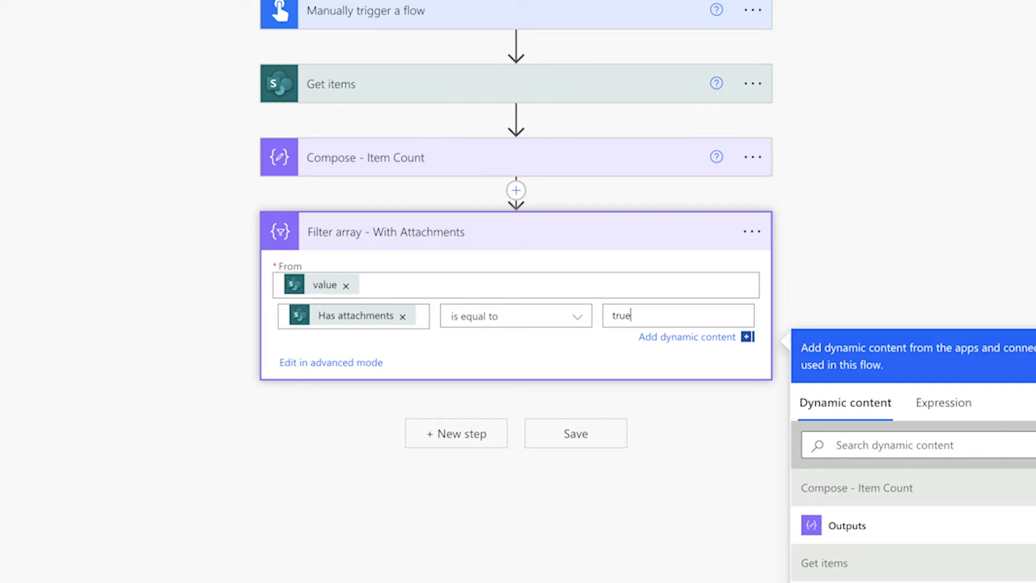
Add a Compose action after the Filter array and name it Compose - Items with Attachments Count
{"action": "left_click", "coordinate": [465, 435]}
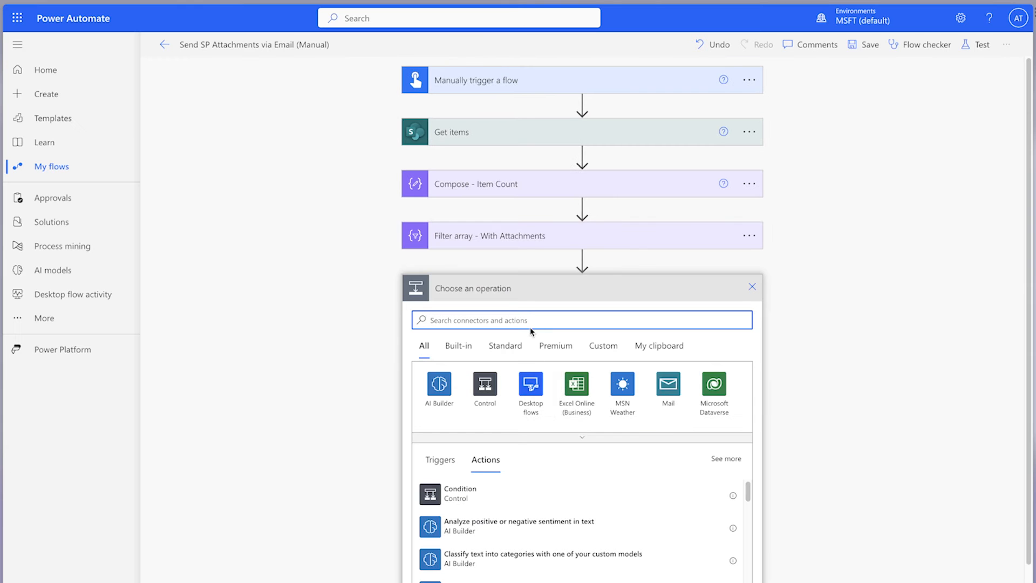
{"action": "type", "text": "Compose"}
{"action": "left_click", "coordinate": [456, 491]}
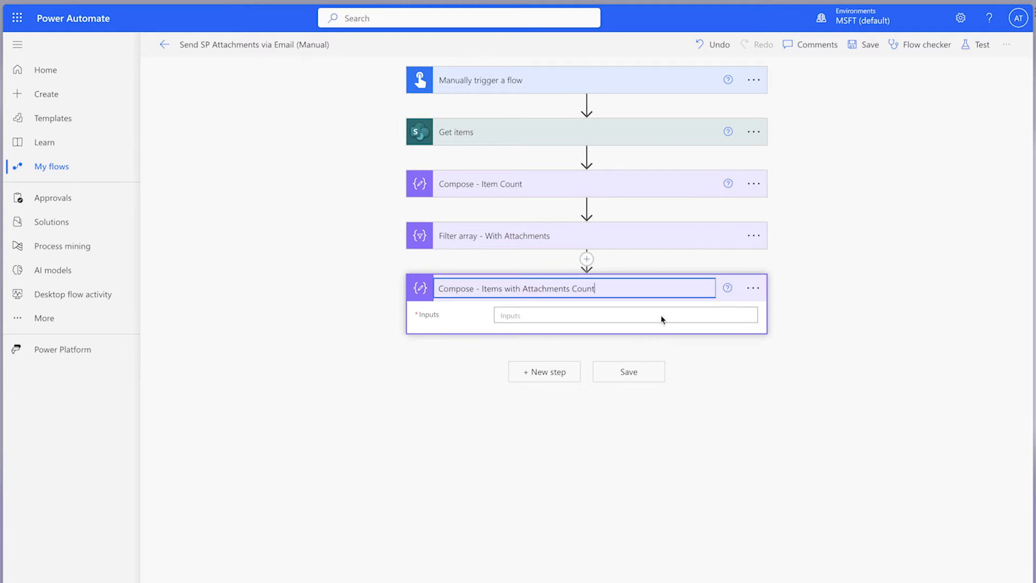
Set the Compose - Items with Attachments Count input to a length() expression around the Body of Filter array - With Attachments
{"action": "left_click", "coordinate": [660, 315]}
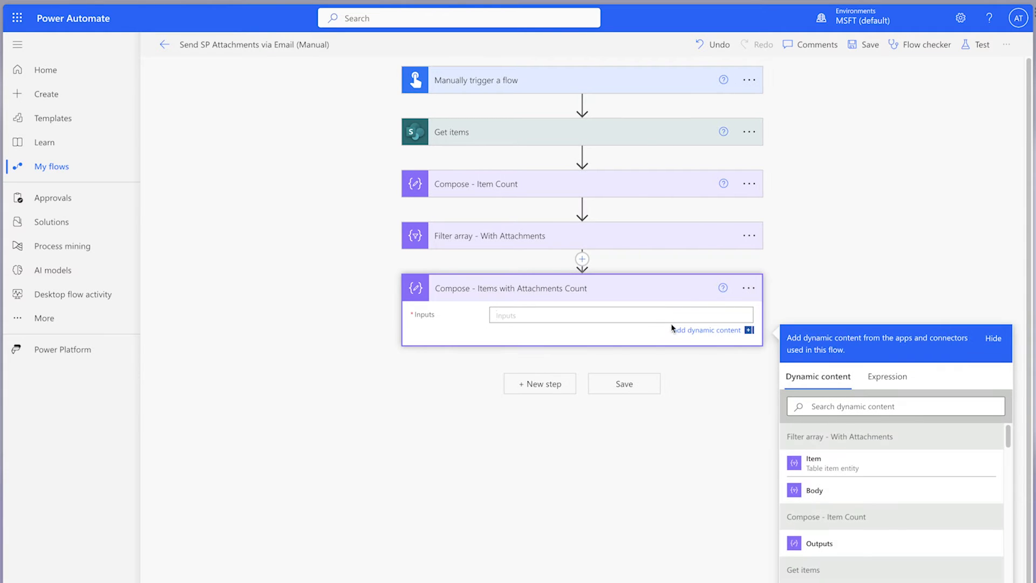
{"action": "left_click", "coordinate": [868, 384]}
{"action": "type", "text": "length"}
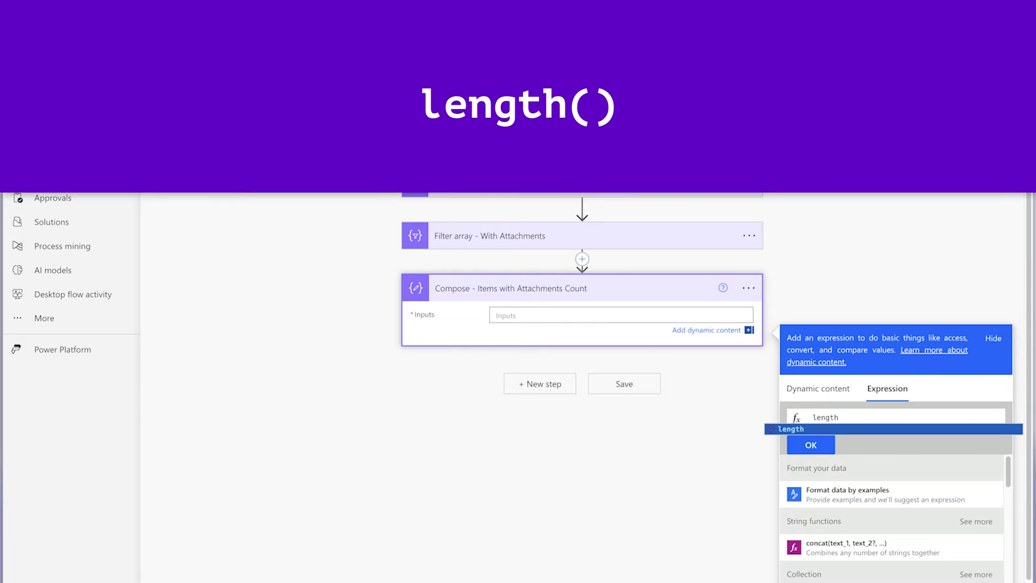
{"action": "type", "text": "("}
{"action": "left_click", "coordinate": [818, 389]}
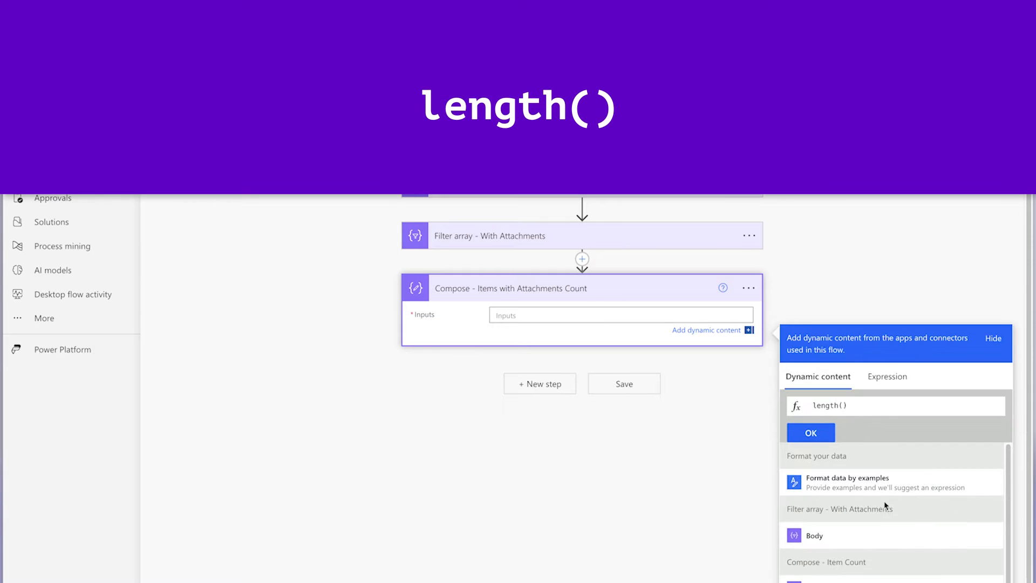
{"action": "left_click", "coordinate": [853, 538]}
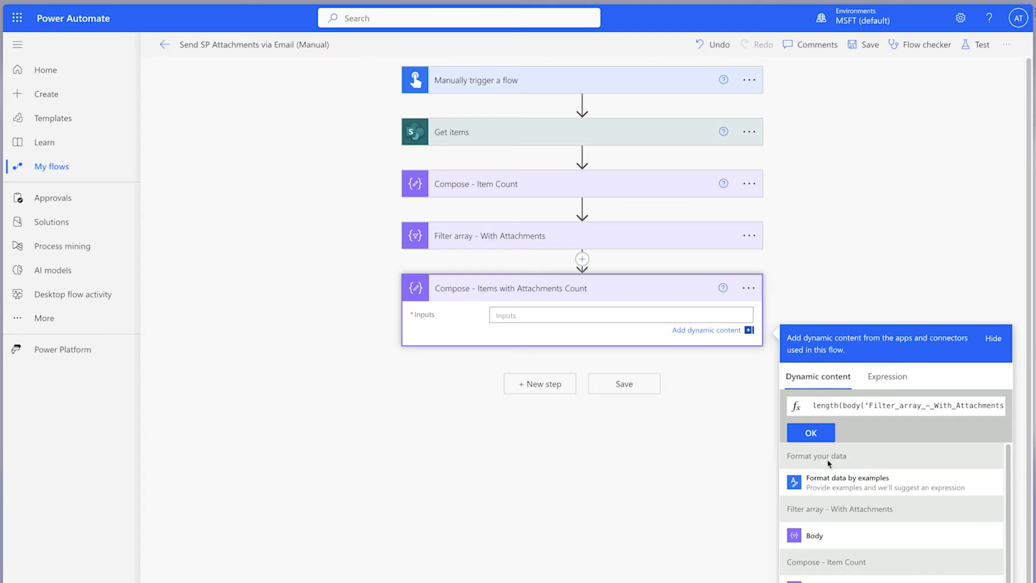
{"action": "left_click", "coordinate": [815, 436]}
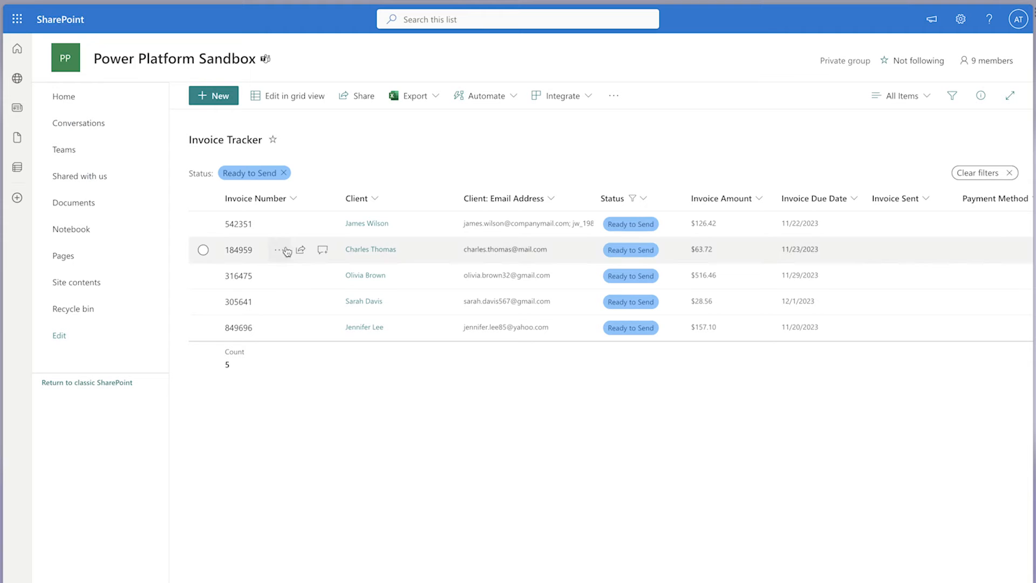
Examine the details and PDF attachments of the second and fourth invoices in the SharePoint Invoice Tracker list
{"action": "left_click", "coordinate": [240, 257]}
{"action": "left_click", "coordinate": [978, 99]}
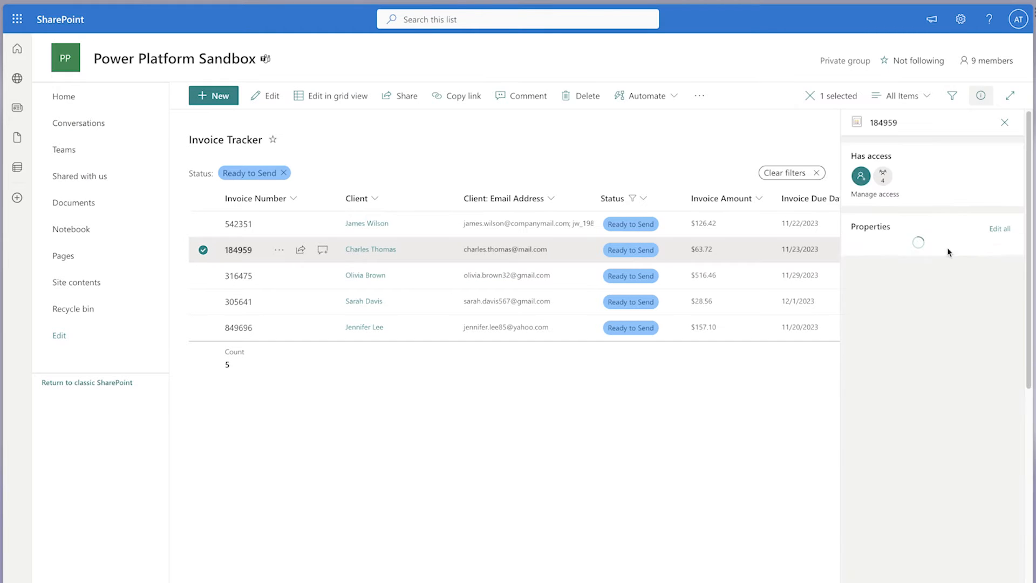
{"action": "scroll", "coordinate": [968, 508], "scroll_direction": "down", "scroll_amount": 5}
{"action": "left_click", "coordinate": [950, 398]}
{"action": "left_click", "coordinate": [556, 371]}
{"action": "left_click", "coordinate": [410, 305]}
{"action": "scroll", "coordinate": [966, 432], "scroll_direction": "down", "scroll_amount": 3}
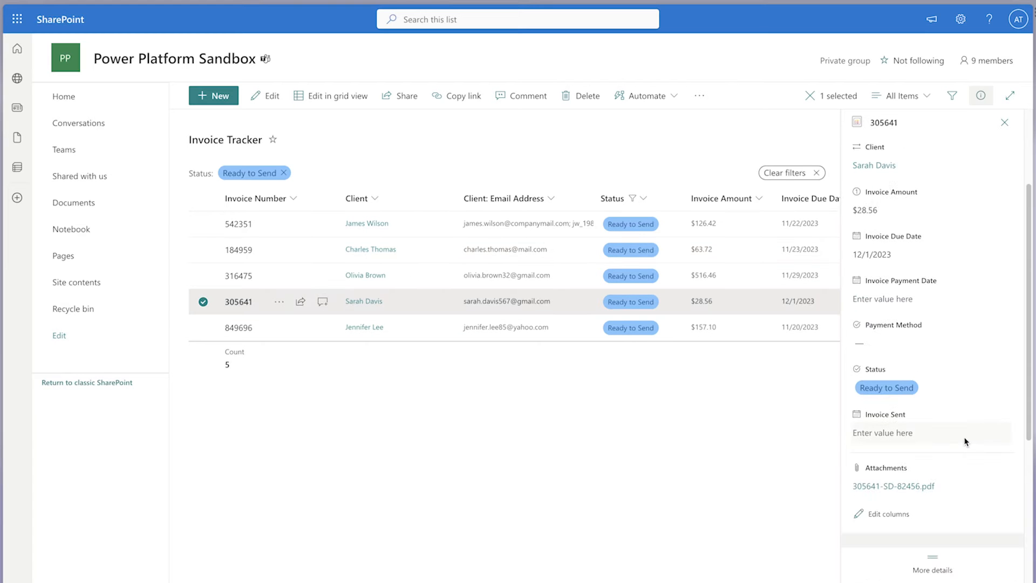
{"action": "left_click", "coordinate": [951, 484]}
{"action": "left_click", "coordinate": [555, 372]}
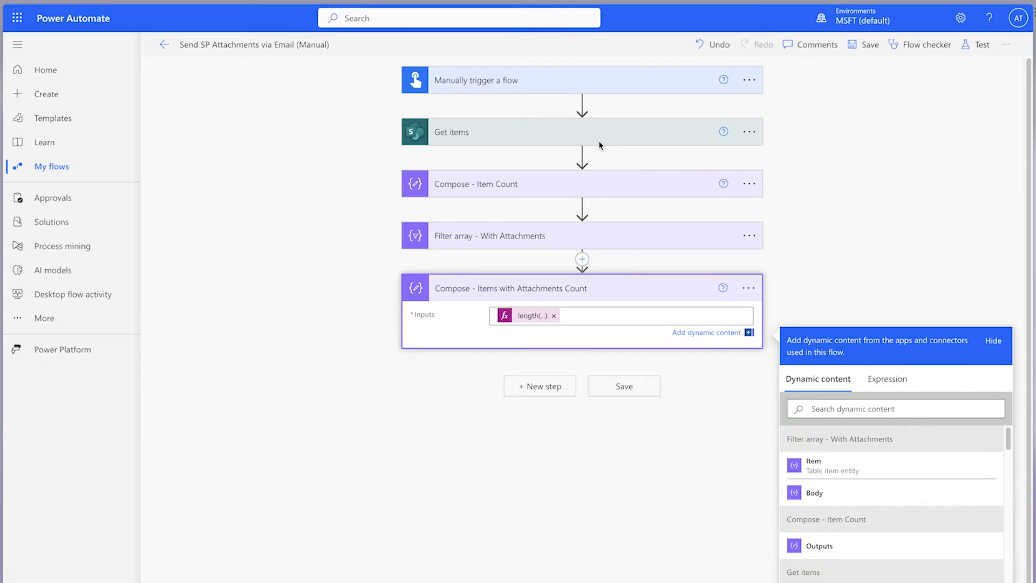
Clear the Top Count value of the Get items action in the Power Automate flow
{"action": "left_click", "coordinate": [599, 141]}
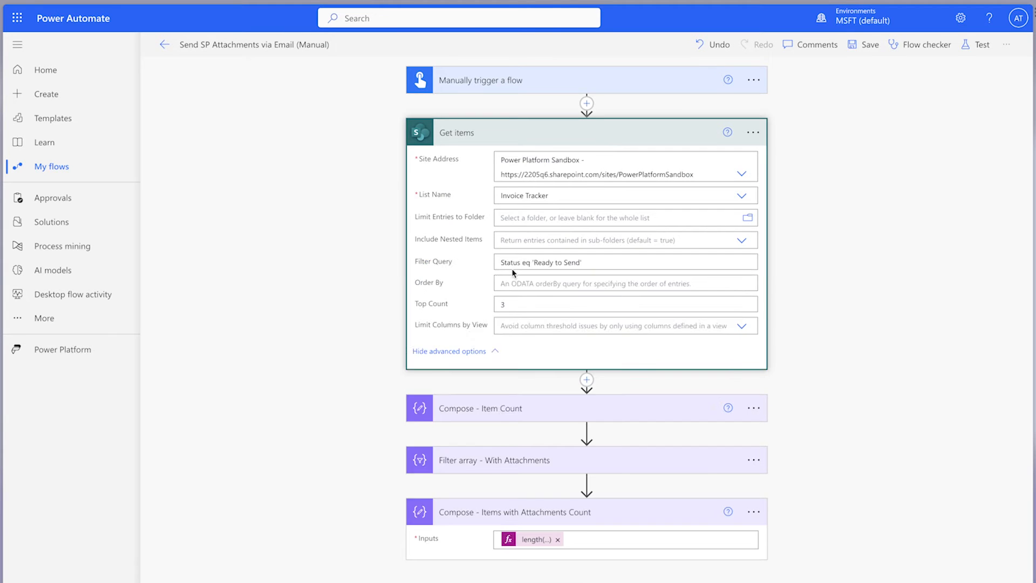
{"action": "left_click", "coordinate": [516, 305]}
{"action": "key", "text": "BackSpace"}
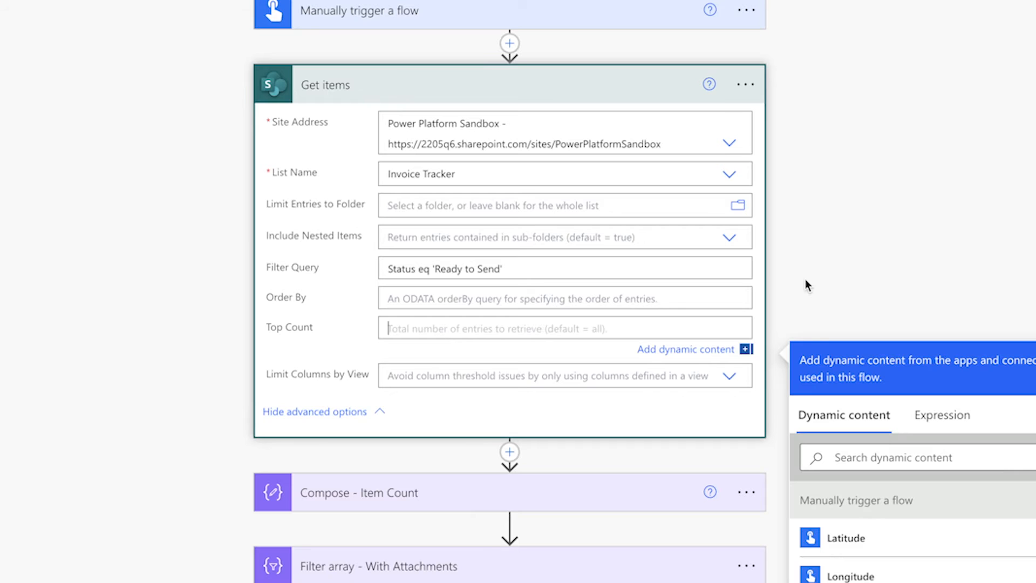
{"action": "left_click", "coordinate": [808, 285]}
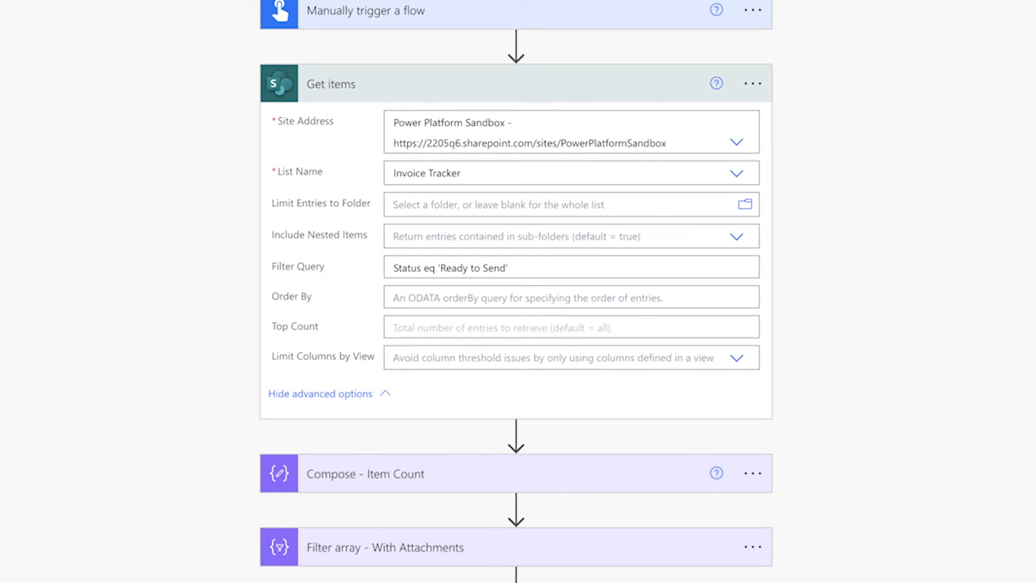
Save the flow, run a manual test, and check the outputs of Compose - Item Count and Compose - Items with Attachments Count
{"action": "left_click", "coordinate": [873, 70]}
{"action": "left_click", "coordinate": [790, 91]}
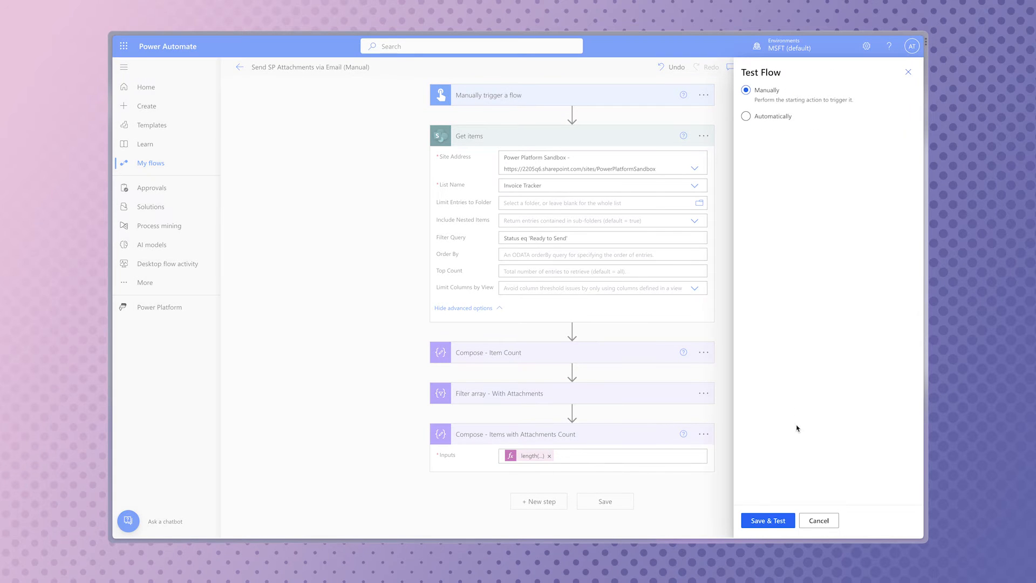
{"action": "left_click", "coordinate": [777, 521]}
{"action": "left_click", "coordinate": [793, 521]}
{"action": "left_click", "coordinate": [789, 521]}
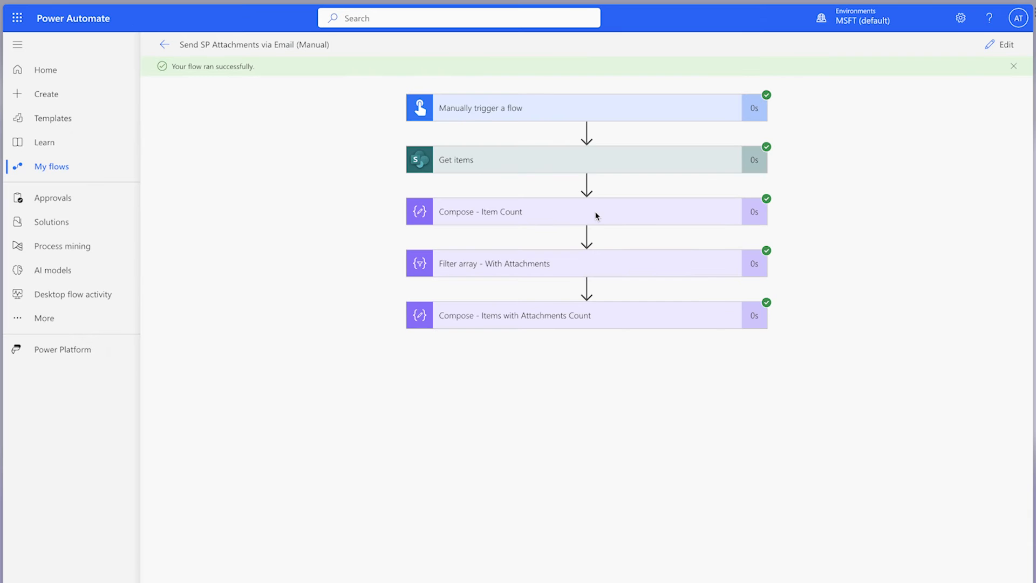
{"action": "left_click", "coordinate": [596, 215]}
{"action": "left_click", "coordinate": [641, 517]}
{"action": "scroll", "coordinate": [641, 508], "scroll_direction": "down", "scroll_amount": 2}
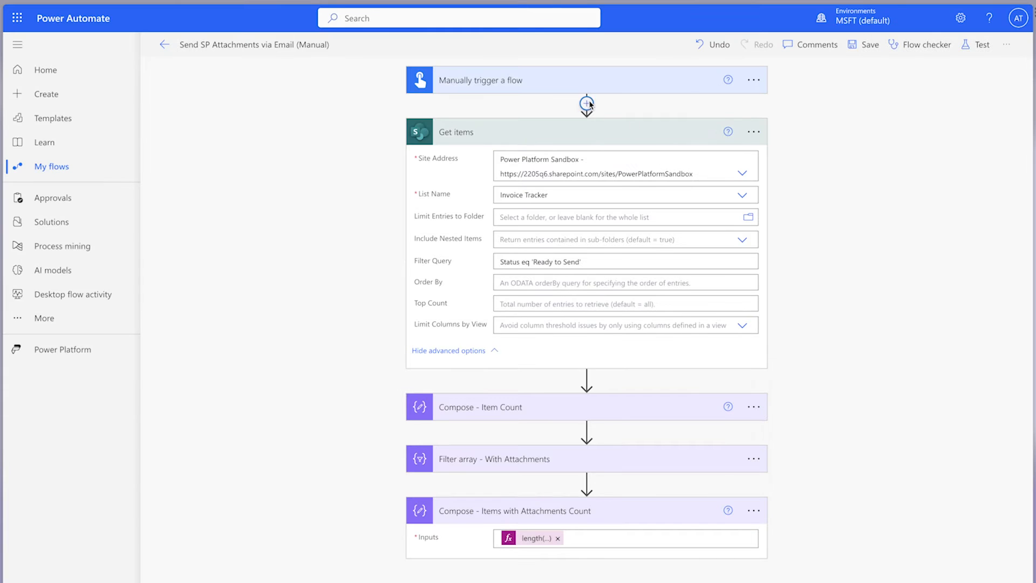
Add a Scope action between the manual trigger and Get items, and name it Scope - Get SP Items
{"action": "left_click", "coordinate": [586, 103]}
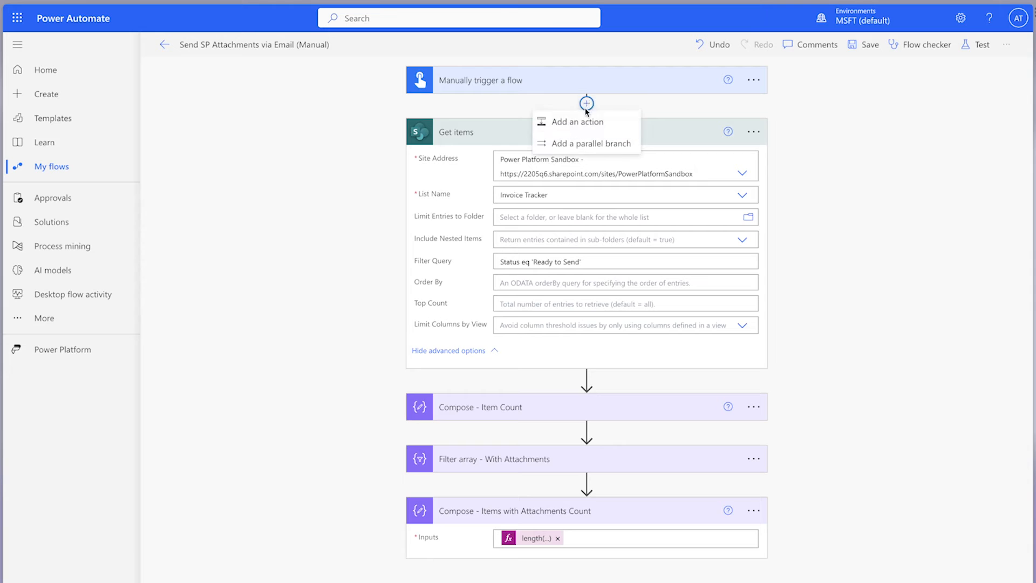
{"action": "type", "text": "Scope"}
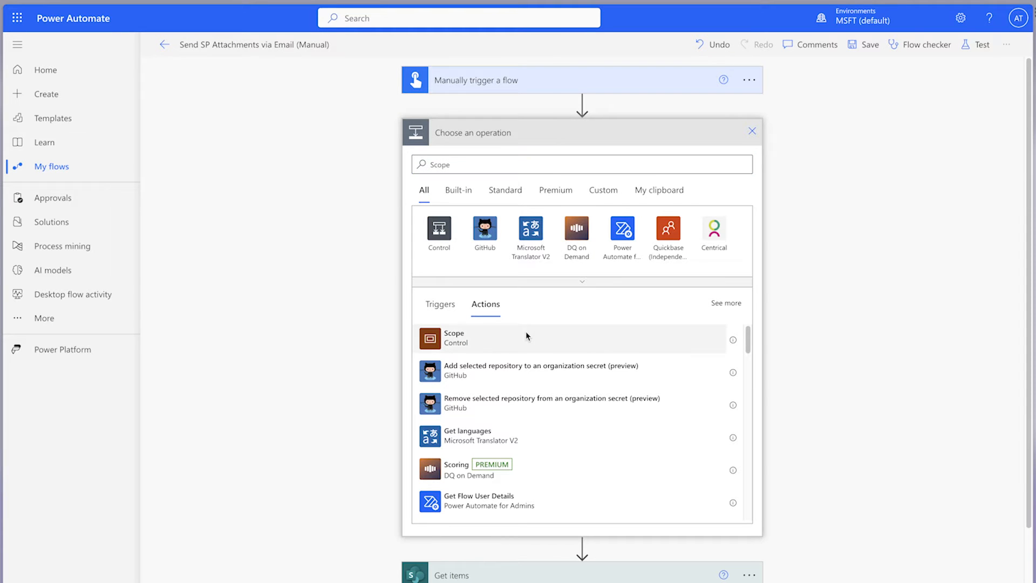
{"action": "left_click", "coordinate": [526, 332]}
Move Get items, both Compose actions and Filter array - With Attachments into Scope - Get SP Items, and collapse the scope
{"action": "left_click_drag", "start_coordinate": [496, 266], "coordinate": [504, 169]}
{"action": "left_click_drag", "start_coordinate": [551, 304], "coordinate": [536, 230]}
{"action": "left_click_drag", "start_coordinate": [588, 356], "coordinate": [585, 274]}
{"action": "left_click_drag", "start_coordinate": [610, 408], "coordinate": [599, 326]}
{"action": "left_click", "coordinate": [571, 135]}
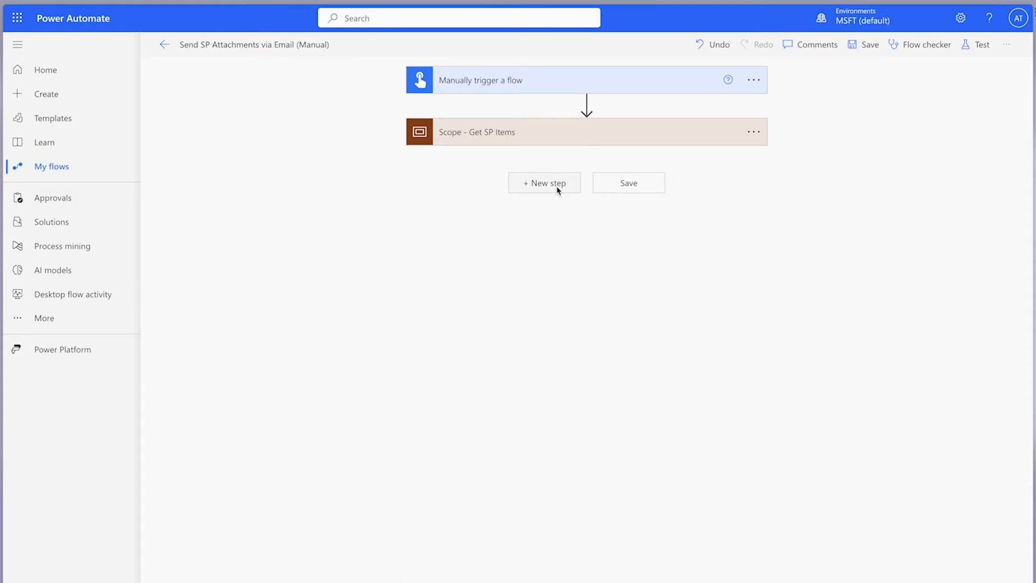
Add an Apply to each action after Scope - Get SP Items
{"action": "left_click", "coordinate": [558, 190]}
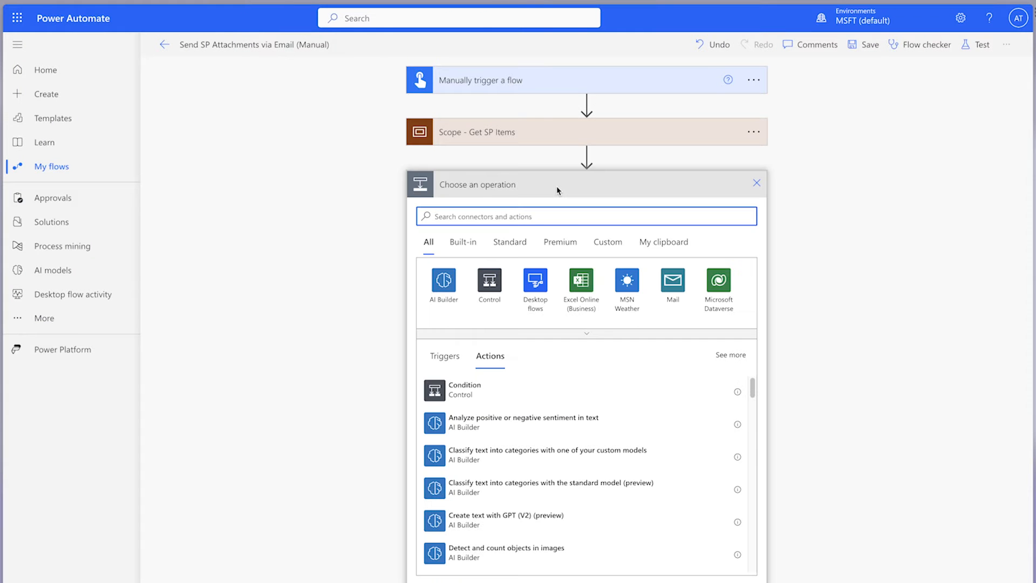
{"action": "type", "text": "apply"}
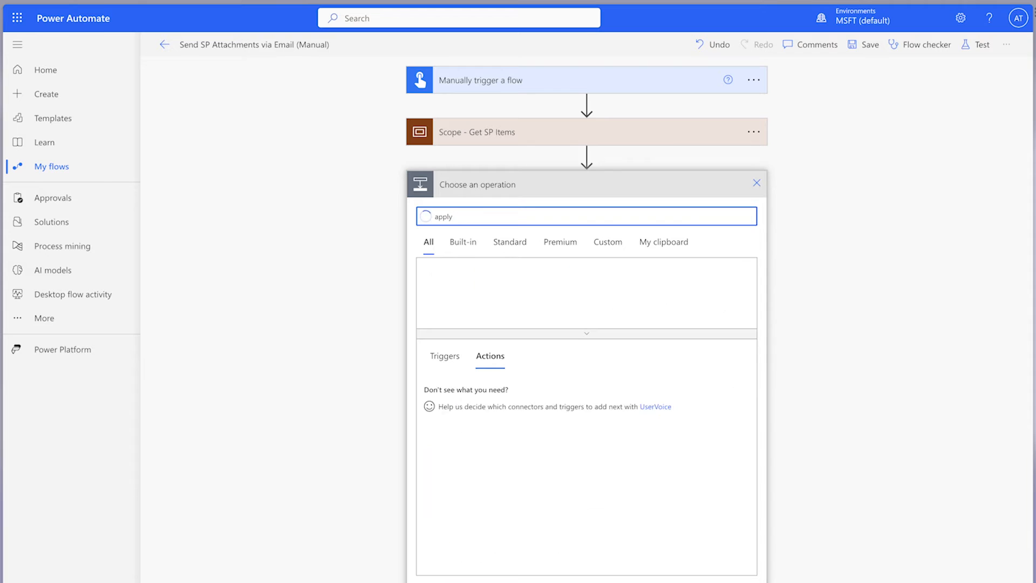
{"action": "left_click", "coordinate": [465, 421]}
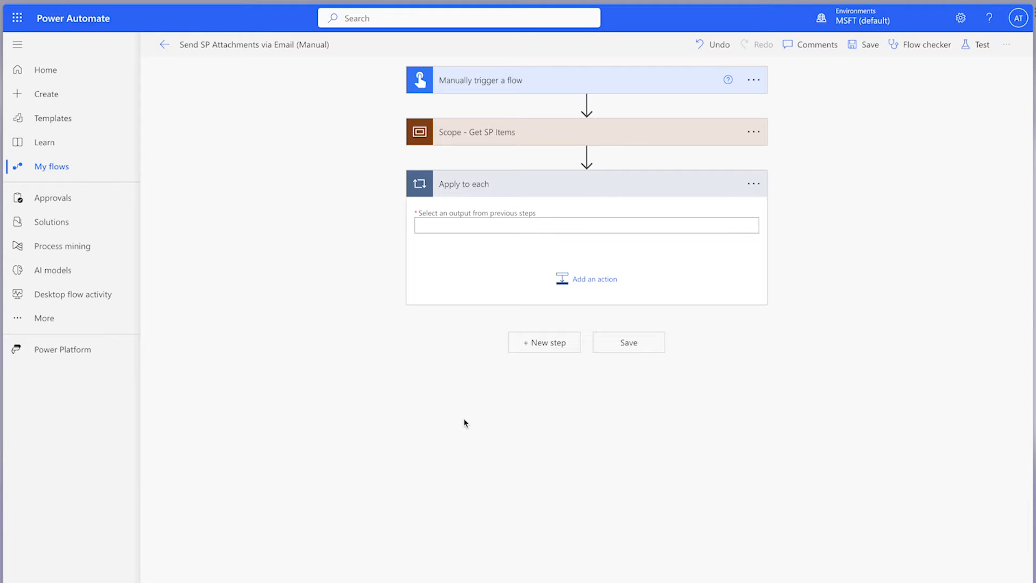
Set the Apply to each output to the Body of Filter array - With Attachments, and look through the available dynamic content
{"action": "left_click", "coordinate": [547, 226]}
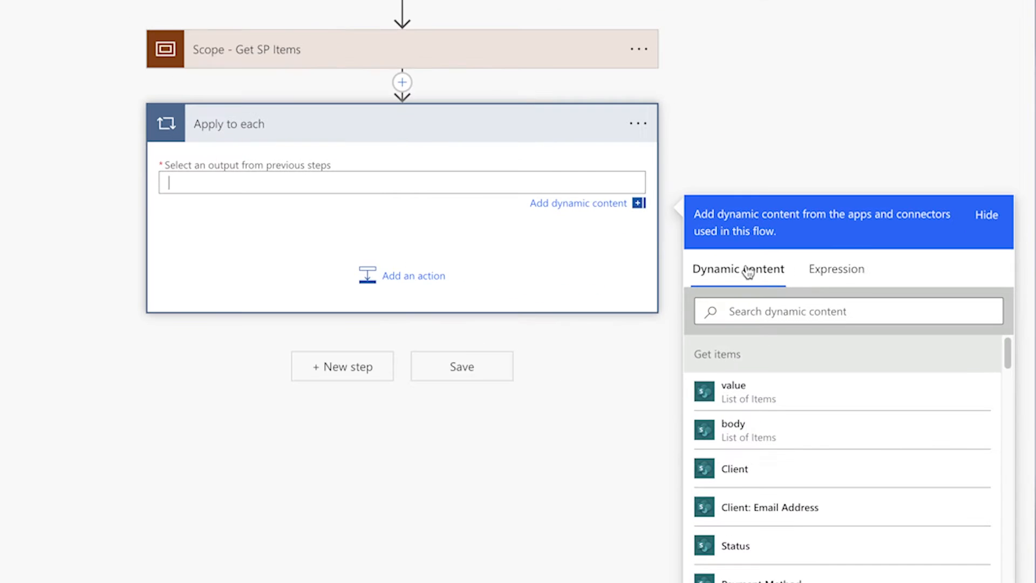
{"action": "left_click", "coordinate": [850, 316]}
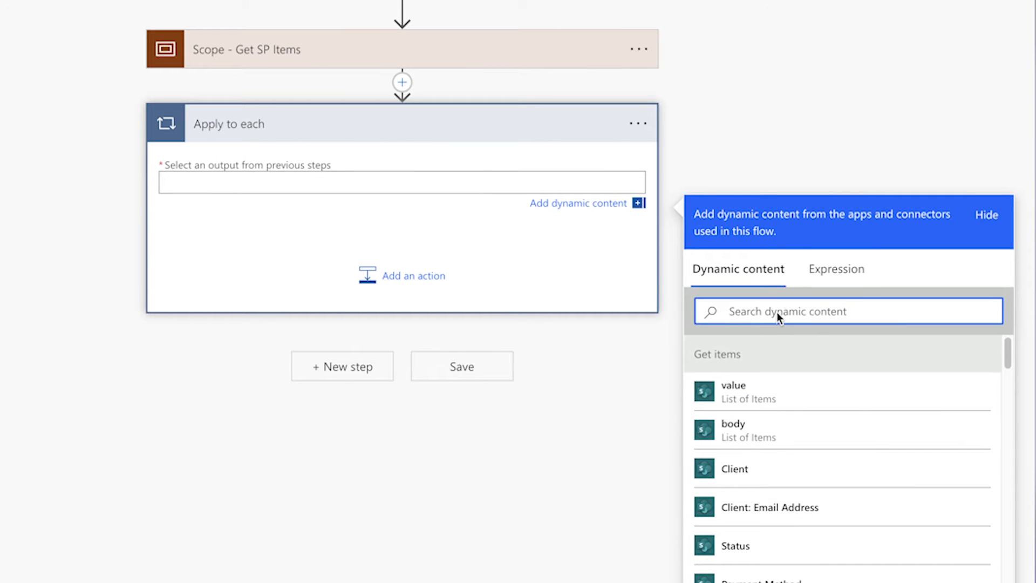
{"action": "type", "text": "body"}
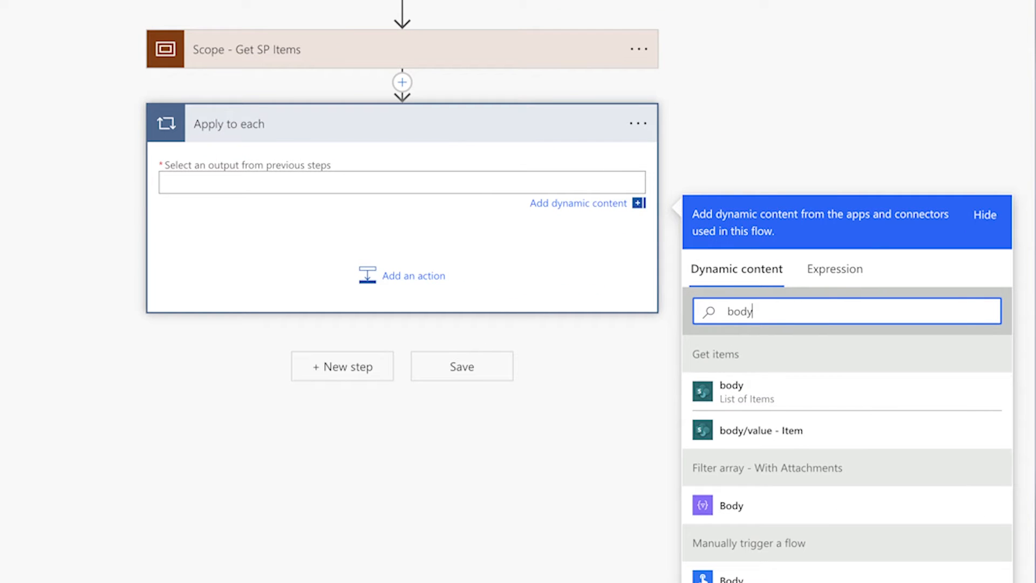
{"action": "left_click", "coordinate": [809, 509]}
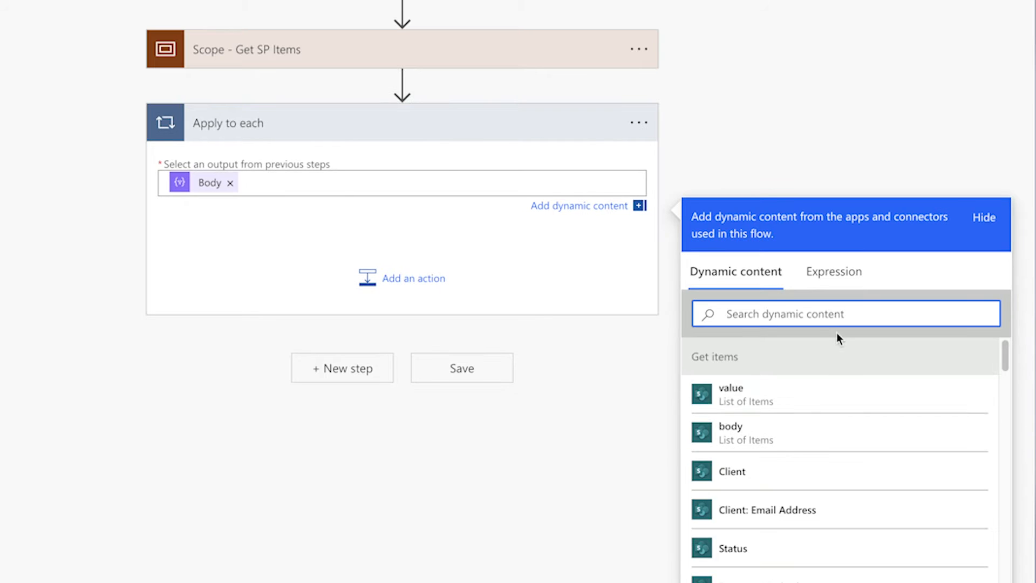
{"action": "scroll", "coordinate": [859, 387], "scroll_direction": "down", "scroll_amount": 6}
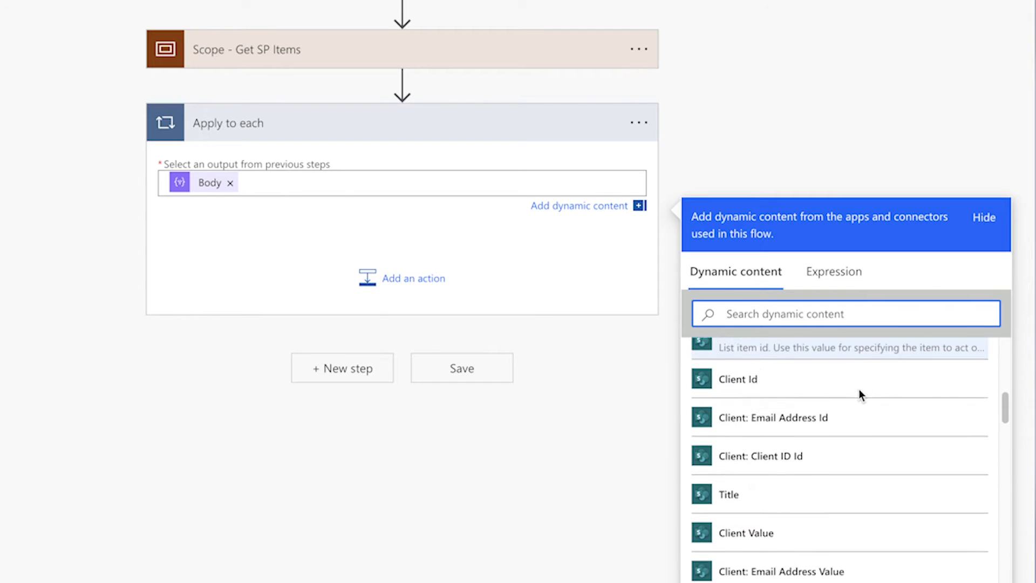
{"action": "scroll", "coordinate": [859, 391], "scroll_direction": "down", "scroll_amount": 8}
{"action": "scroll", "coordinate": [896, 416], "scroll_direction": "down", "scroll_amount": 10}
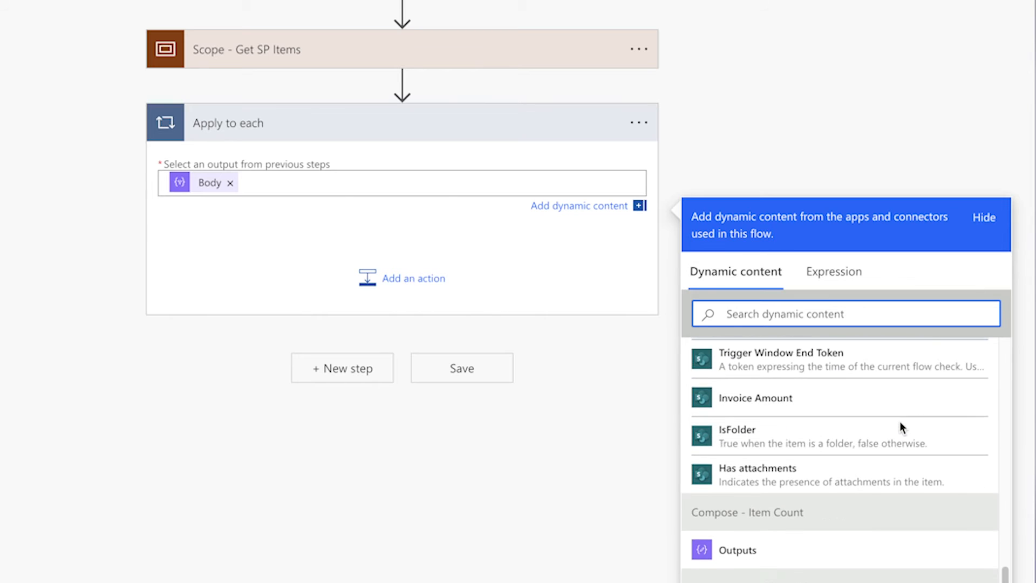
{"action": "scroll", "coordinate": [899, 427], "scroll_direction": "down", "scroll_amount": 4}
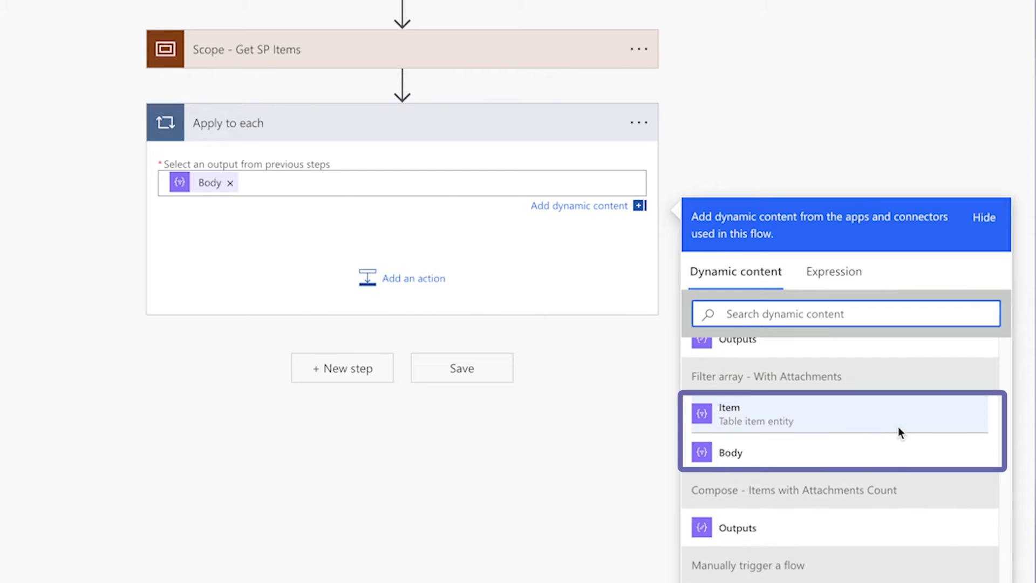
Add a Compose action inside the Apply to each loop and name it Compose - Item ID
{"action": "left_click", "coordinate": [390, 274]}
{"action": "type", "text": "Compose"}
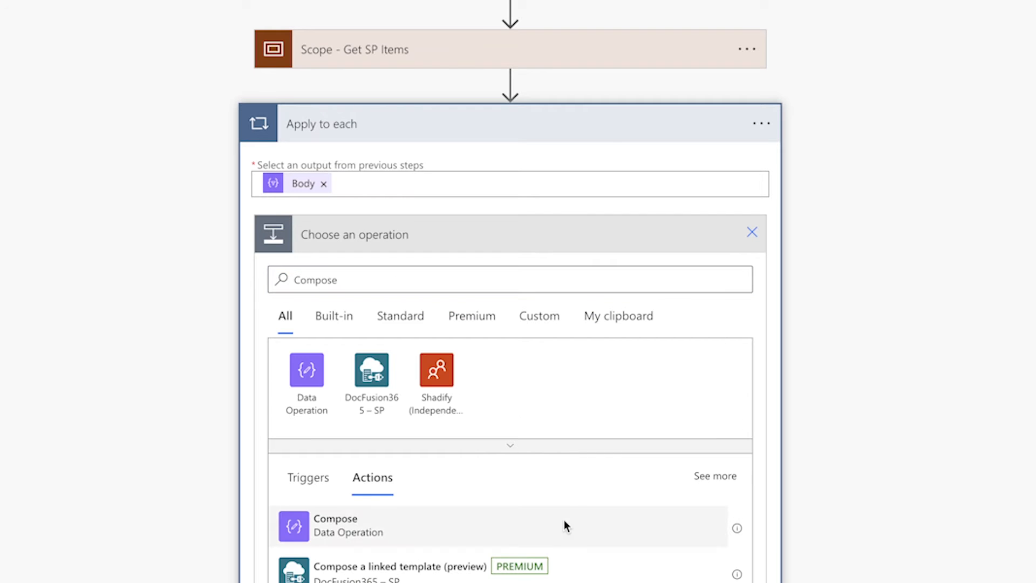
{"action": "left_click", "coordinate": [565, 526]}
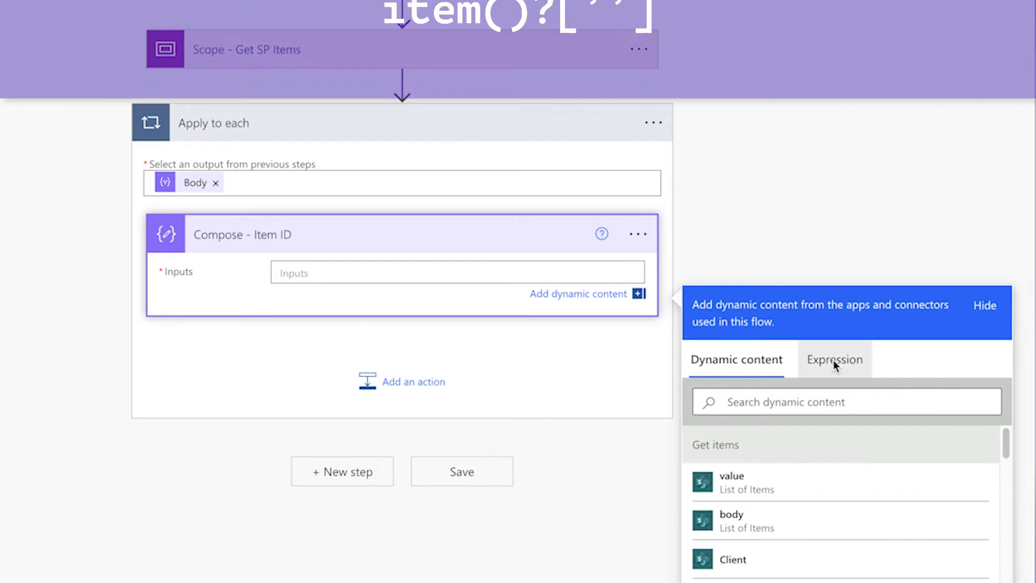
Set the Compose - Item ID input to the expression item()?['ID']
{"action": "left_click", "coordinate": [832, 358]}
{"action": "type", "text": "item()?['"}
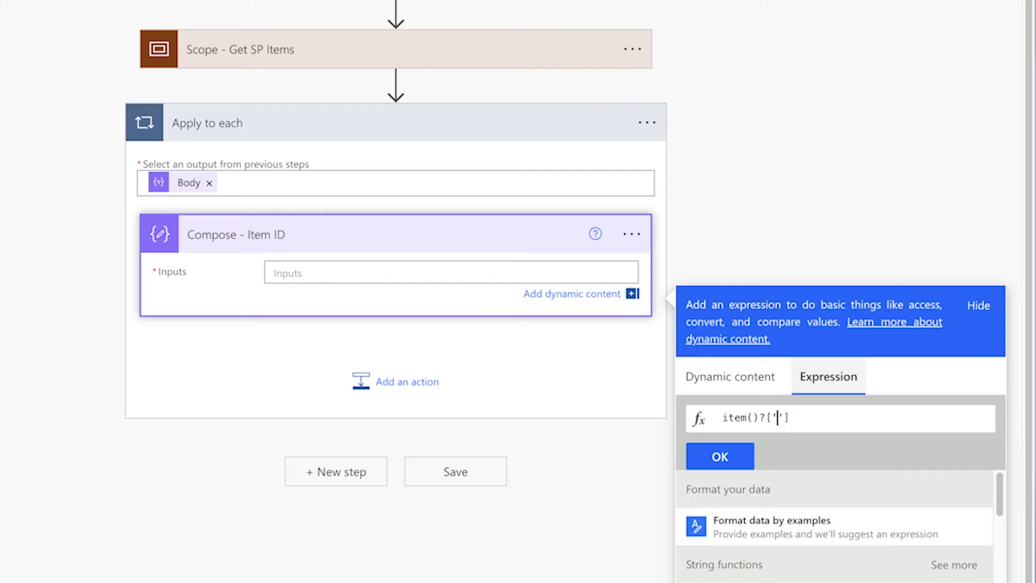
{"action": "type", "text": "ID"}
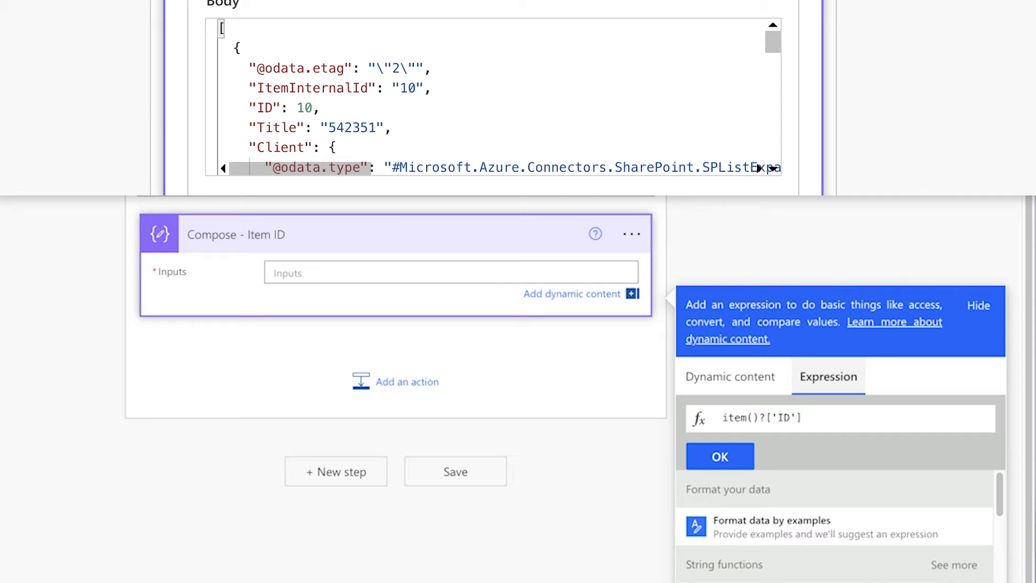
{"action": "left_click", "coordinate": [730, 458]}
Add the SharePoint Get attachments action after Compose - Item ID inside the loop
{"action": "left_click", "coordinate": [492, 380]}
{"action": "type", "text": "get attach"}
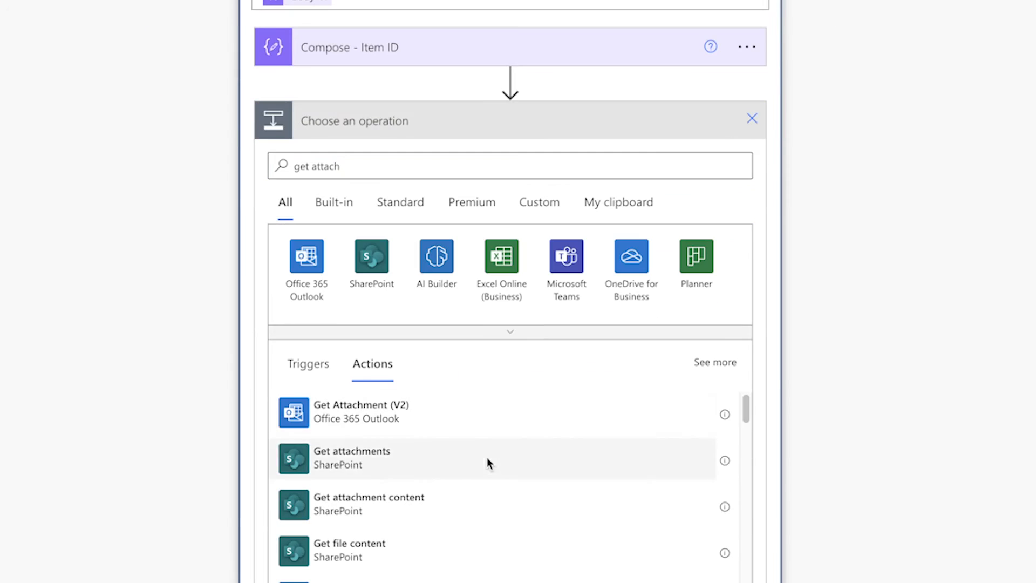
{"action": "left_click", "coordinate": [485, 480]}
Configure Get attachments with the Power Platform Sandbox site, the Invoice Tracker list, and the Outputs of Compose - Item ID as Id
{"action": "left_click", "coordinate": [737, 159]}
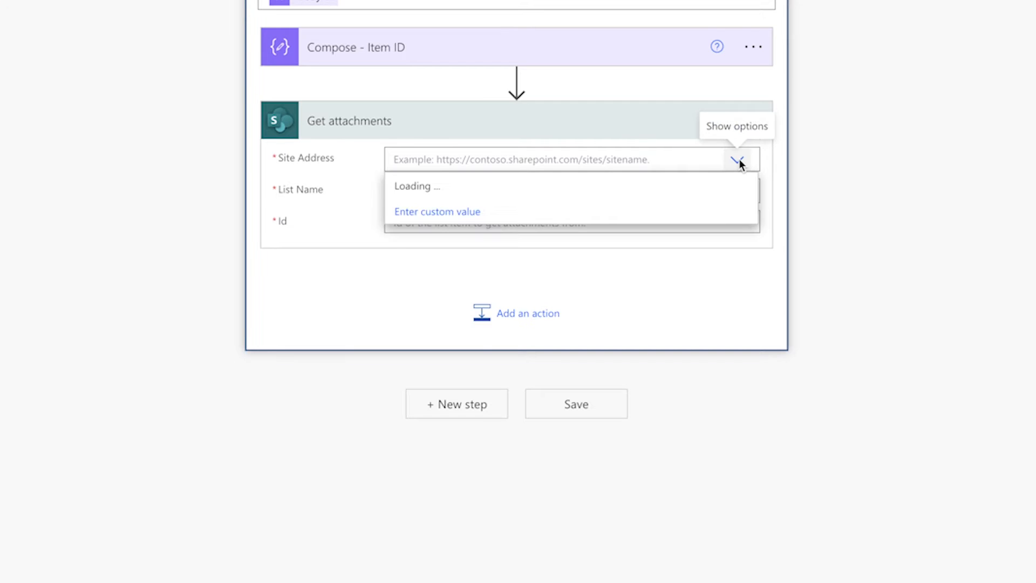
{"action": "left_click", "coordinate": [739, 211]}
{"action": "left_click", "coordinate": [738, 211]}
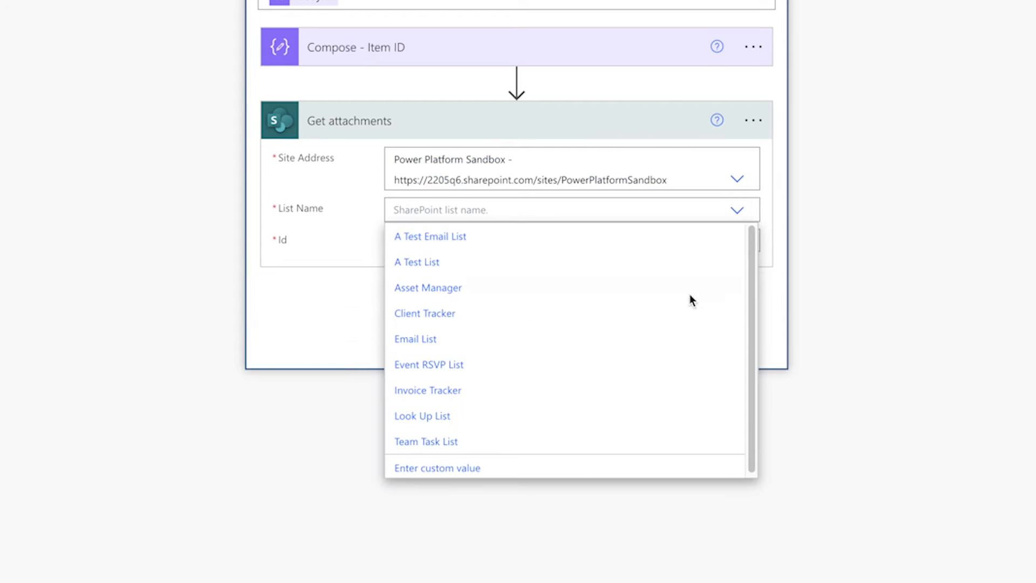
{"action": "left_click", "coordinate": [429, 394]}
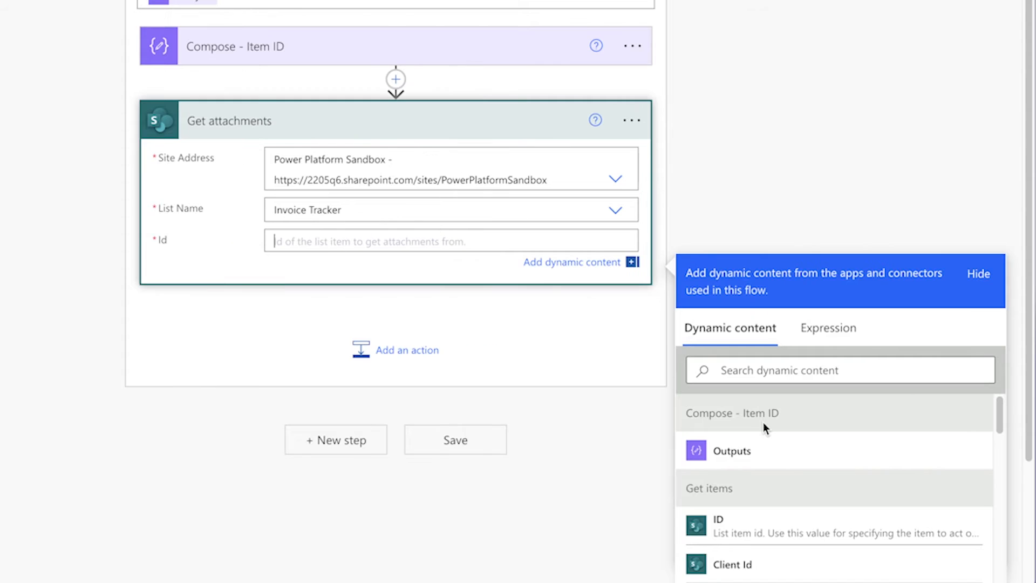
{"action": "left_click", "coordinate": [761, 450]}
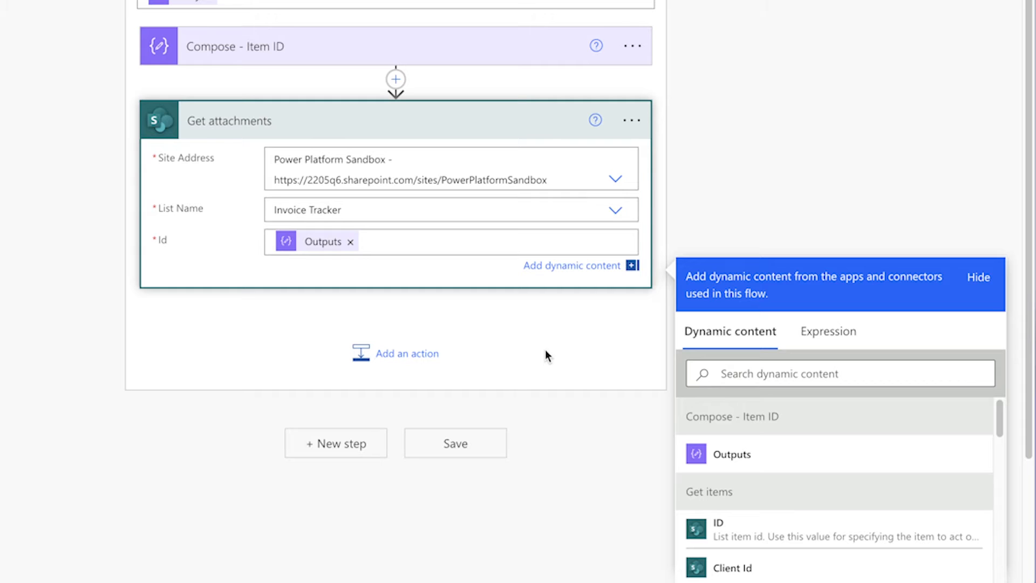
Add a Compose action named Compose - Attachment Name after Get attachments, with the DisplayName of Get attachments as its input
{"action": "left_click", "coordinate": [485, 348]}
{"action": "type", "text": "Compose"}
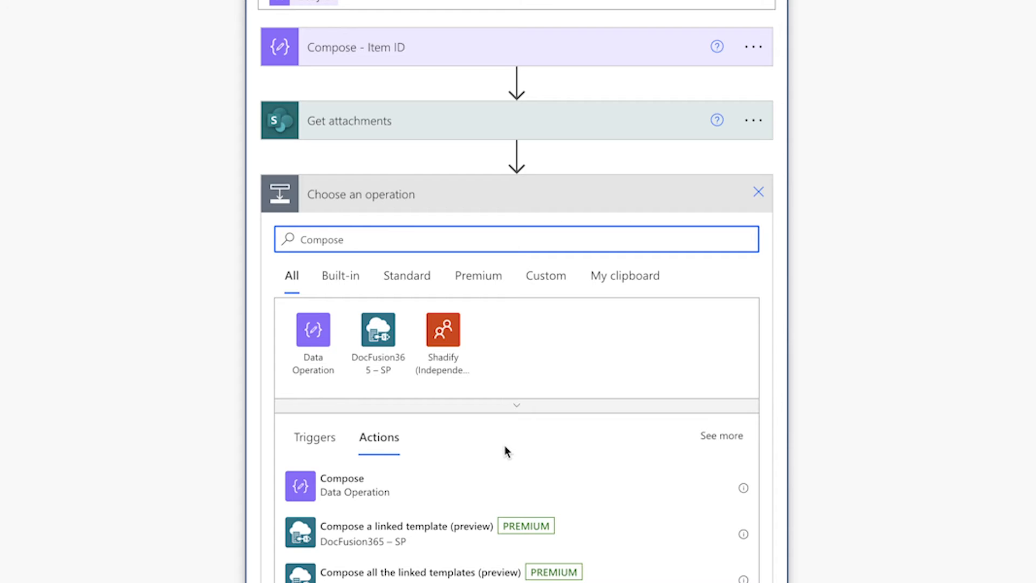
{"action": "left_click", "coordinate": [506, 478]}
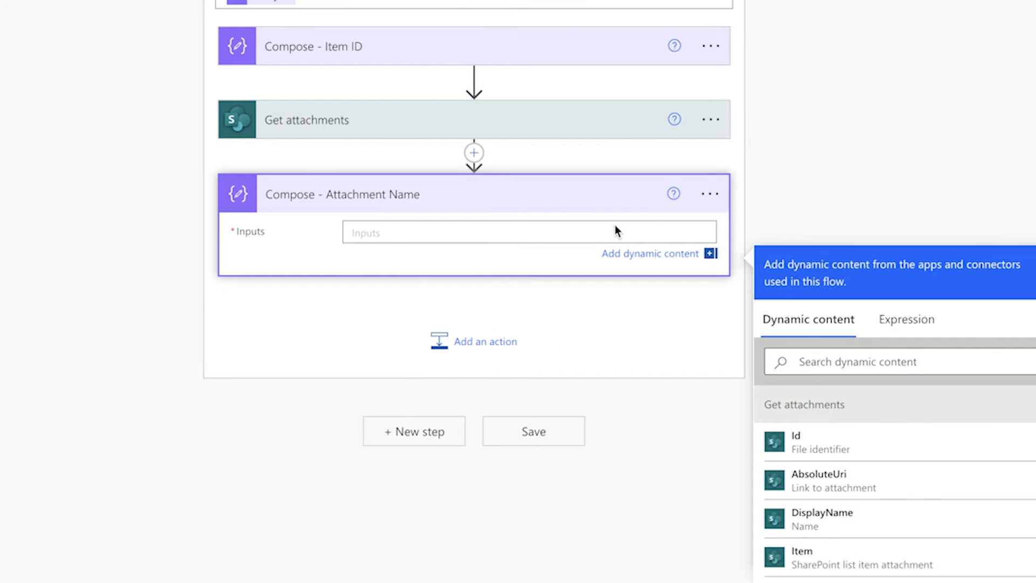
{"action": "left_click", "coordinate": [801, 426]}
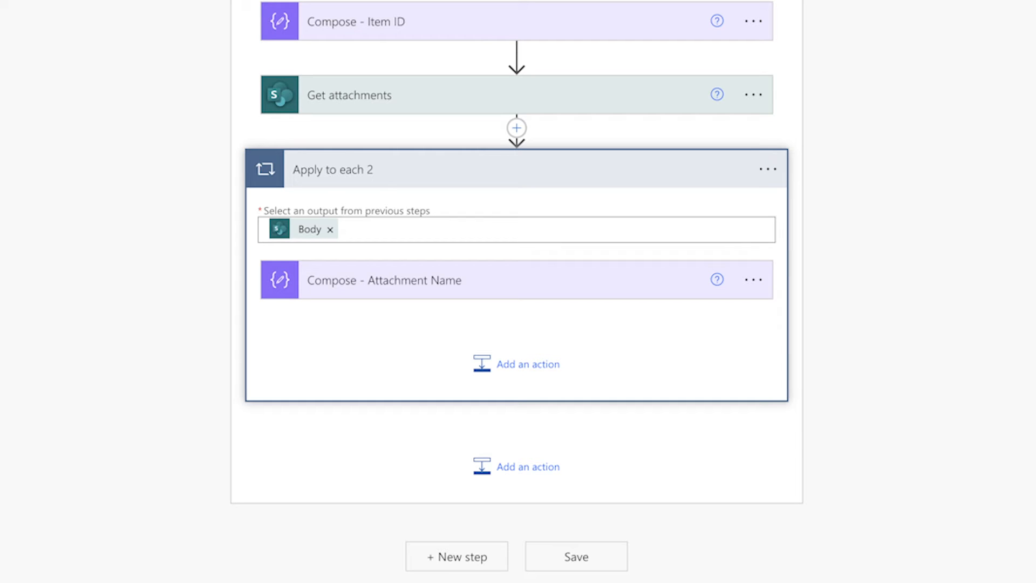
Peek at the code of Compose - Attachment Name, copy the property name DisplayName, and close the code view
{"action": "left_click", "coordinate": [752, 282]}
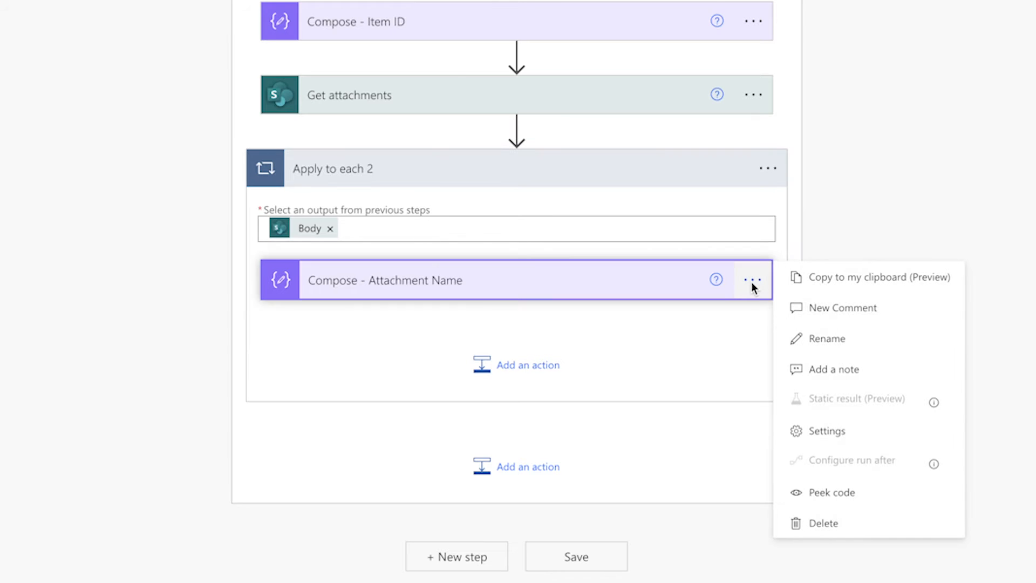
{"action": "left_click", "coordinate": [832, 491]}
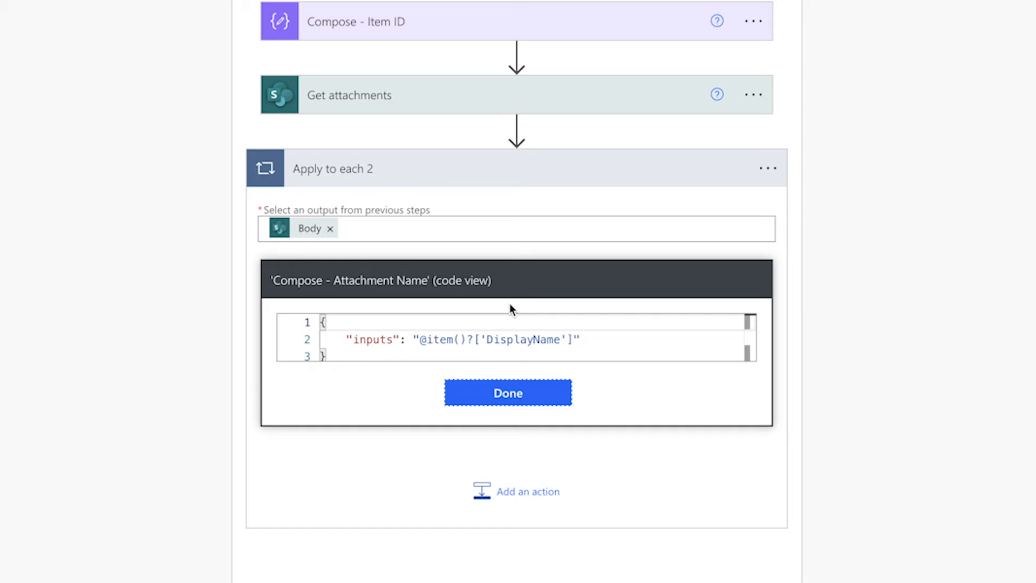
{"action": "double_click", "coordinate": [506, 337]}
{"action": "key", "text": "super+c"}
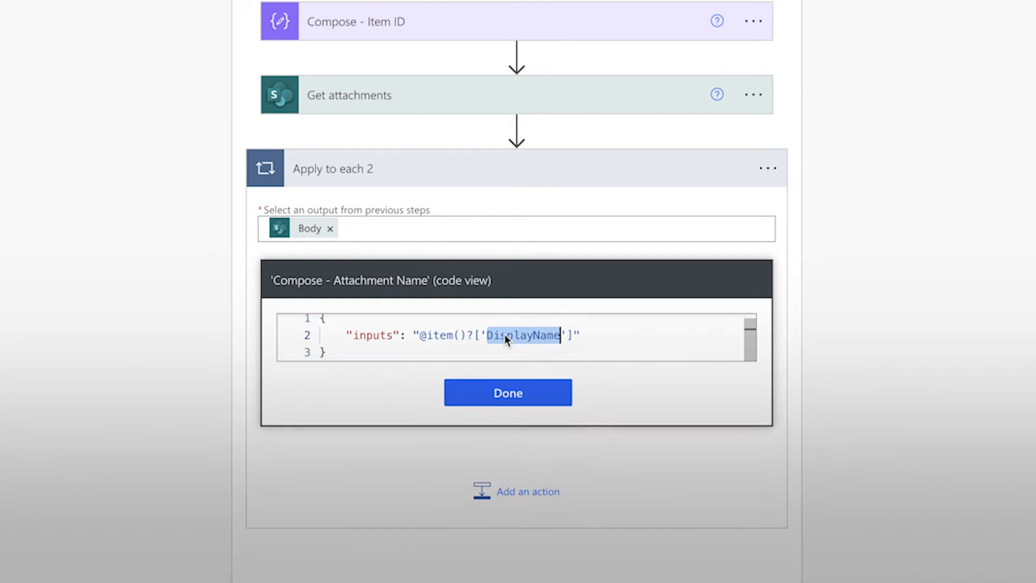
{"action": "left_click", "coordinate": [519, 390]}
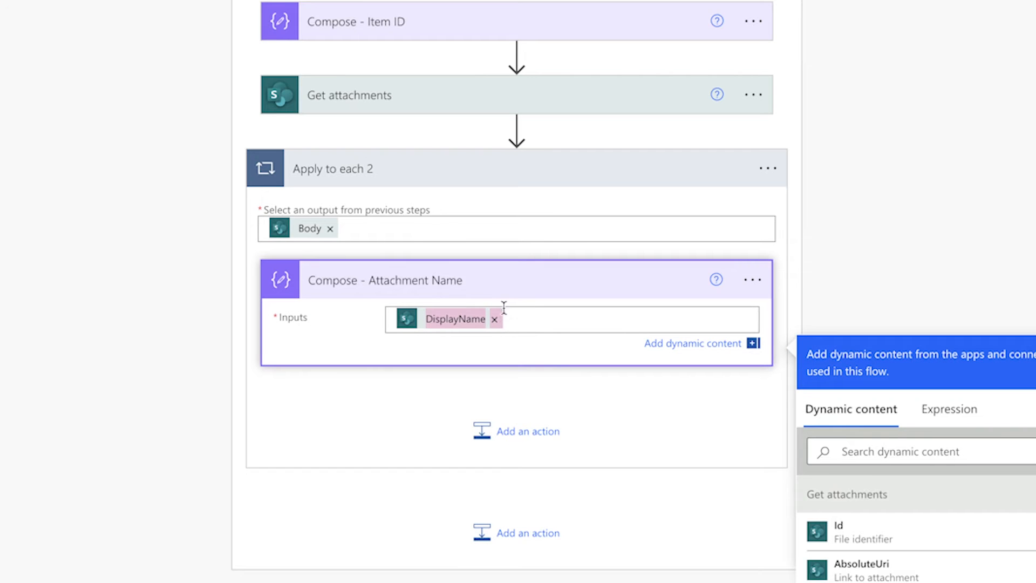
Clear the Compose - Attachment Name input and move the action out of Apply to each 2, directly below Get attachments
{"action": "left_click", "coordinate": [494, 319]}
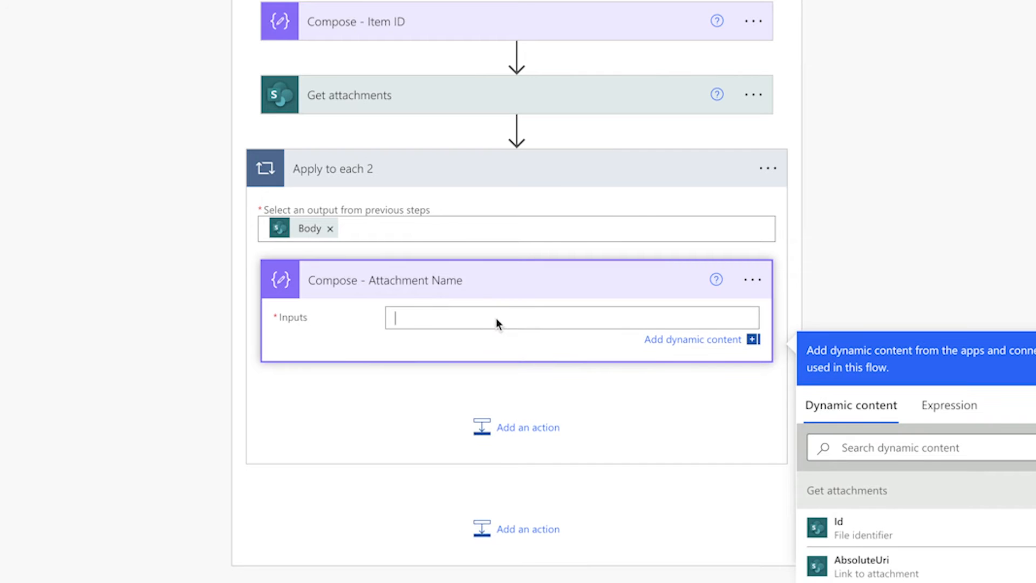
{"action": "left_click_drag", "start_coordinate": [518, 279], "coordinate": [512, 142]}
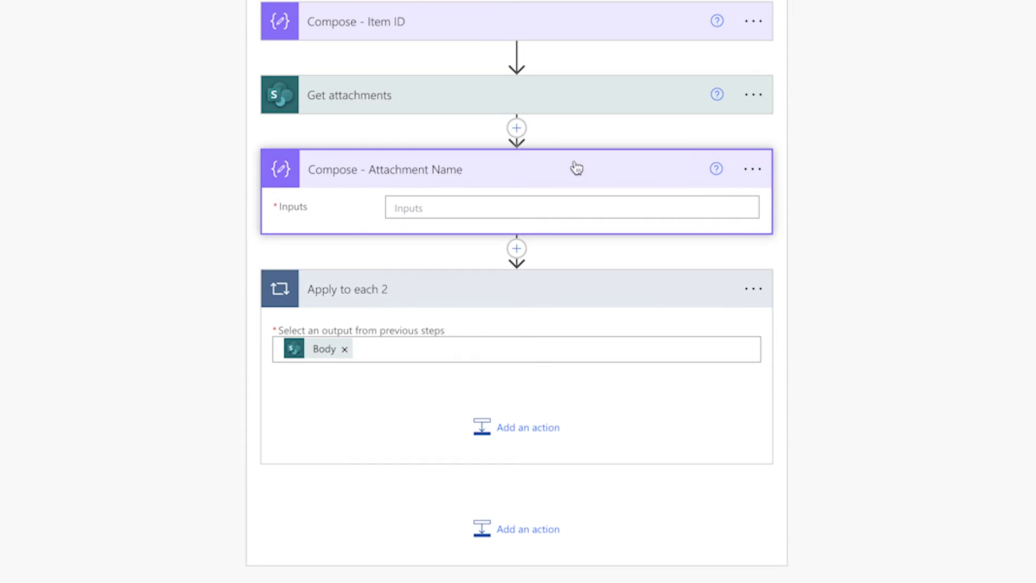
Delete the Apply to each 2 loop below Compose - Attachment Name
{"action": "left_click", "coordinate": [756, 305]}
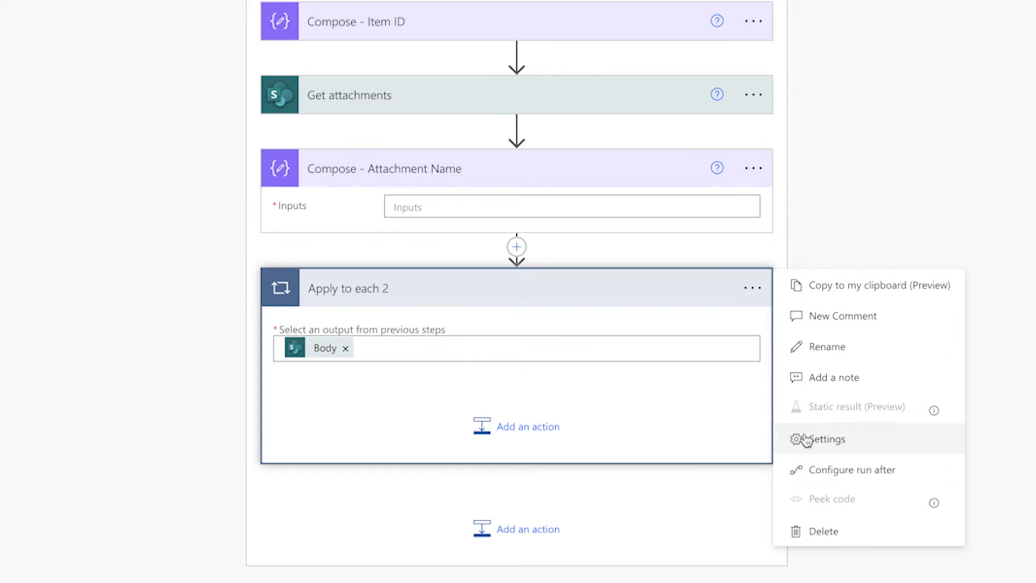
{"action": "left_click", "coordinate": [824, 540]}
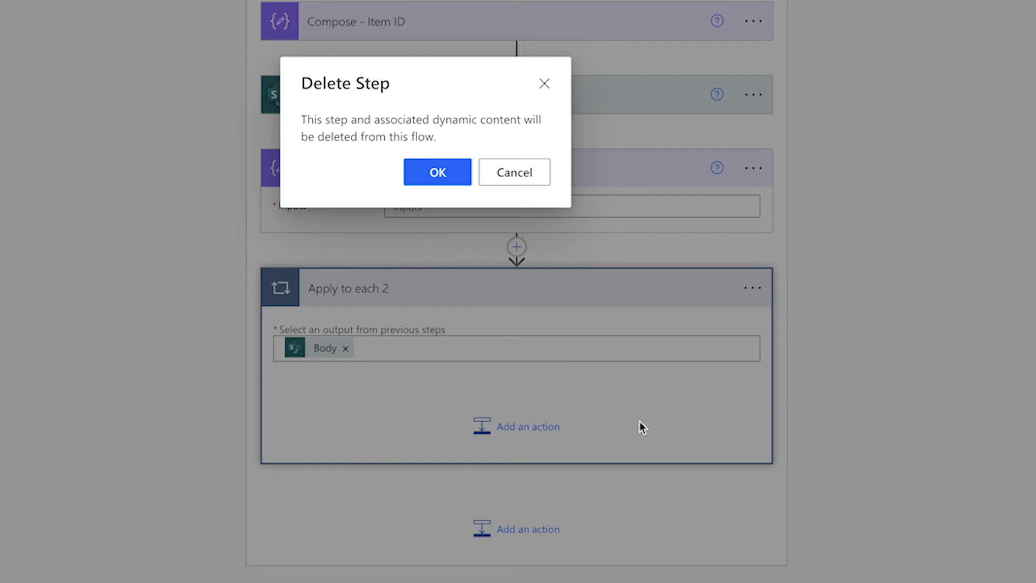
{"action": "left_click", "coordinate": [436, 172]}
Set the Compose - Attachment Name input to the expression outputs('Get_attachments')?['body']?[0]['DisplayName']
{"action": "left_click", "coordinate": [951, 317]}
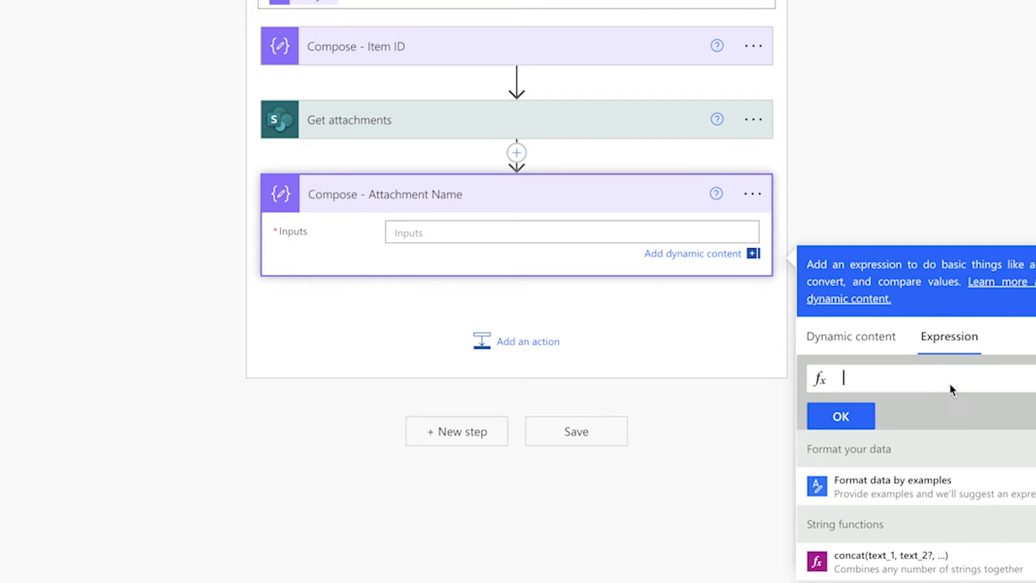
{"action": "type", "text": "?[0]"}
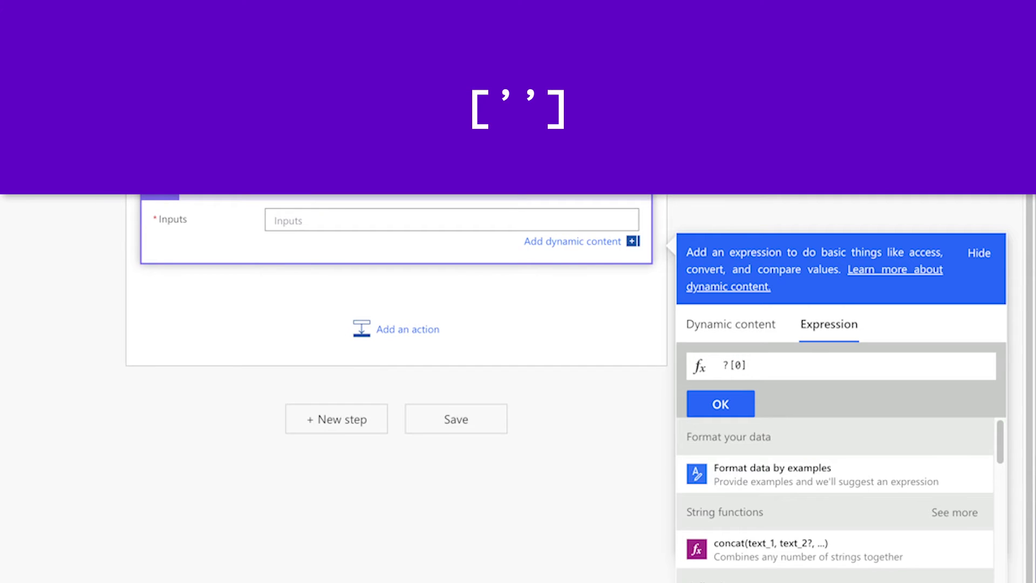
{"action": "type", "text": "['"}
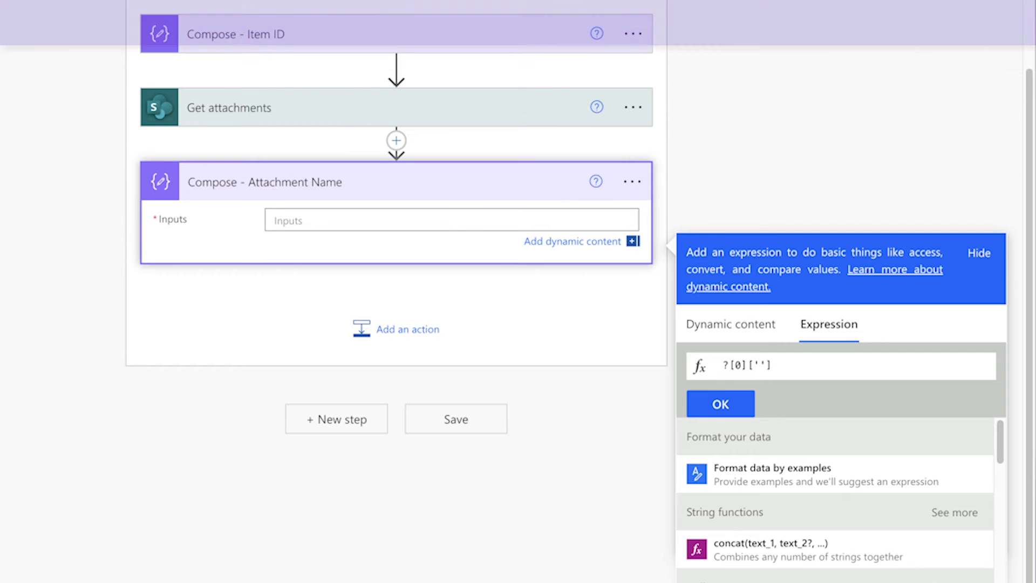
{"action": "key", "text": "super+v"}
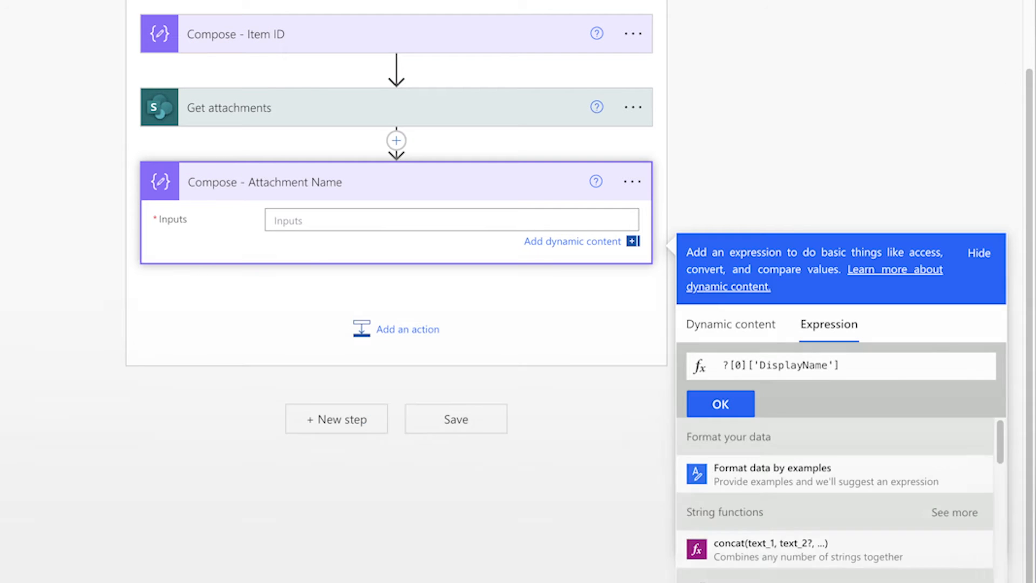
{"action": "key", "text": "Up"}
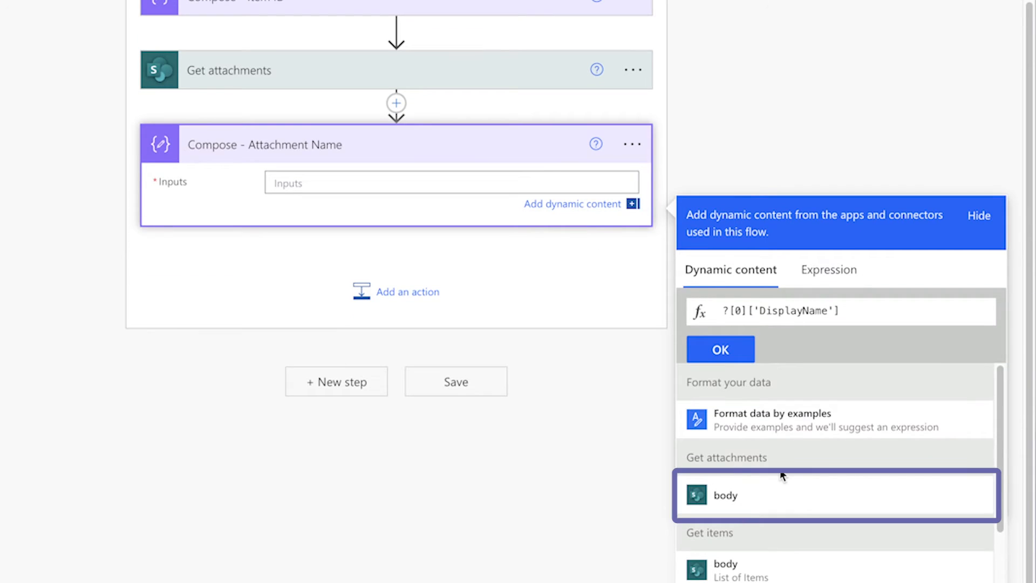
{"action": "left_click", "coordinate": [770, 492]}
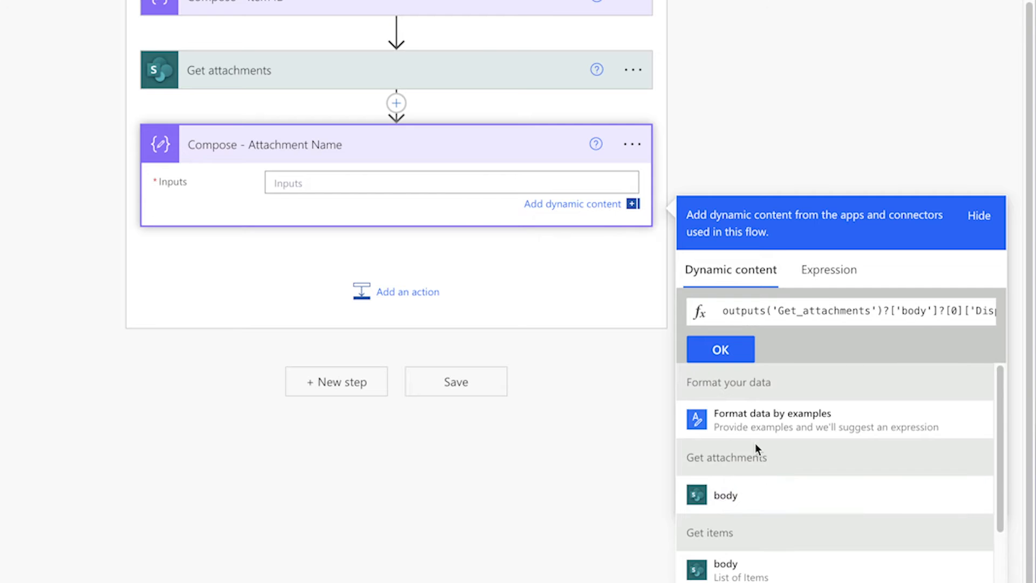
{"action": "left_click", "coordinate": [726, 352]}
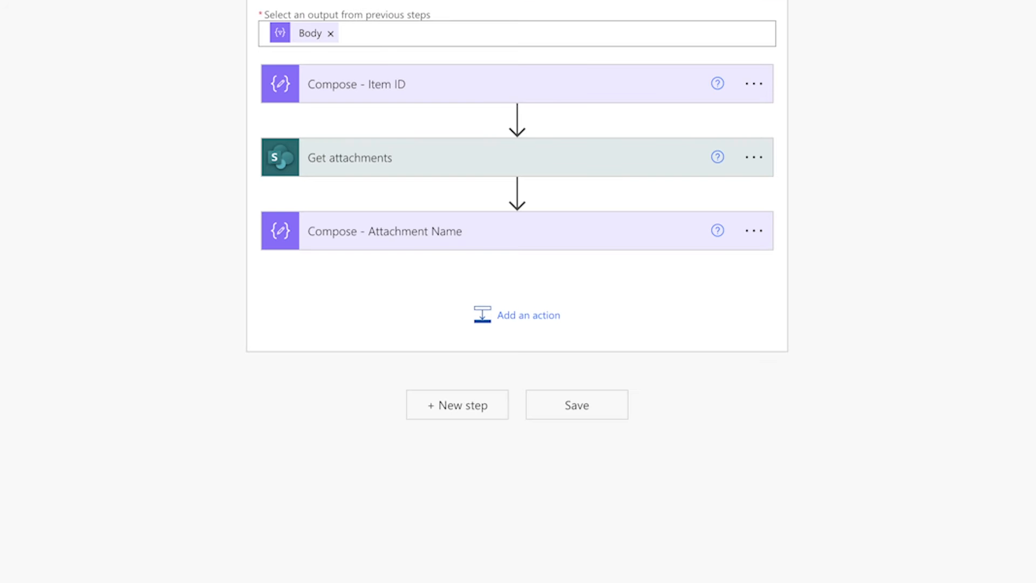
Add a Compose action named Compose - Attachment Id below Compose - Attachment Name
{"action": "left_click", "coordinate": [548, 319]}
{"action": "type", "text": "compose"}
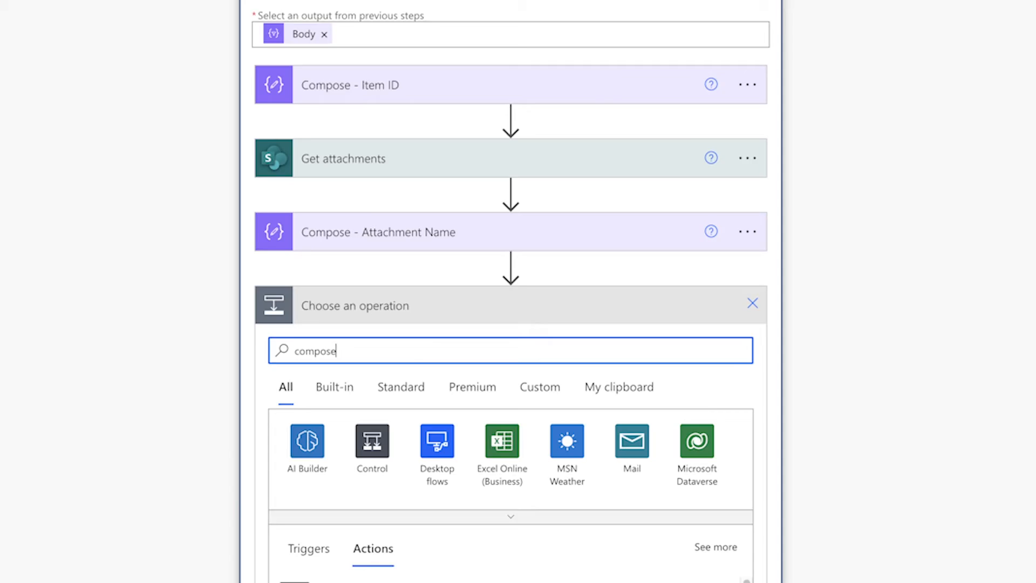
{"action": "scroll", "coordinate": [559, 257], "scroll_direction": "down", "scroll_amount": 5}
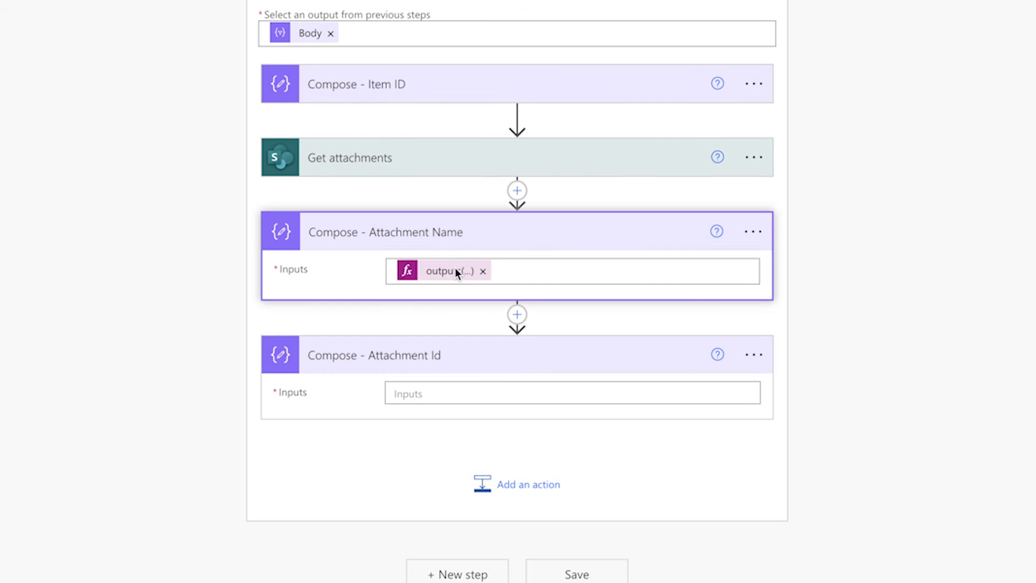
Copy the Compose - Attachment Name expression into the Compose - Attachment Id input and replace DisplayName with Id
{"action": "left_click", "coordinate": [454, 267]}
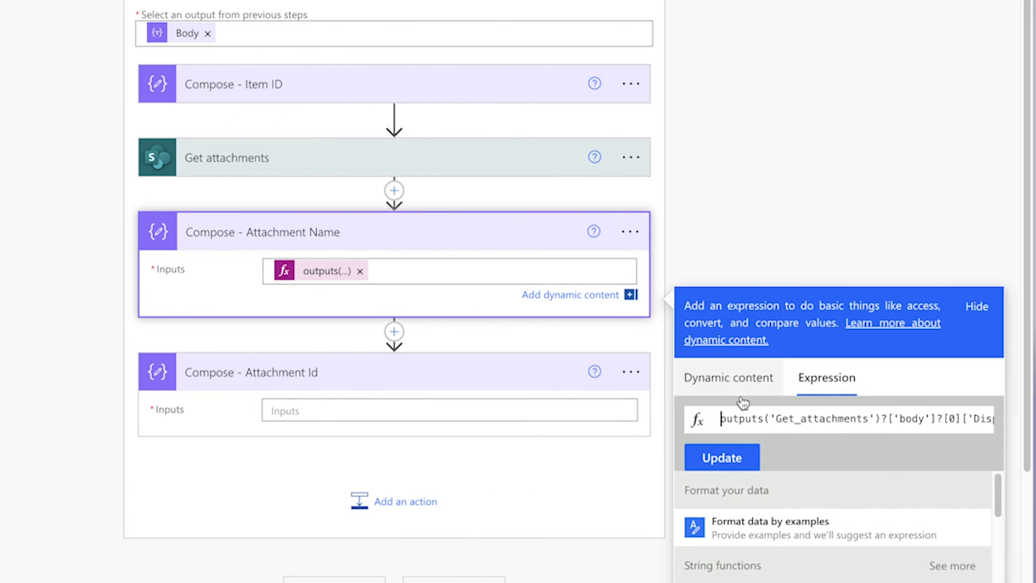
{"action": "triple_click", "coordinate": [762, 418]}
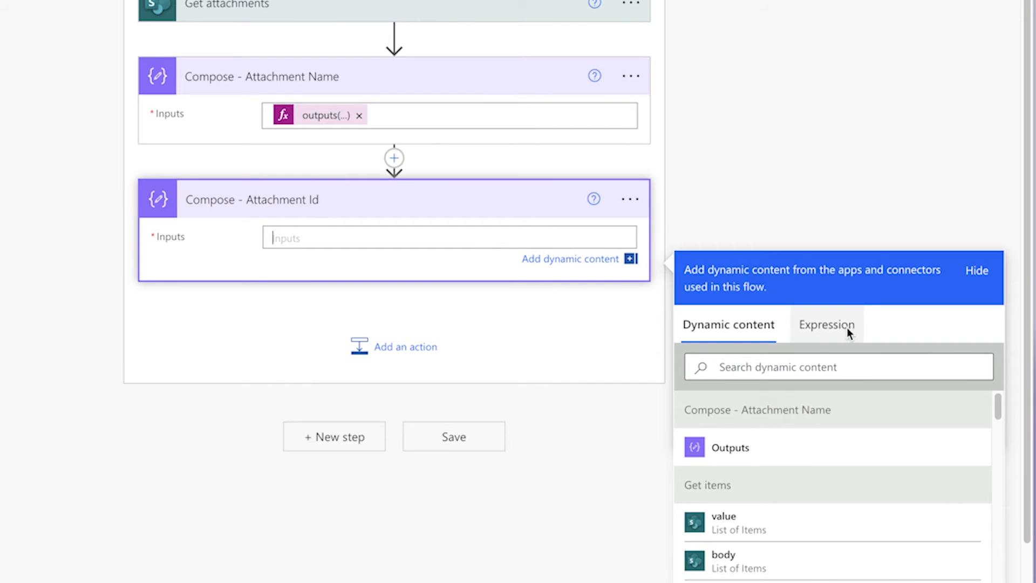
{"action": "left_click", "coordinate": [847, 327]}
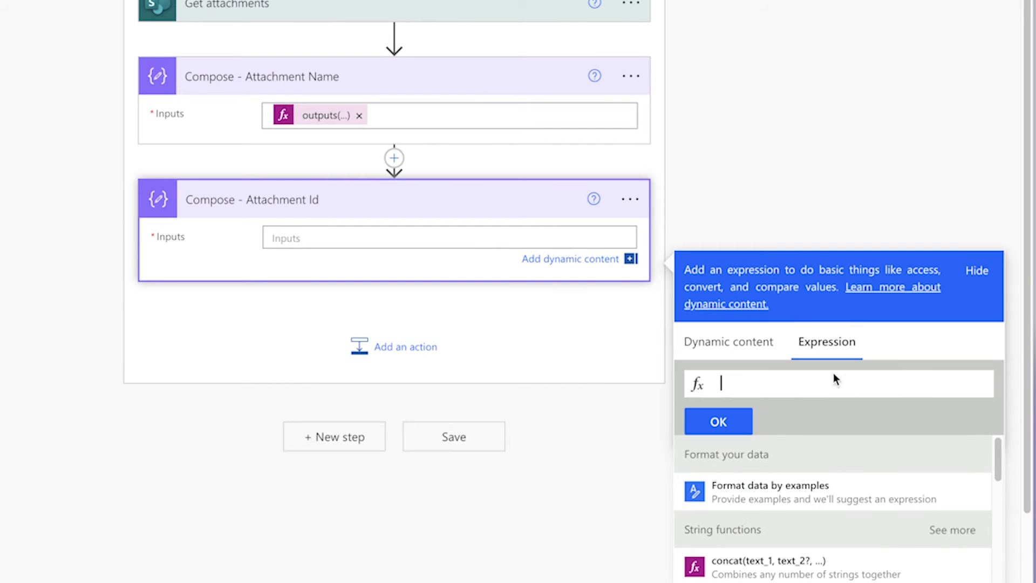
{"action": "key", "text": "ctrl+v"}
{"action": "double_click", "coordinate": [910, 383]}
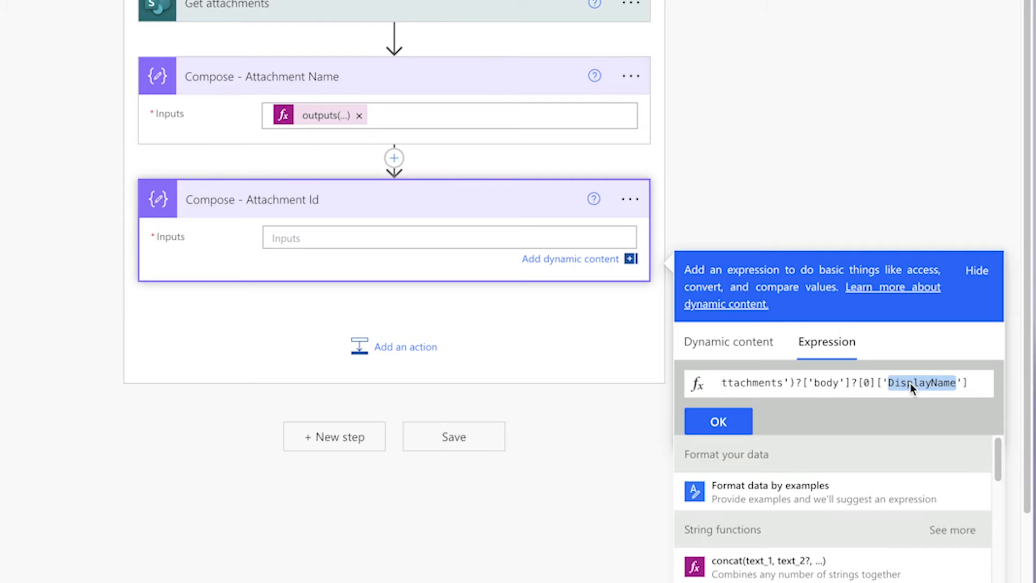
{"action": "key", "text": "BackSpace"}
{"action": "type", "text": "Id"}
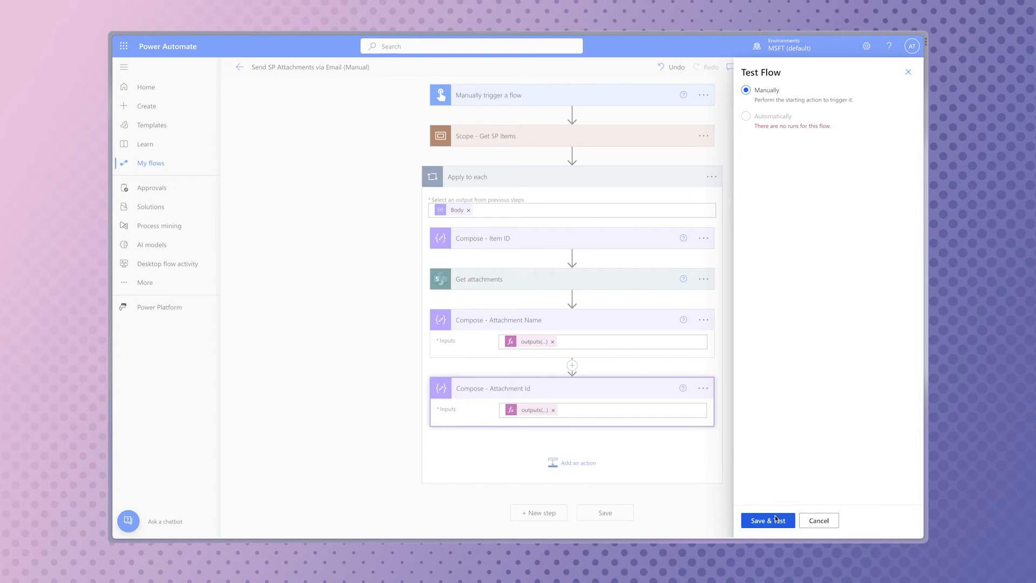
Save and test the flow manually, and expand Apply to each in the run results
{"action": "left_click", "coordinate": [779, 520]}
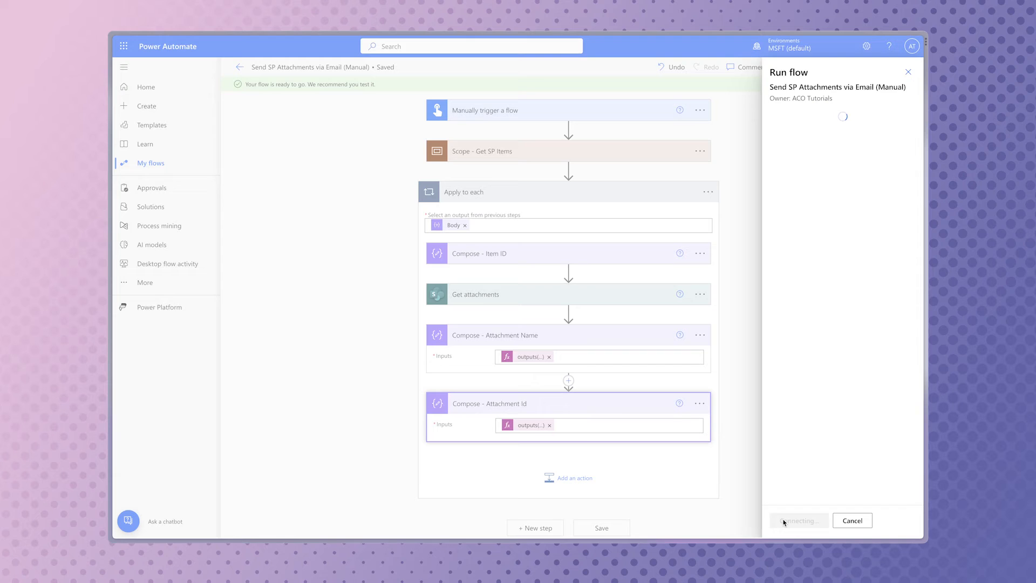
{"action": "left_click", "coordinate": [786, 520]}
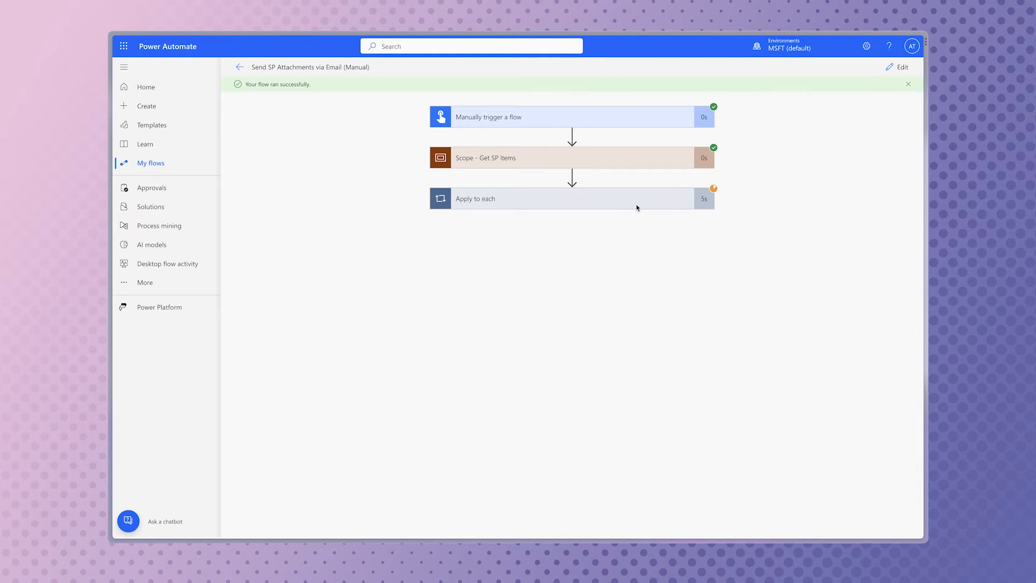
{"action": "left_click", "coordinate": [637, 203]}
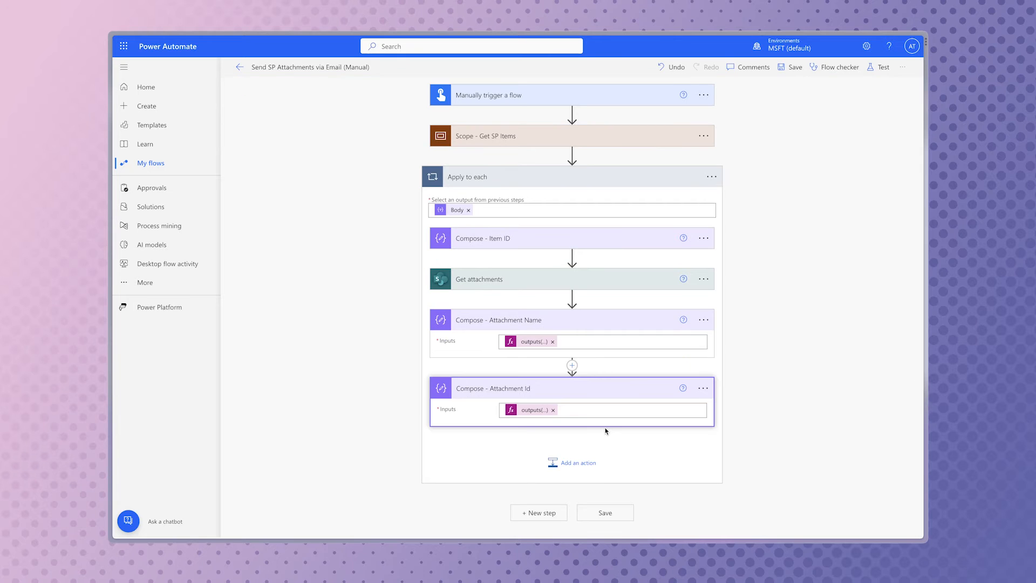
Add SharePoint Get file content after Compose - Attachment Id, with the Power Platform Sandbox site and the Outputs of Compose - Attachment Id as File Identifier
{"action": "left_click", "coordinate": [573, 463]}
{"action": "type", "text": "get file content"}
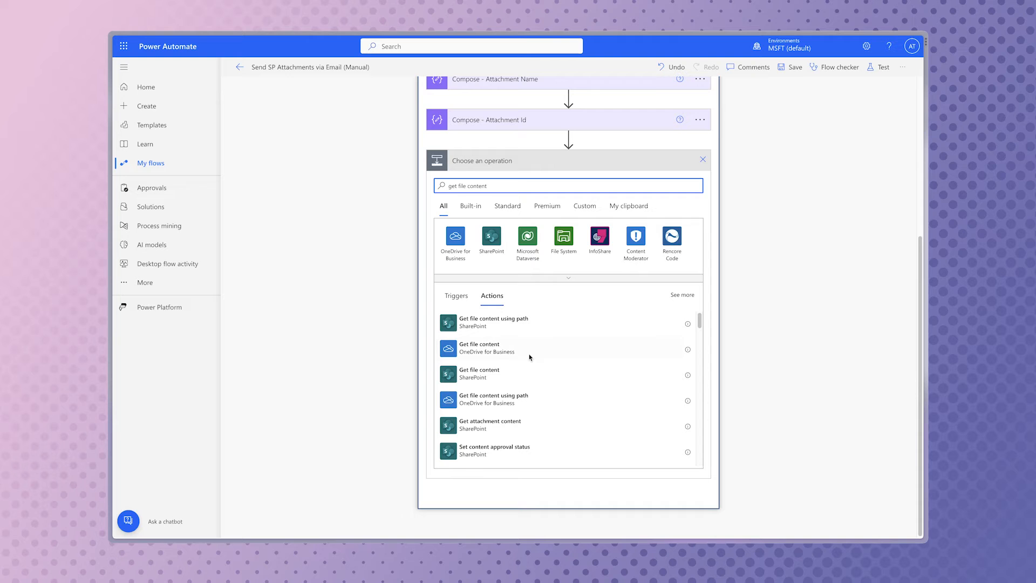
{"action": "left_click", "coordinate": [522, 374]}
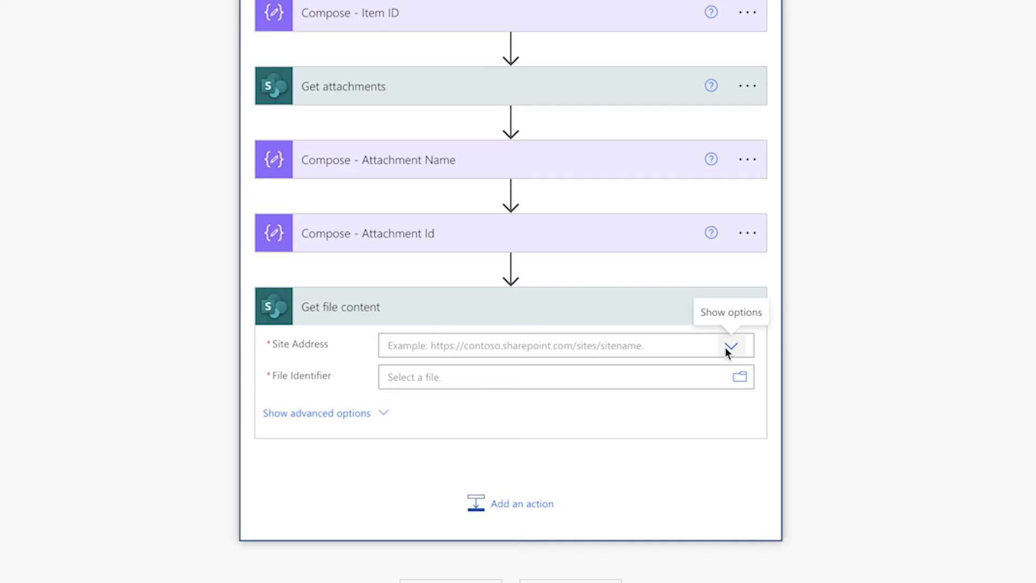
{"action": "left_click", "coordinate": [726, 352]}
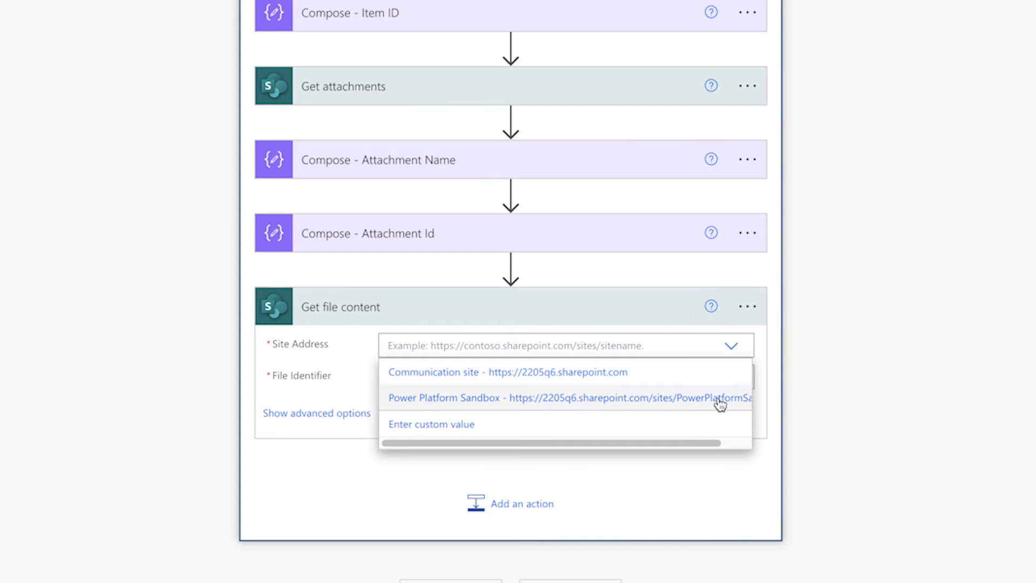
{"action": "left_click", "coordinate": [718, 397]}
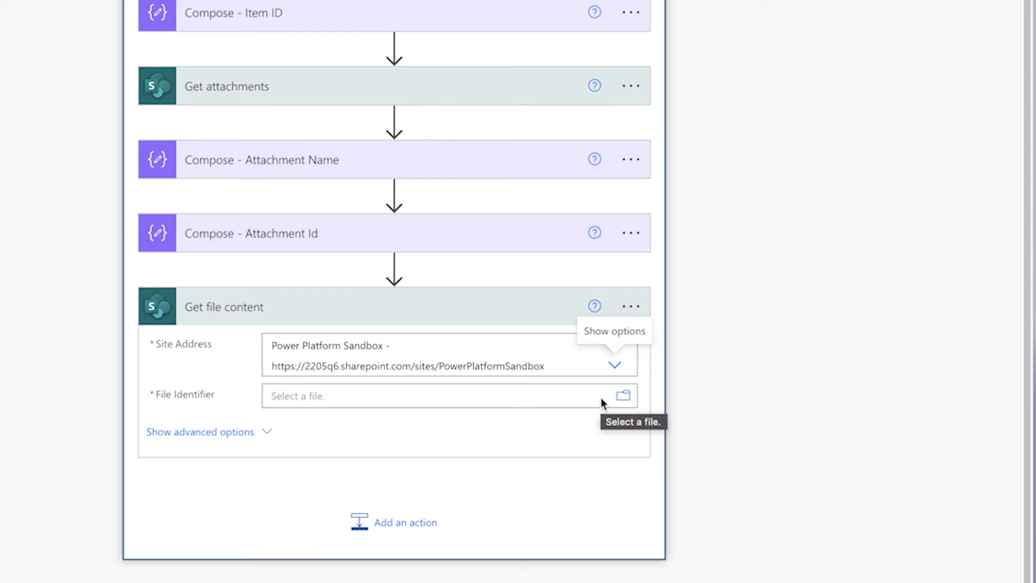
{"action": "left_click", "coordinate": [601, 399]}
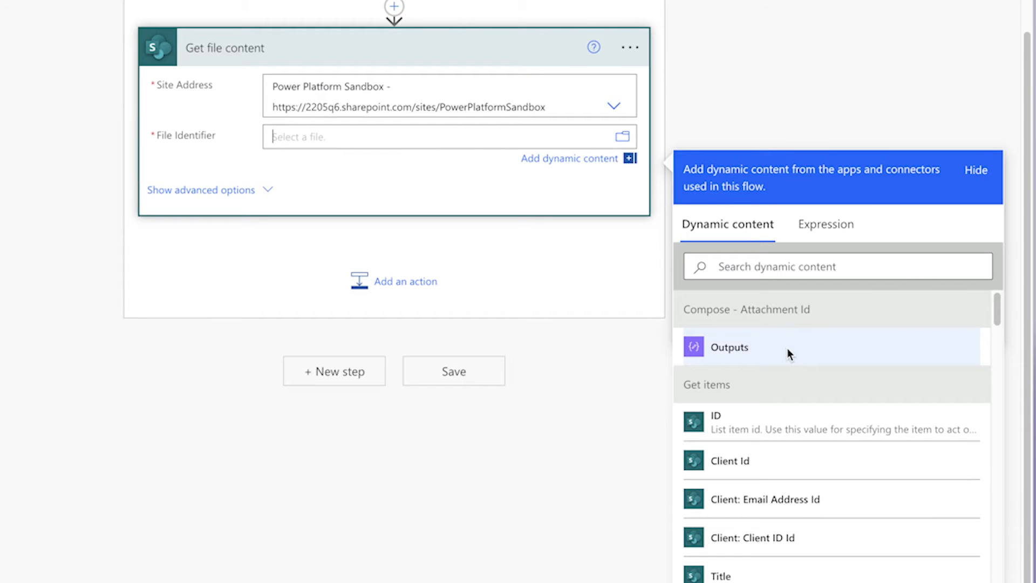
{"action": "left_click", "coordinate": [789, 353]}
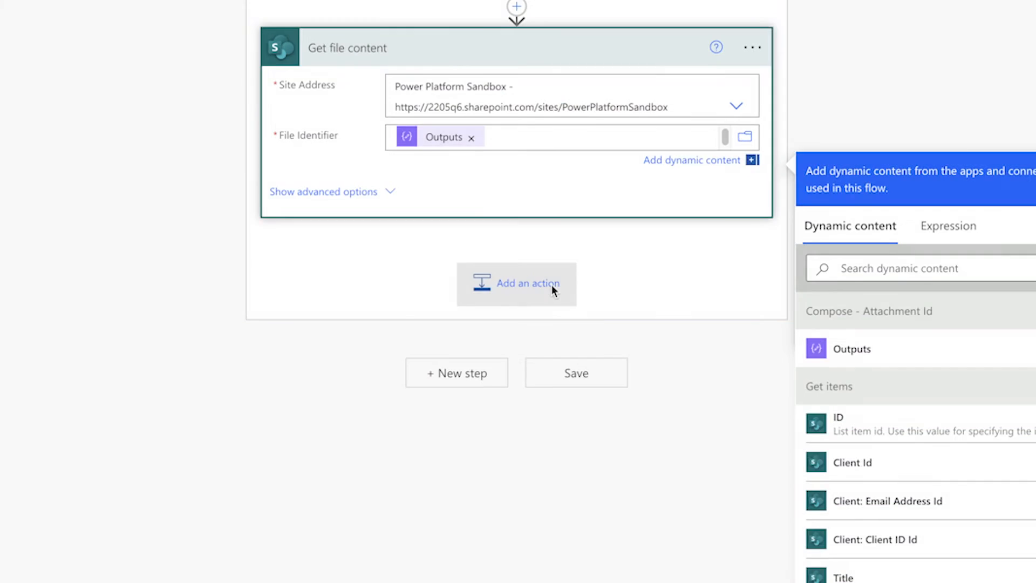
Add an Office 365 Outlook Send an email (V2) action after Get file content and set its recipient to ACO Tutorials
{"action": "left_click", "coordinate": [552, 284]}
{"action": "type", "text": "send an email"}
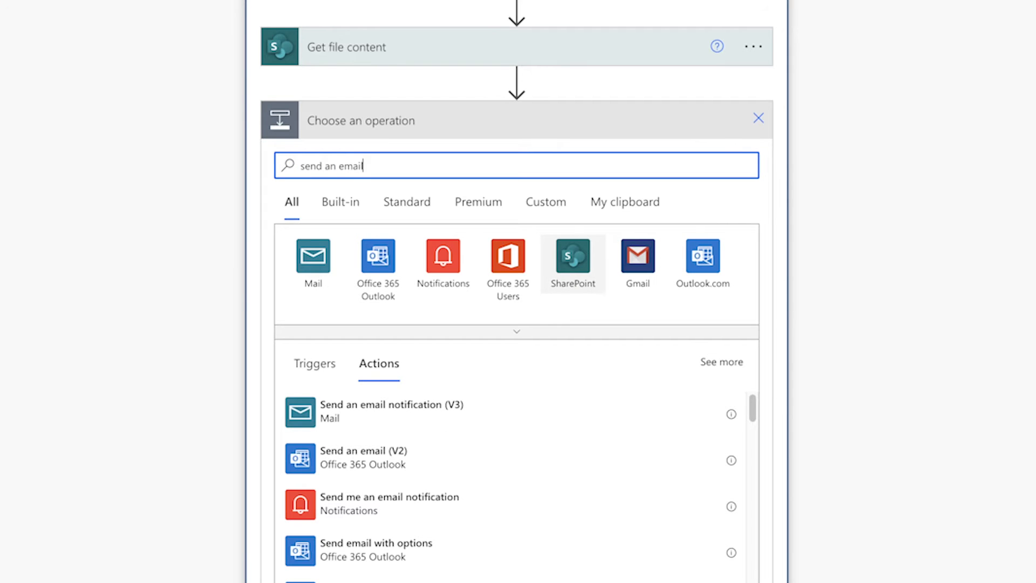
{"action": "left_click", "coordinate": [602, 460]}
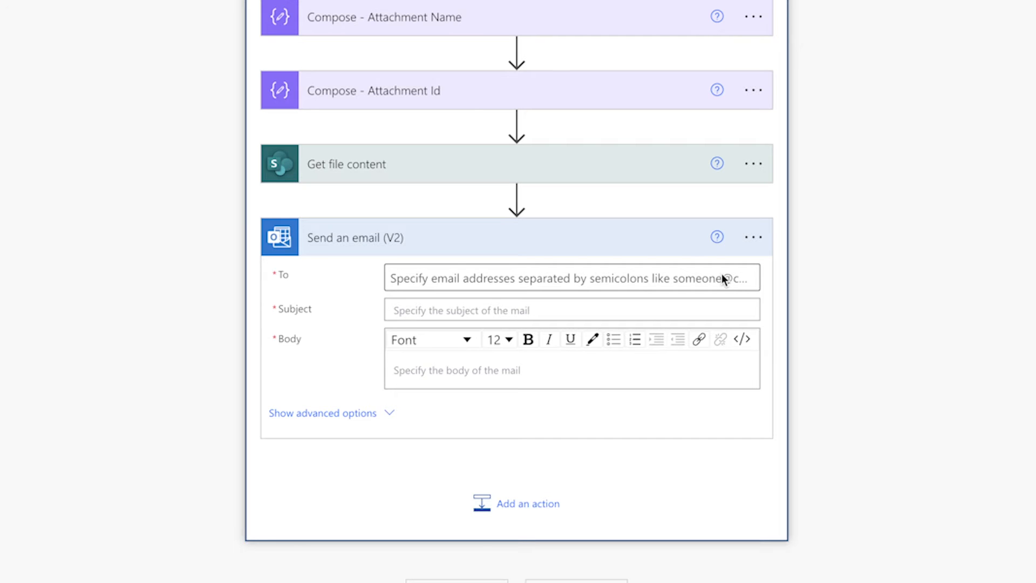
{"action": "left_click", "coordinate": [722, 277]}
{"action": "type", "text": "tutor"}
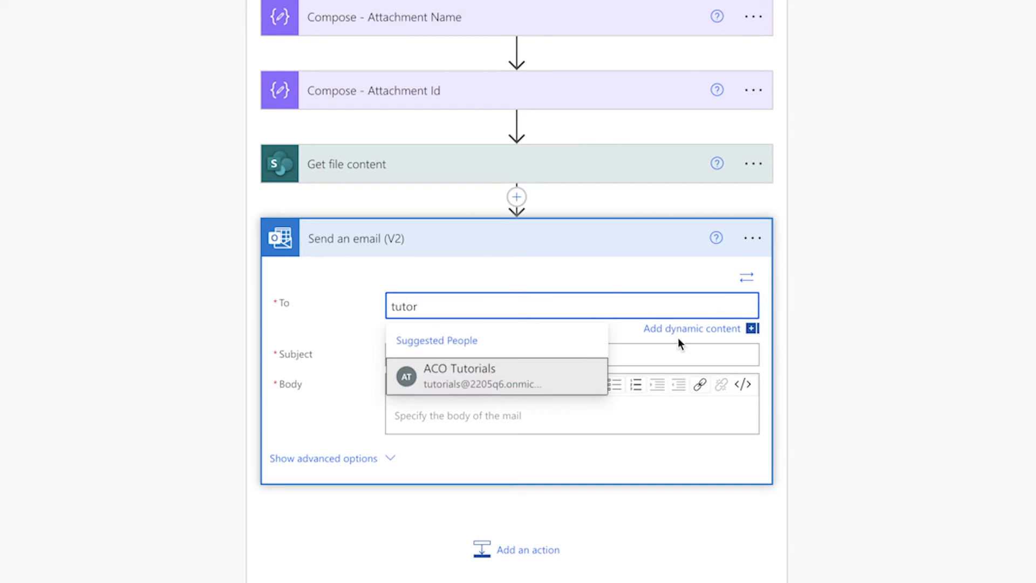
{"action": "left_click", "coordinate": [594, 382]}
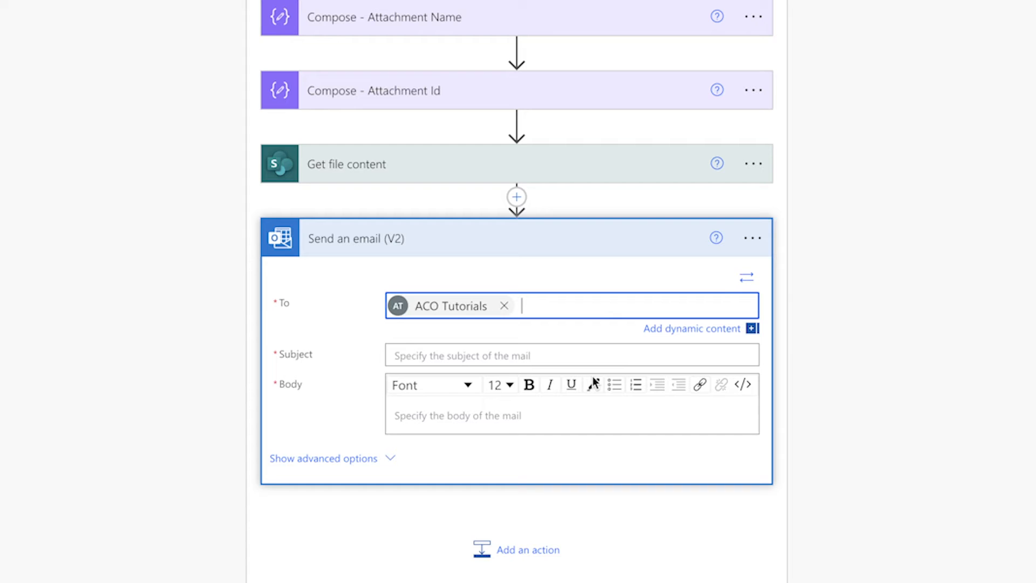
Search the dynamic content for title and choose the Get items Title for the email's Subject
{"action": "left_click", "coordinate": [588, 413]}
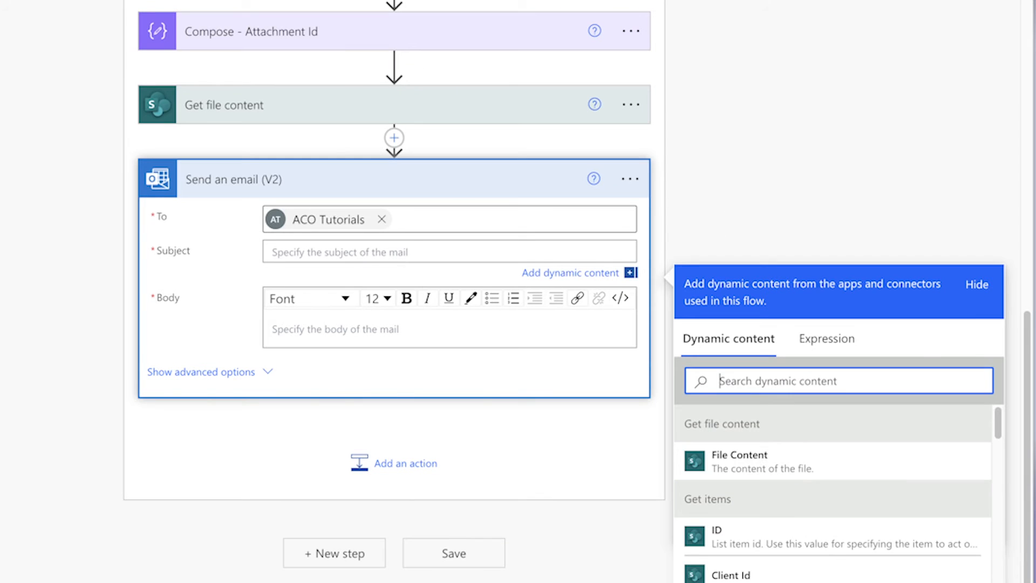
{"action": "type", "text": "title"}
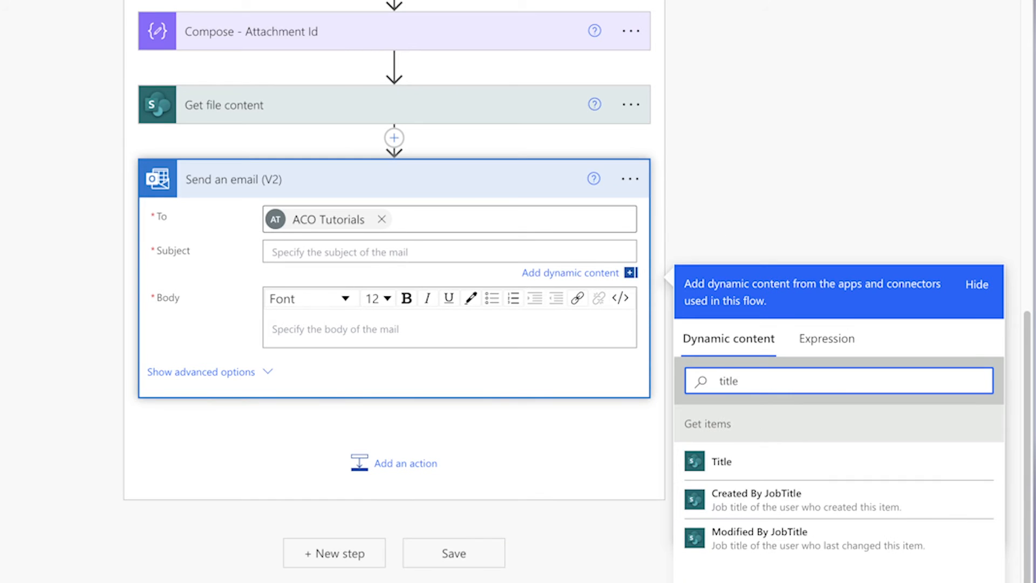
{"action": "left_click", "coordinate": [722, 461]}
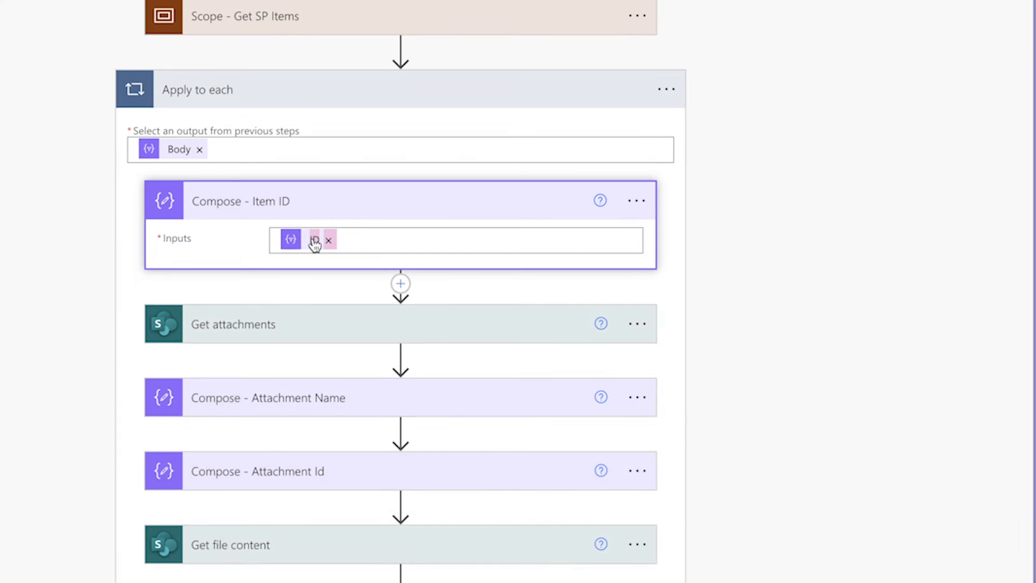
Copy the expression item()?['ID'] from the code view of Compose - Item ID, then close the code view
{"action": "left_click", "coordinate": [314, 242]}
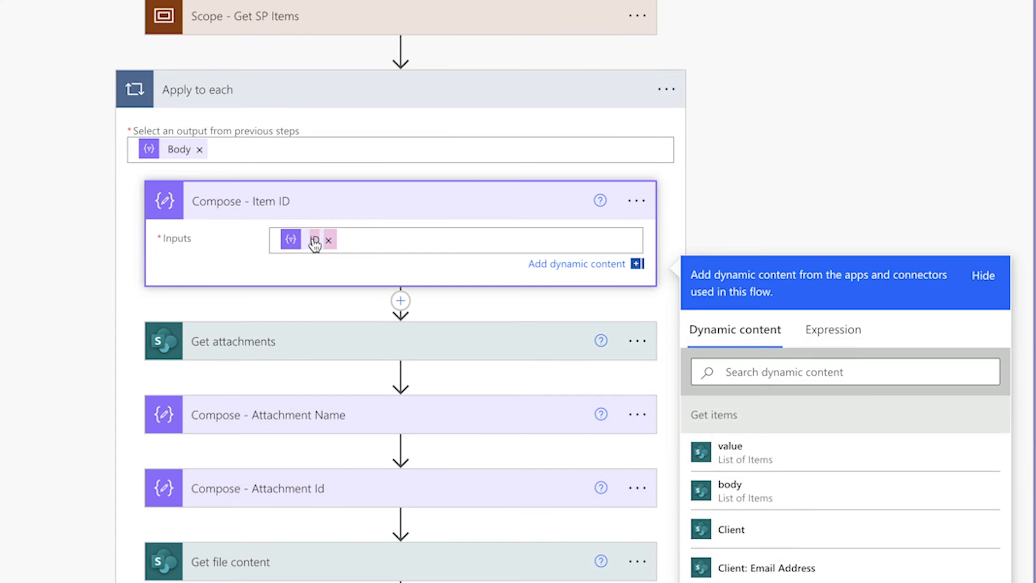
{"action": "left_click", "coordinate": [842, 319]}
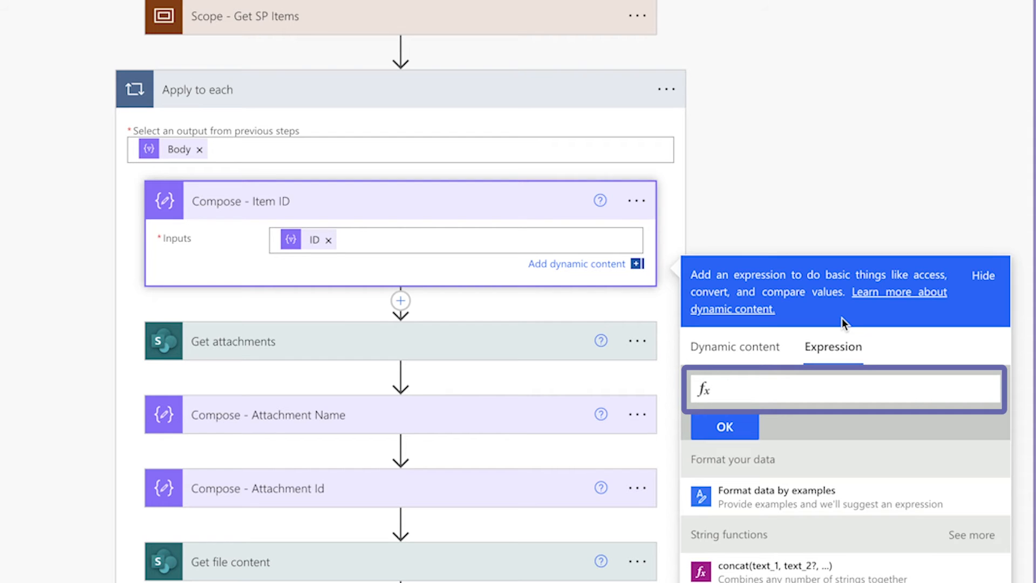
{"action": "left_click", "coordinate": [637, 203]}
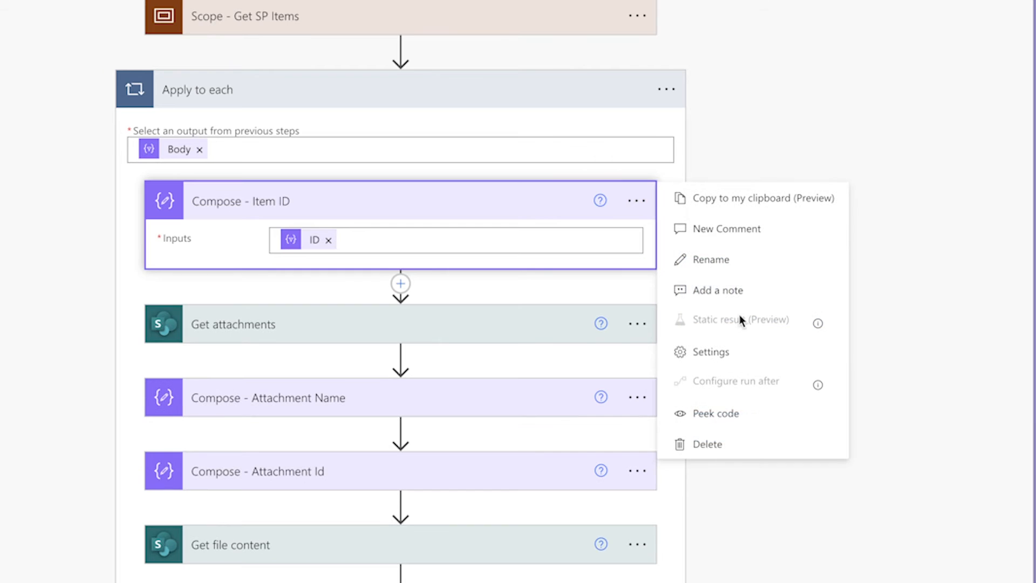
{"action": "left_click", "coordinate": [718, 414]}
{"action": "left_click_drag", "start_coordinate": [396, 260], "coordinate": [310, 260]}
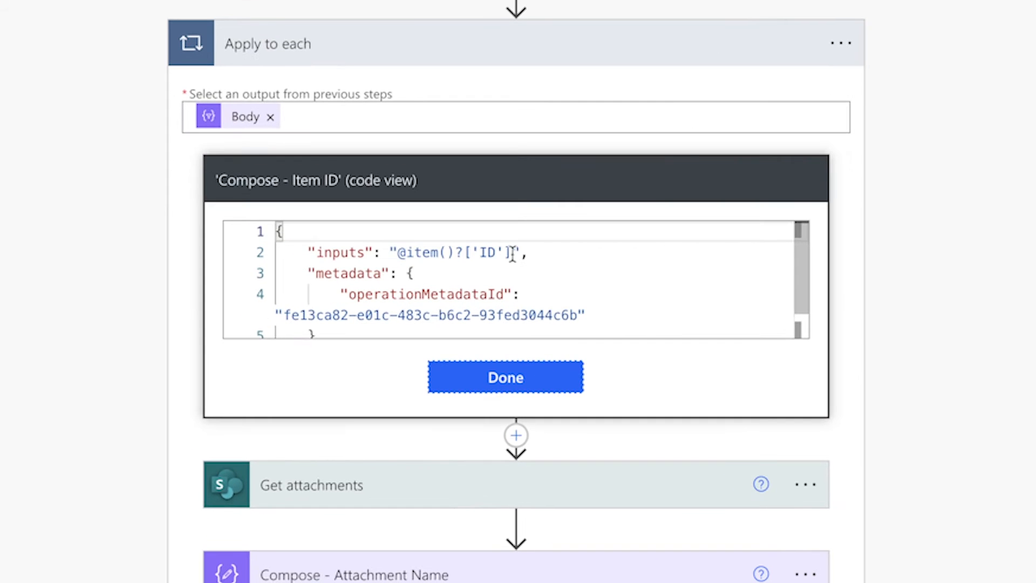
{"action": "key", "text": "super+c"}
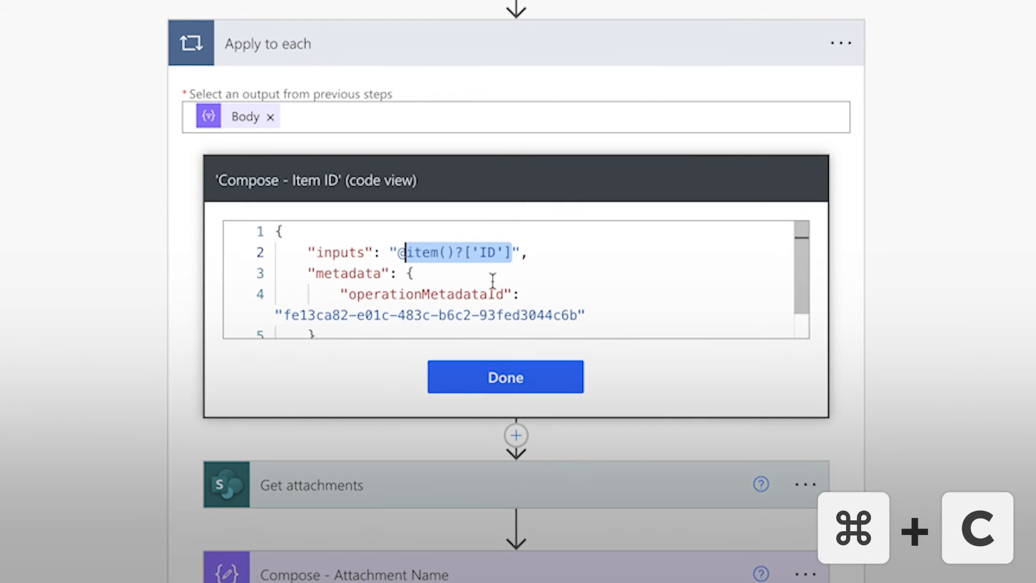
{"action": "left_click", "coordinate": [562, 385]}
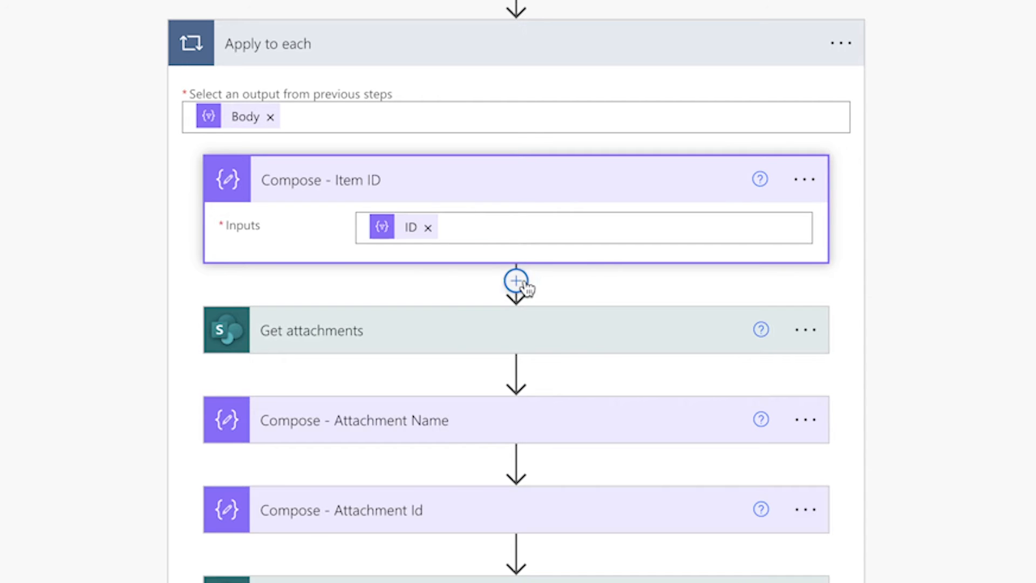
Add a Compose action named Compose - Invoice Number after Compose - Item ID, with the expression item()?['Title'] as its input
{"action": "left_click", "coordinate": [517, 281]}
{"action": "left_click", "coordinate": [519, 303]}
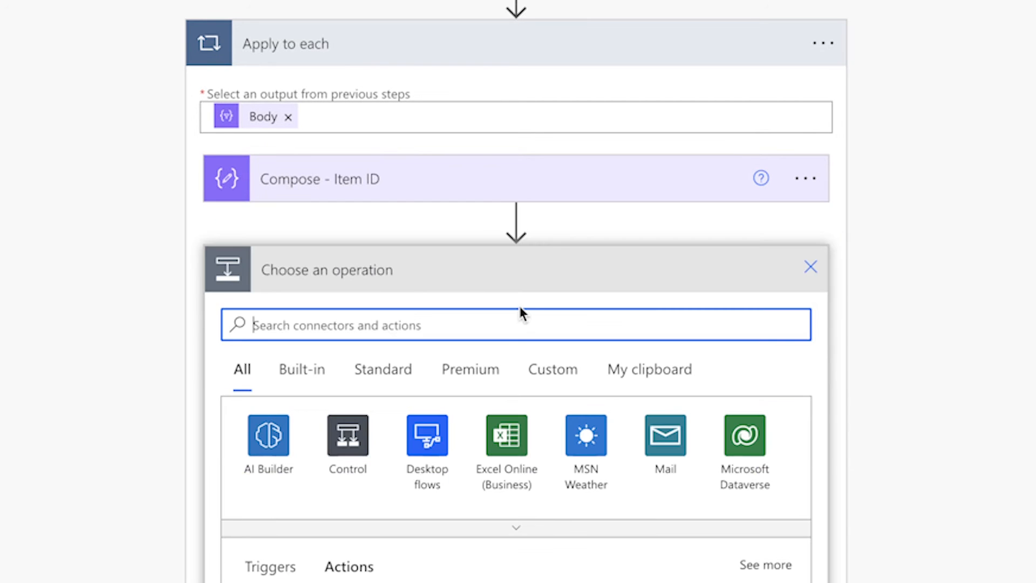
{"action": "type", "text": "Compose - Invoice Number"}
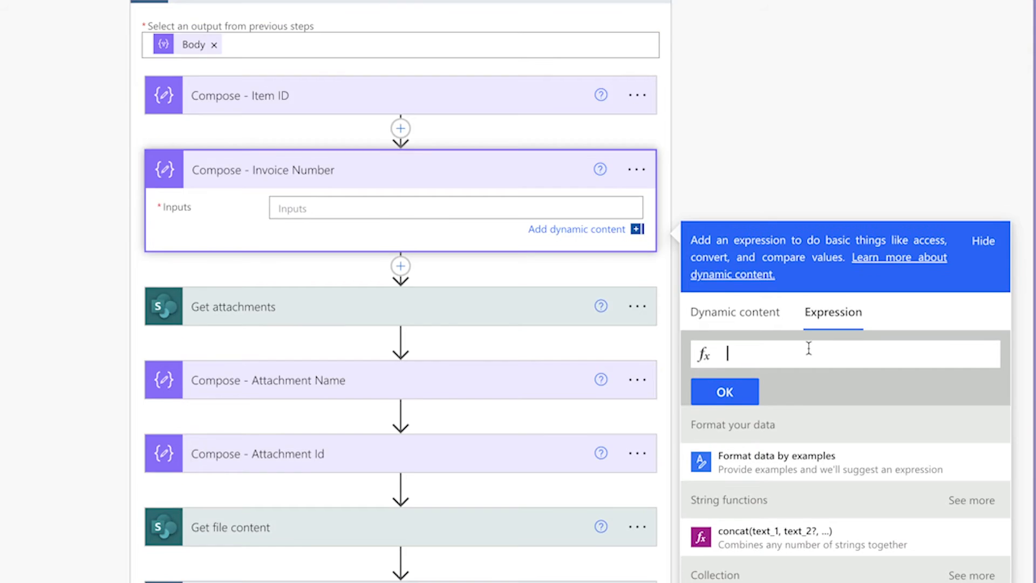
{"action": "key", "text": "ctrl+v"}
{"action": "double_click", "coordinate": [790, 352]}
{"action": "type", "text": "Title"}
{"action": "left_click", "coordinate": [725, 391]}
Add Compose - invoice Amount after Compose - Invoice Number, with $ followed by the expression item()?['InvoiceAmount'] as its input
{"action": "left_click", "coordinate": [387, 295]}
{"action": "type", "text": "Compose - invoice Amount"}
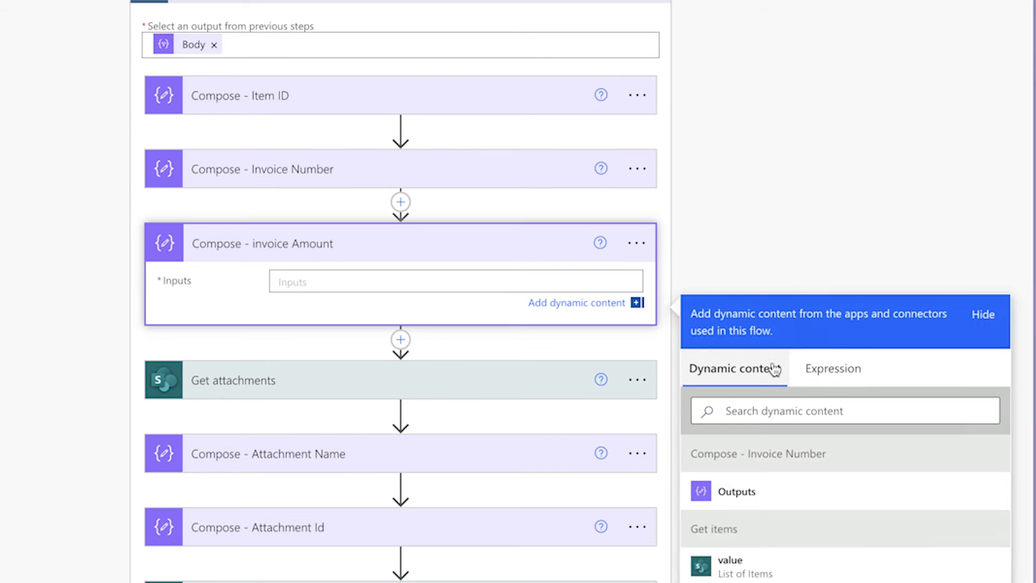
{"action": "left_click", "coordinate": [833, 368]}
{"action": "type", "text": "item()?['InvoiceAmount"}
{"action": "left_click", "coordinate": [718, 470]}
{"action": "left_click", "coordinate": [387, 286]}
{"action": "type", "text": "$"}
Add Compose - Invoice Due Date after Compose - invoice Amount and enter the expression item()?['InvoiceDueDate'] for its input
{"action": "left_click", "coordinate": [400, 343]}
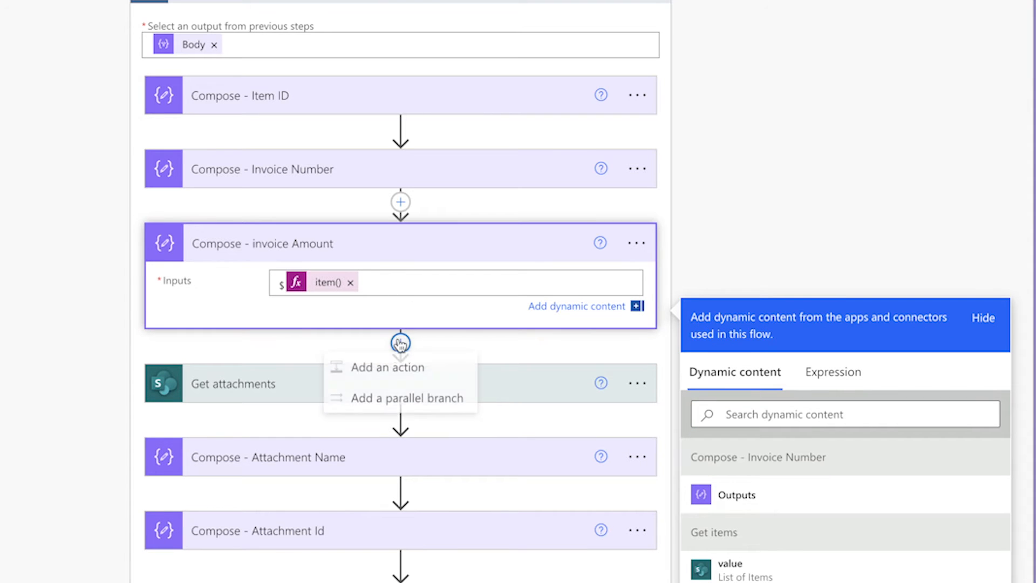
{"action": "left_click", "coordinate": [392, 367]}
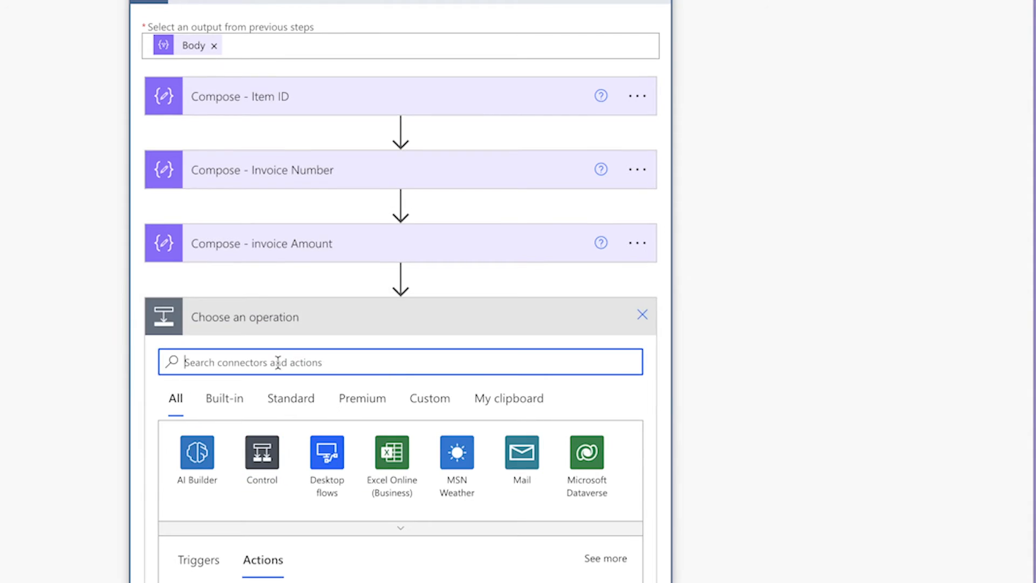
{"action": "type", "text": "compose"}
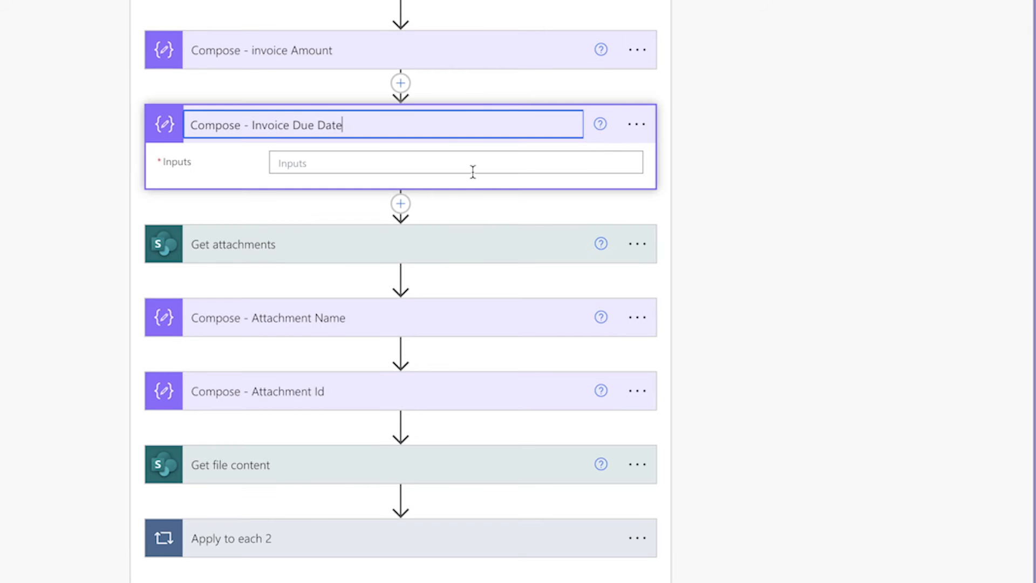
{"action": "left_click", "coordinate": [494, 169]}
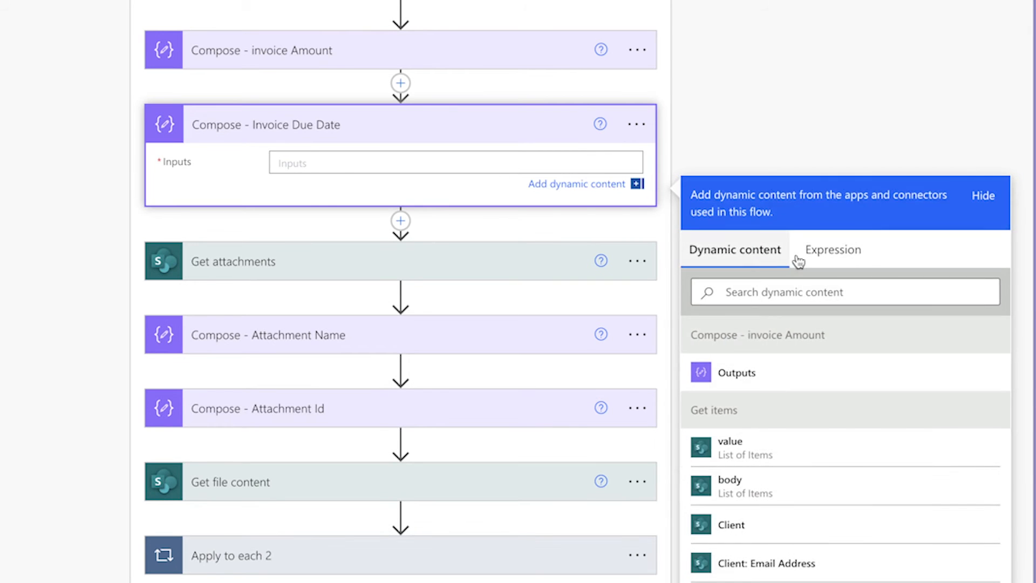
{"action": "left_click", "coordinate": [796, 261]}
{"action": "key", "text": "ctrl+v"}
{"action": "double_click", "coordinate": [790, 307]}
{"action": "type", "text": "InvoiceDu"}
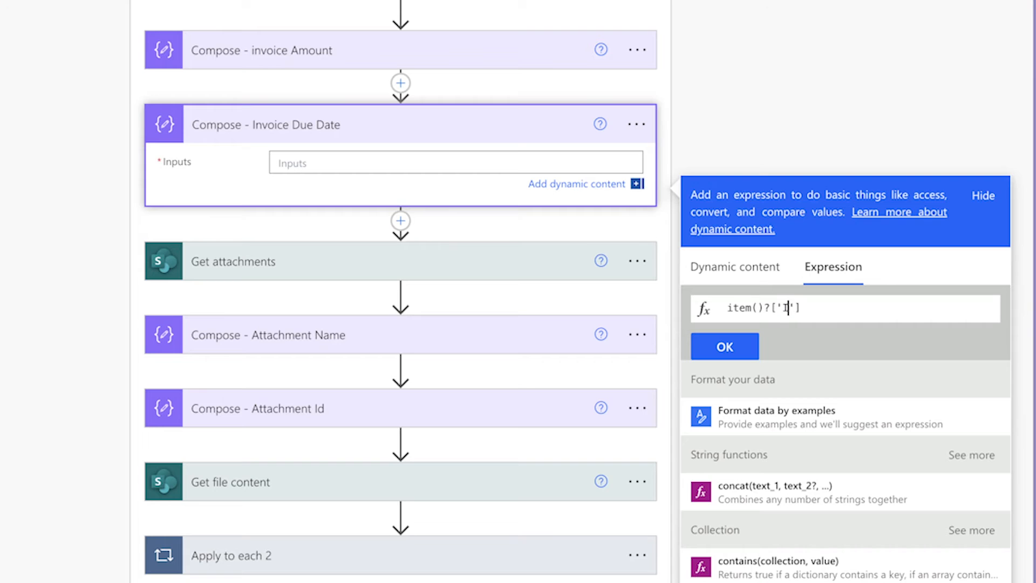
{"action": "type", "text": "eDate"}
Wrap the due date expression in formatDateTime with the format 'MMM dd, yyyy' and insert it as the Compose input
{"action": "left_click", "coordinate": [728, 307]}
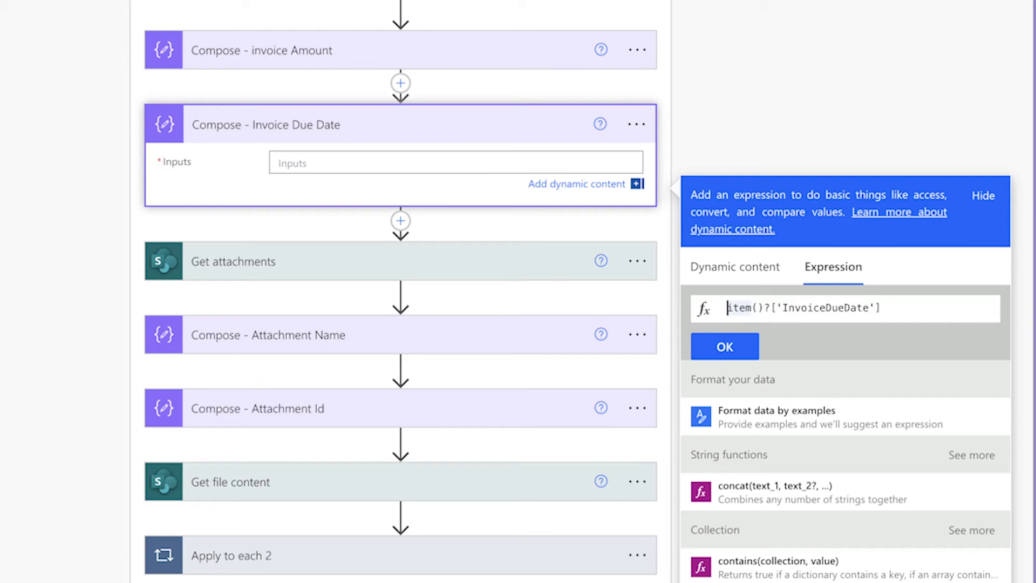
{"action": "type", "text": "formatDateTime("}
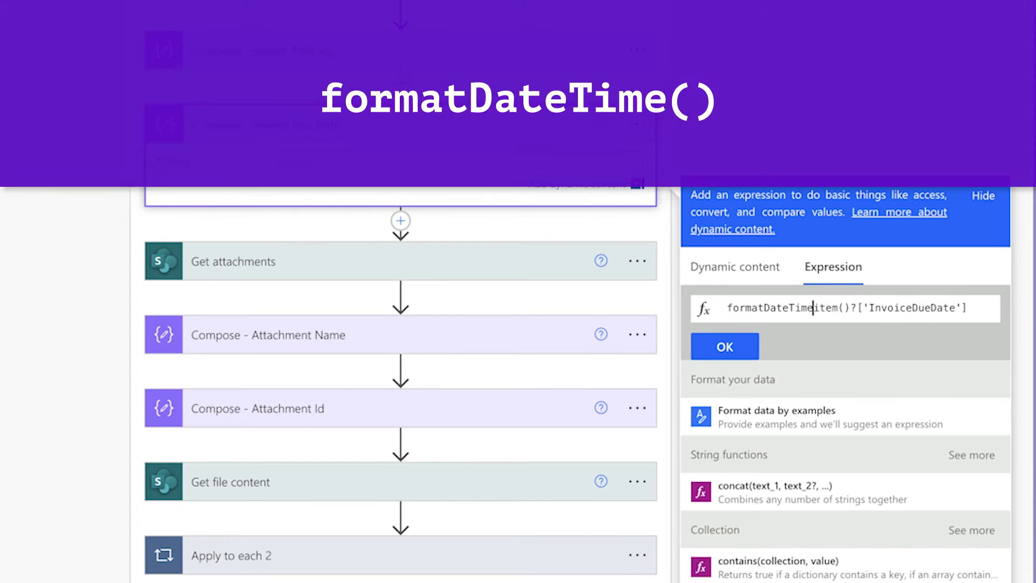
{"action": "key", "text": "End"}
{"action": "type", "text": ")"}
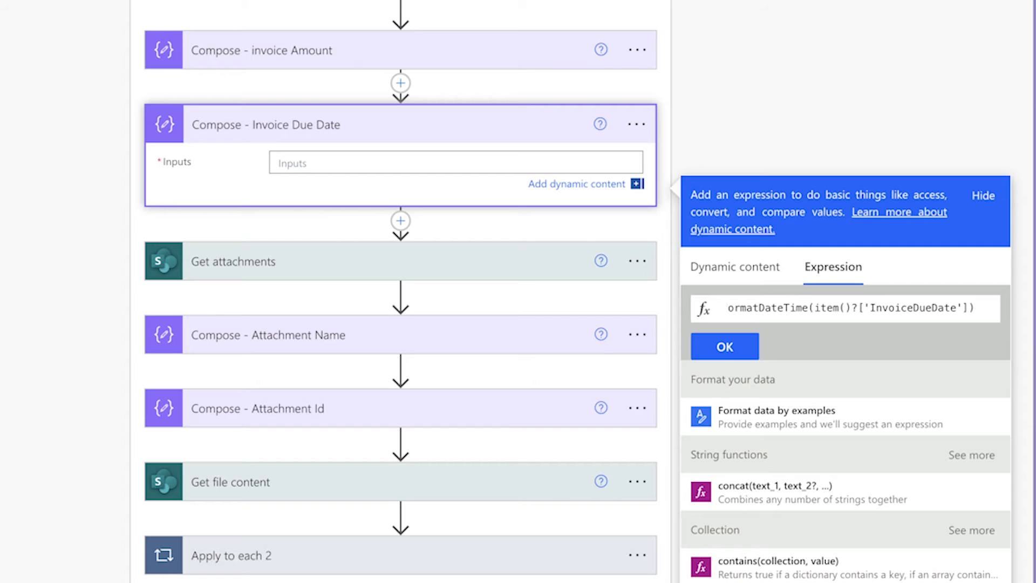
{"action": "type", "text": ",'"}
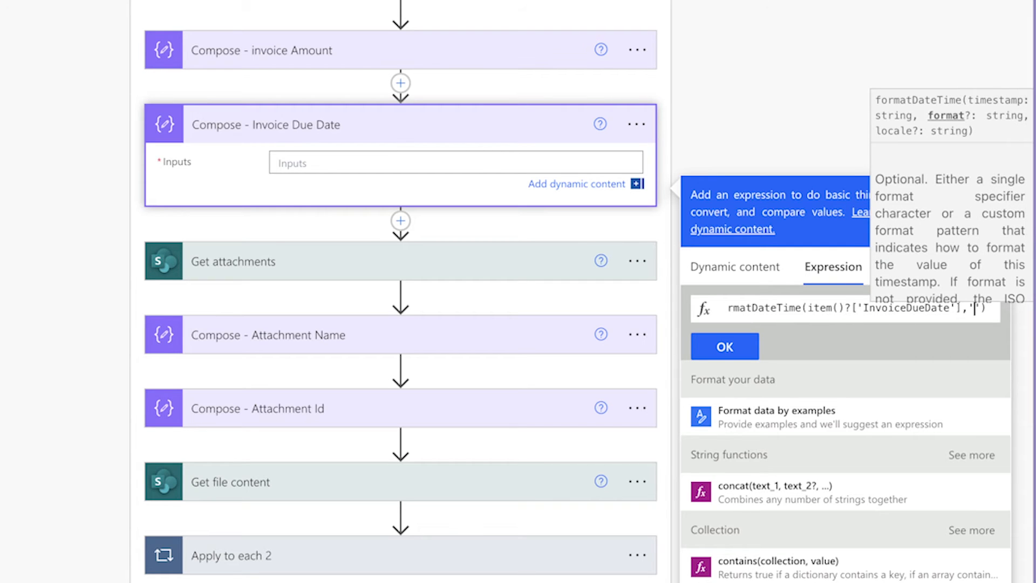
{"action": "type", "text": "MMM"}
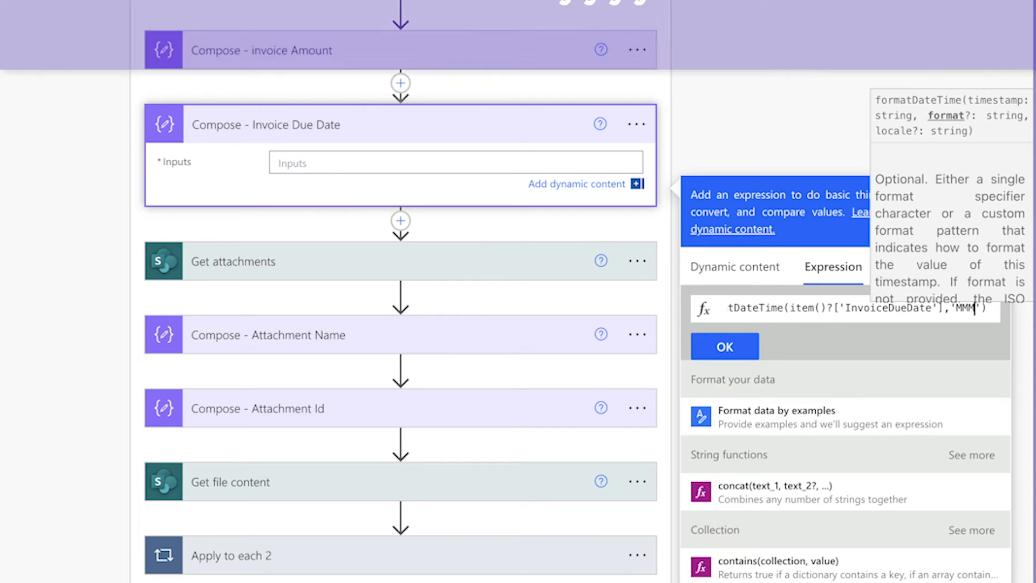
{"action": "type", "text": " dd, yyyy"}
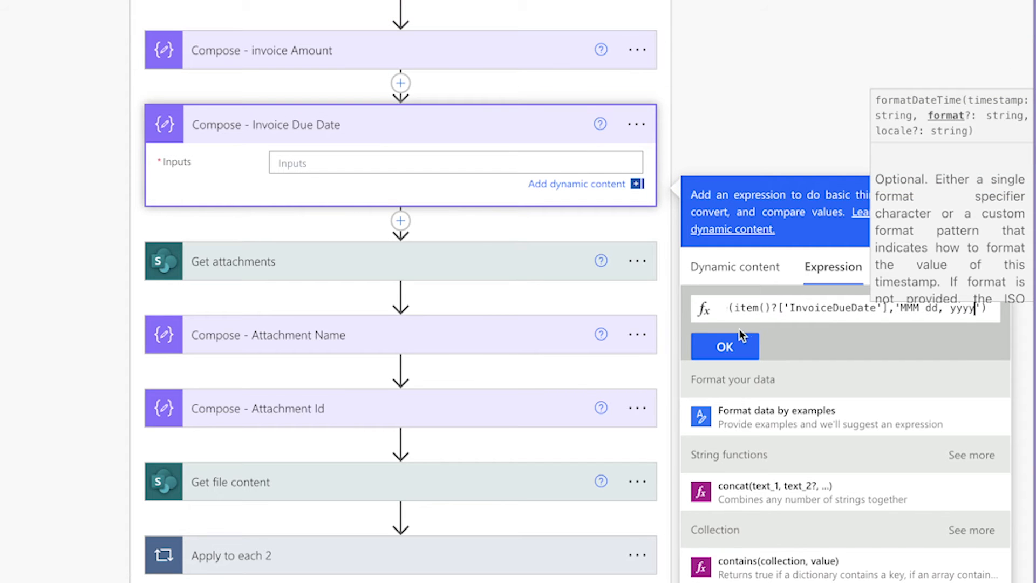
{"action": "left_click", "coordinate": [724, 346]}
Delete the Apply to each 2 loop together with the Send an email (V2) action inside it
{"action": "left_click", "coordinate": [611, 409]}
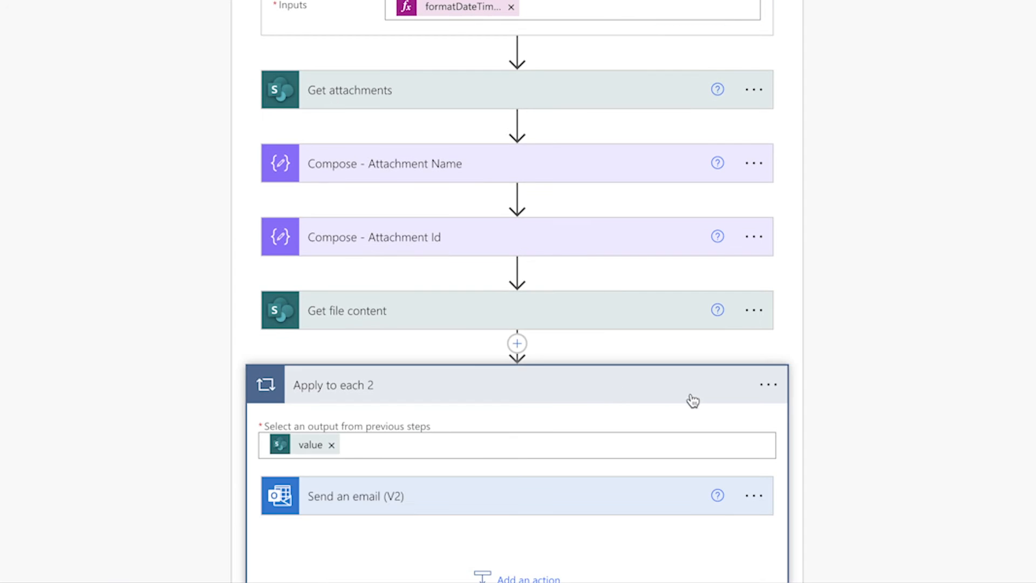
{"action": "left_click", "coordinate": [769, 385]}
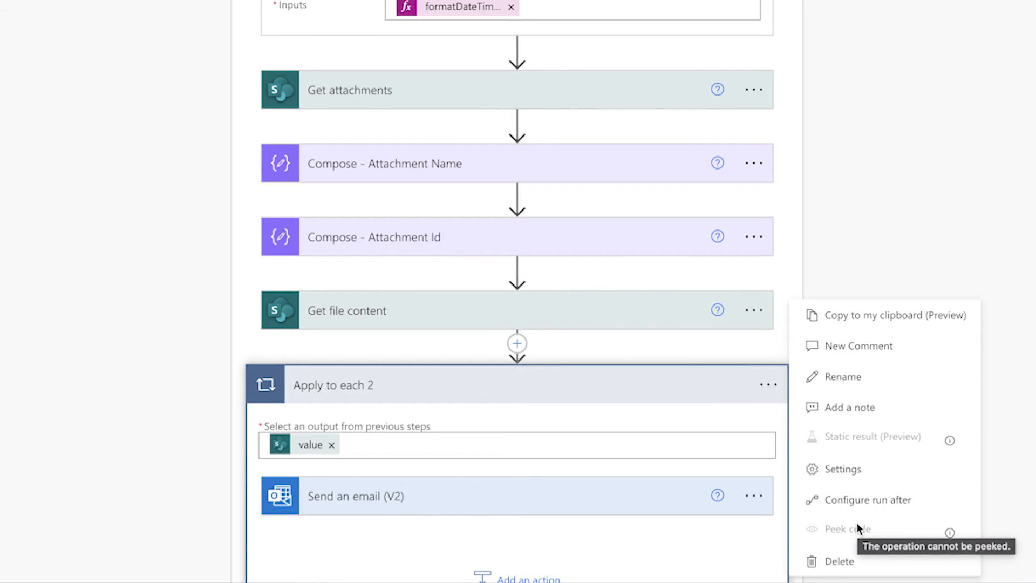
{"action": "left_click", "coordinate": [851, 560]}
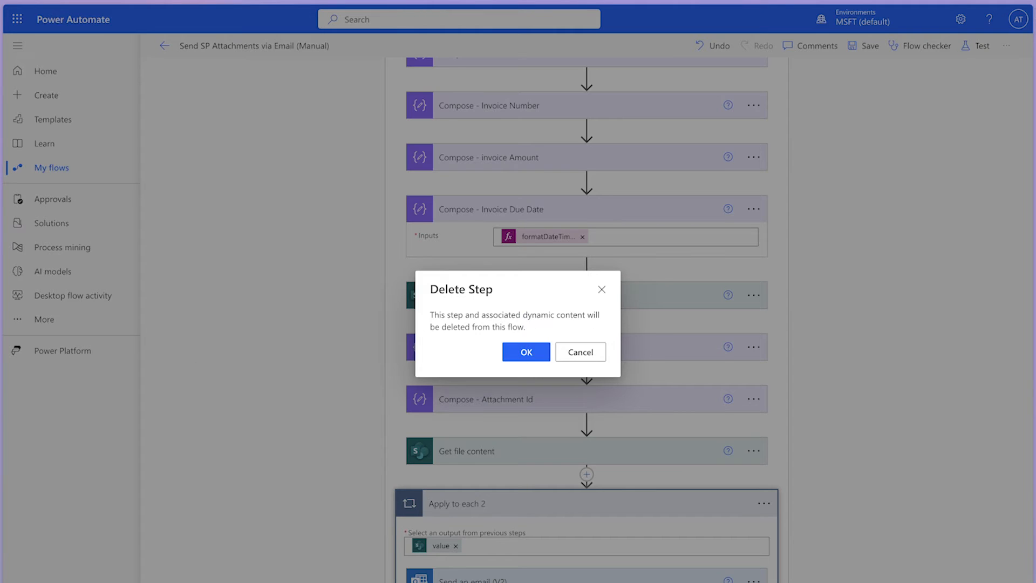
{"action": "key", "text": "Return"}
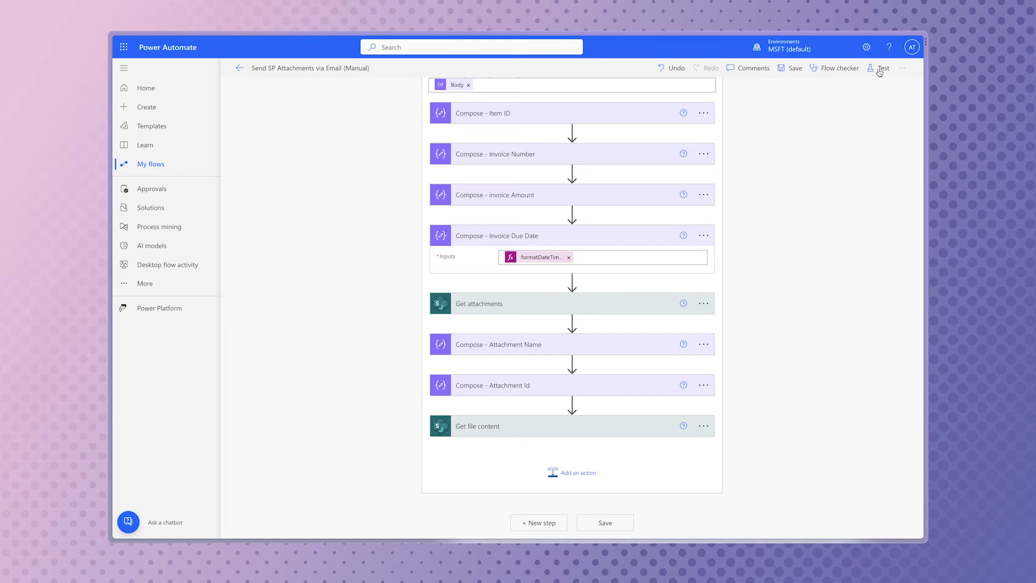
Save and test the flow manually, and expand the Apply to each loop in that run
{"action": "left_click", "coordinate": [975, 45]}
{"action": "left_click", "coordinate": [777, 92]}
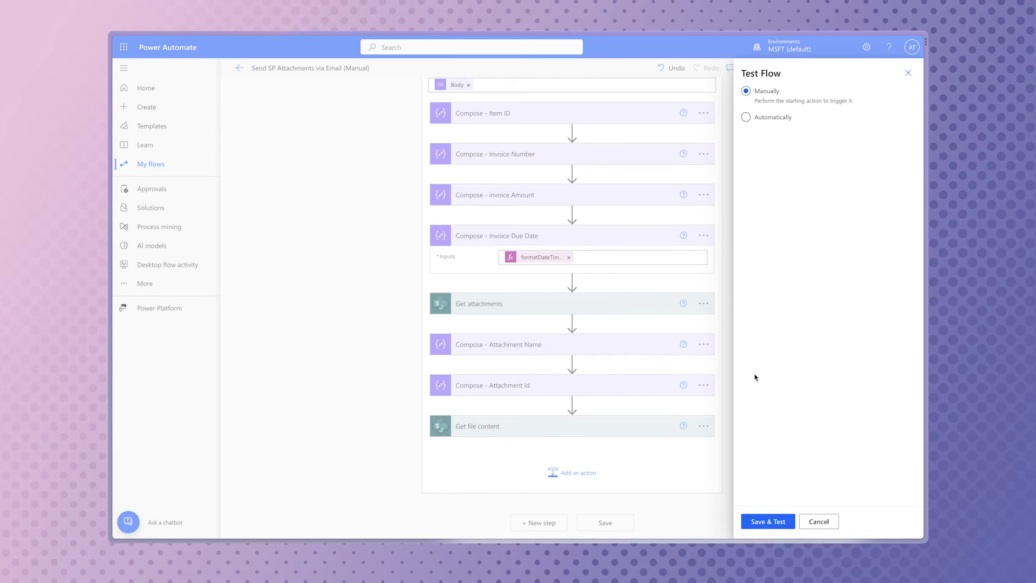
{"action": "left_click", "coordinate": [785, 521]}
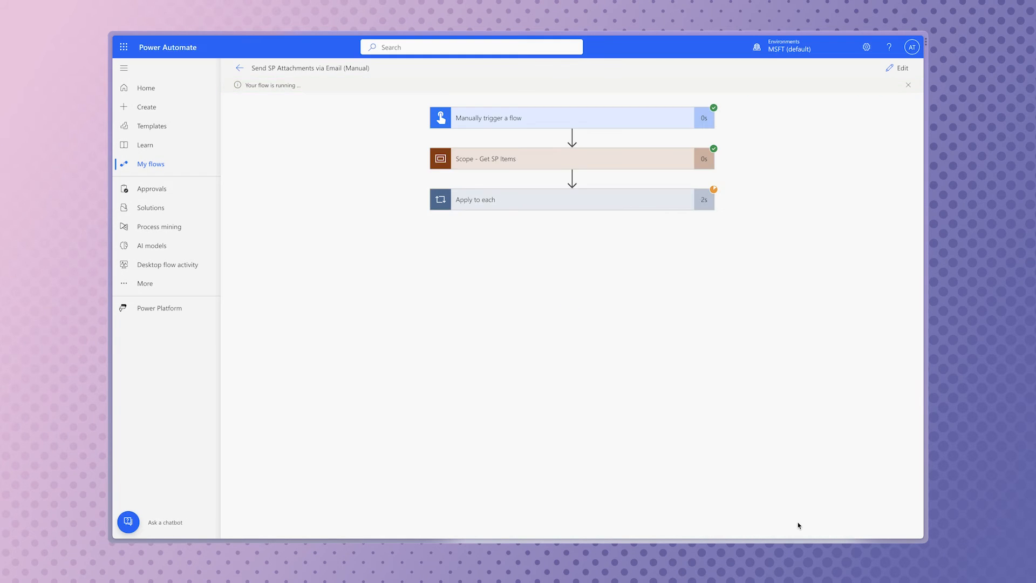
{"action": "left_click", "coordinate": [626, 208]}
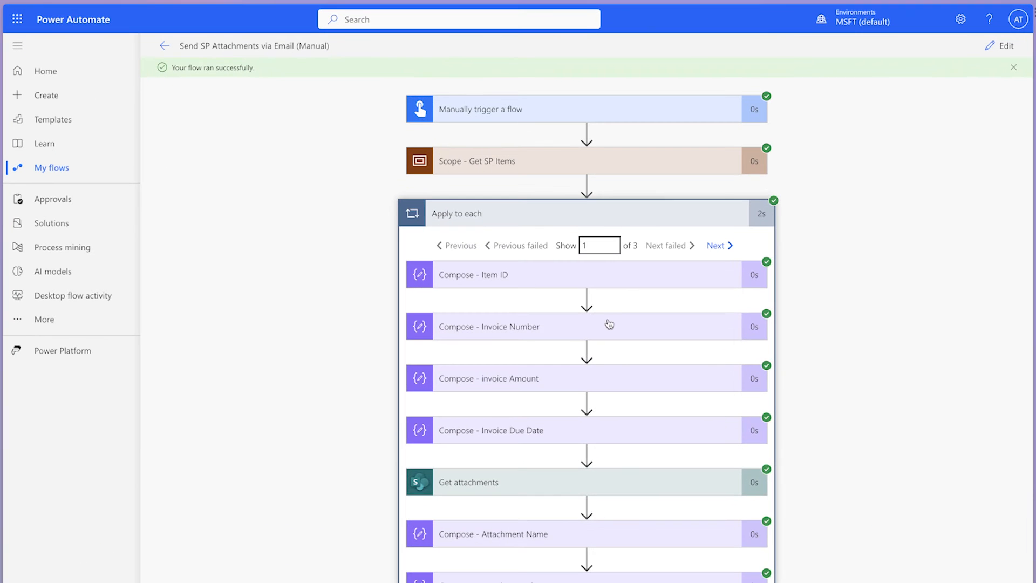
Check the run outputs of Compose - Invoice Number, Compose - invoice Amount and Compose - Invoice Due Date
{"action": "left_click", "coordinate": [610, 324]}
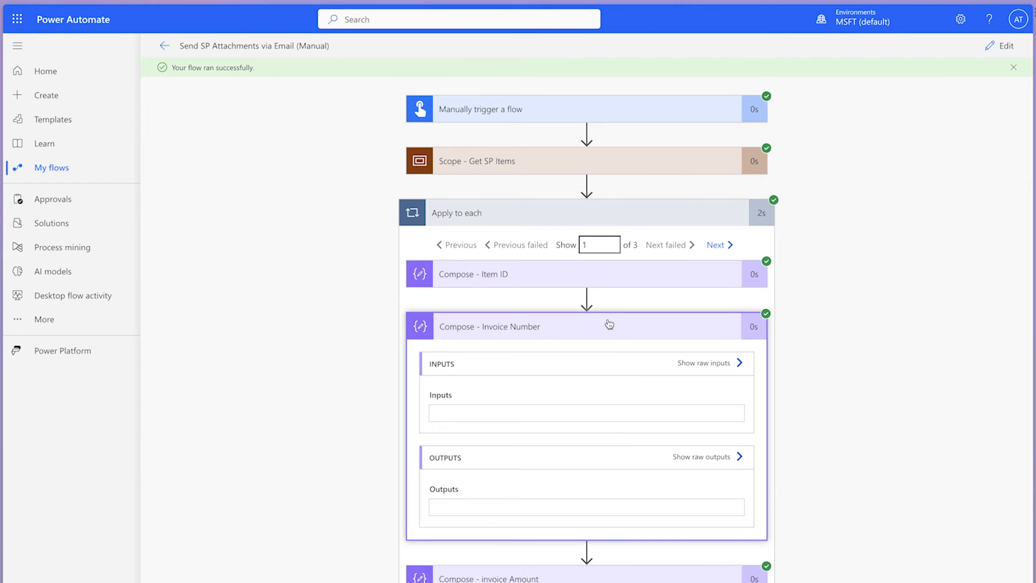
{"action": "left_click", "coordinate": [609, 325]}
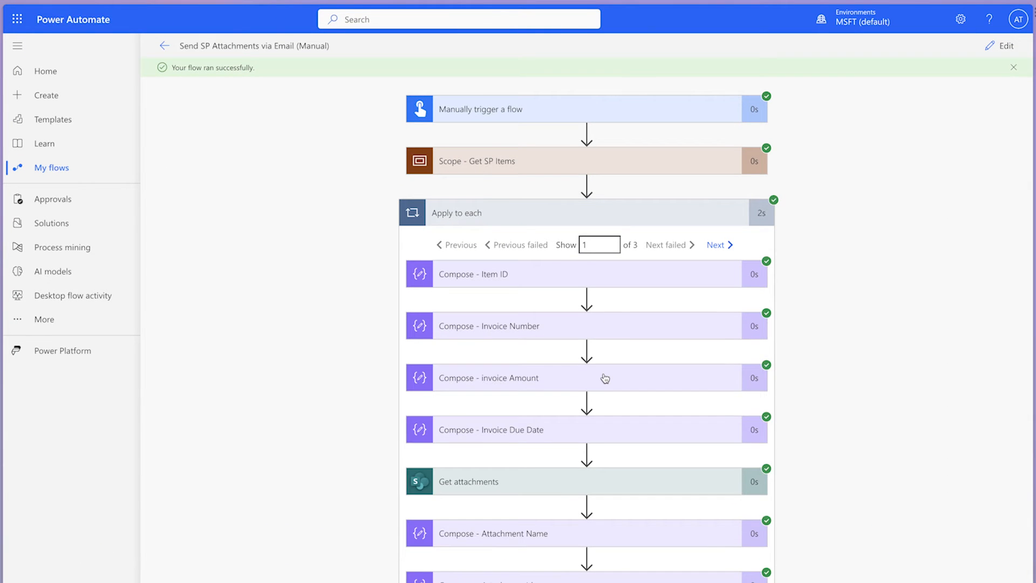
{"action": "left_click", "coordinate": [605, 378]}
{"action": "left_click", "coordinate": [604, 379]}
{"action": "left_click", "coordinate": [603, 429]}
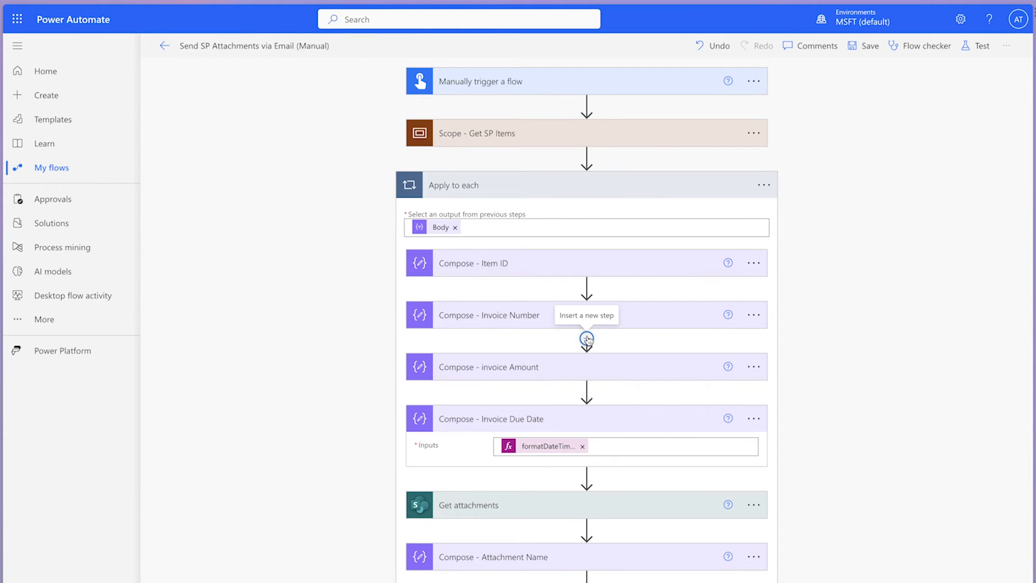
Insert a Scope action after Compose - Item ID and rename it Scope - Item Details
{"action": "left_click", "coordinate": [587, 287]}
{"action": "left_click", "coordinate": [590, 305]}
{"action": "type", "text": "scope"}
{"action": "left_click", "coordinate": [754, 316]}
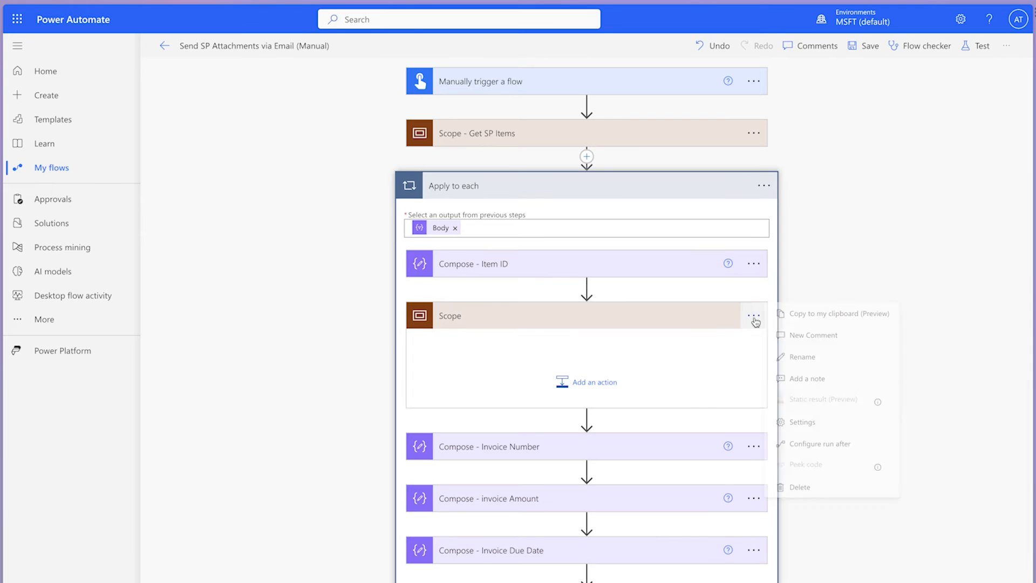
{"action": "left_click", "coordinate": [802, 356]}
{"action": "type", "text": "- Item Details"}
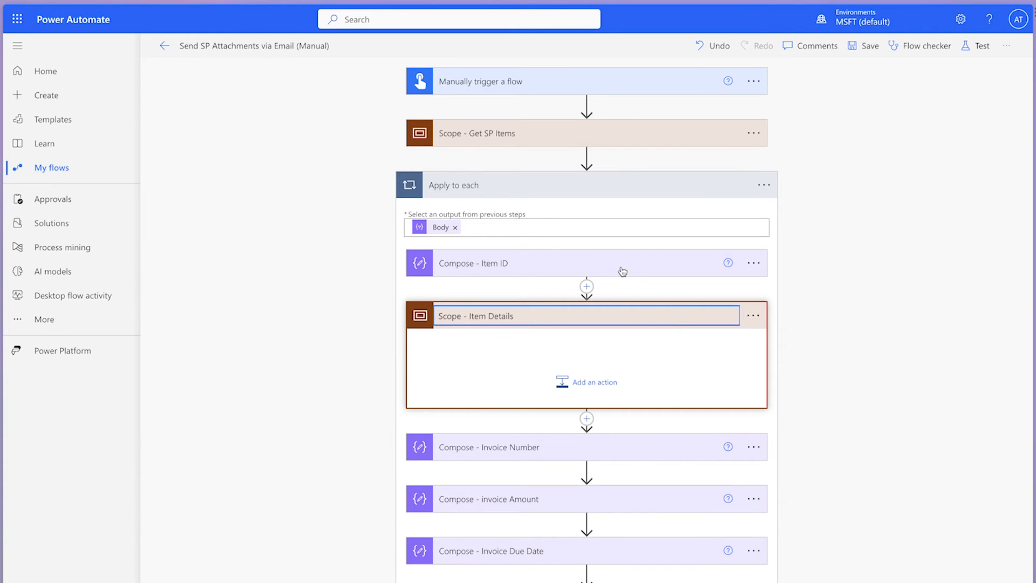
Move the Item ID, Invoice Number, invoice Amount and Invoice Due Date Compose actions into Scope - Item Details and collapse the scope
{"action": "left_click_drag", "start_coordinate": [623, 271], "coordinate": [605, 352]}
{"action": "left_click_drag", "start_coordinate": [605, 430], "coordinate": [598, 356]}
{"action": "left_click_drag", "start_coordinate": [610, 487], "coordinate": [603, 451]}
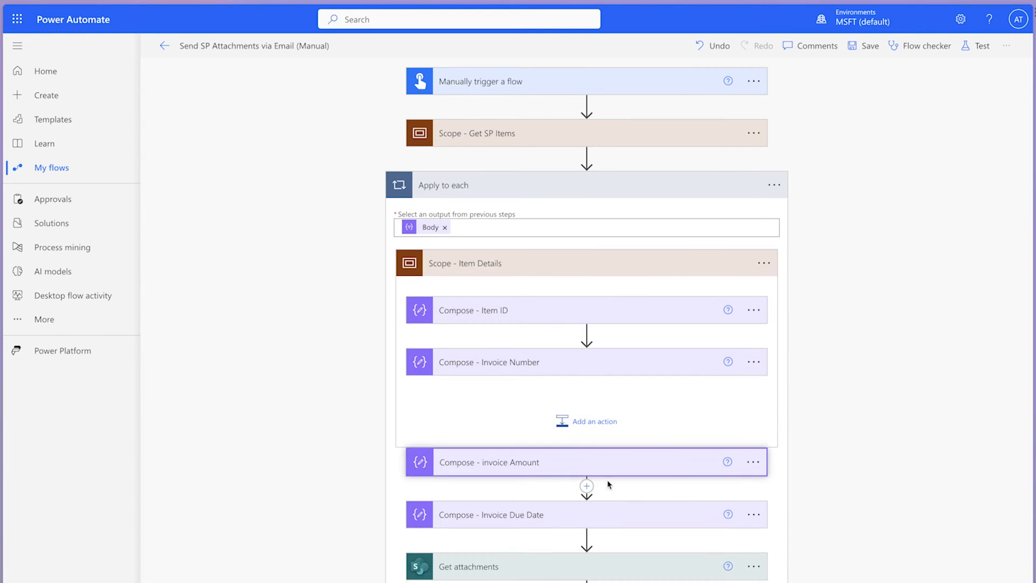
{"action": "left_click_drag", "start_coordinate": [604, 537], "coordinate": [604, 456]}
{"action": "left_click", "coordinate": [548, 270]}
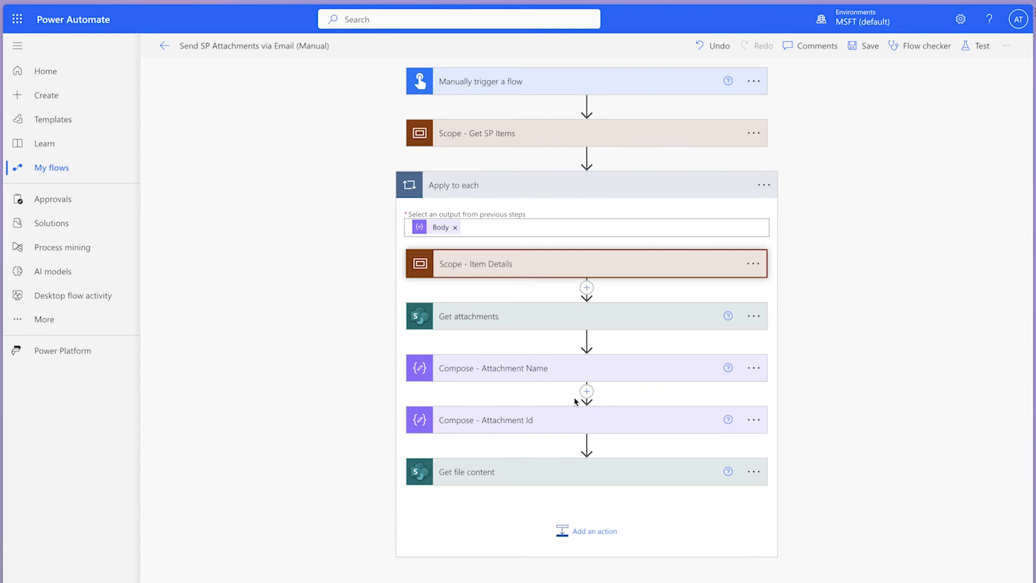
Insert a Scope action after Scope - Item Details and rename it Scope - Get Attachment
{"action": "left_click", "coordinate": [587, 286]}
{"action": "left_click", "coordinate": [576, 304]}
{"action": "type", "text": "s"}
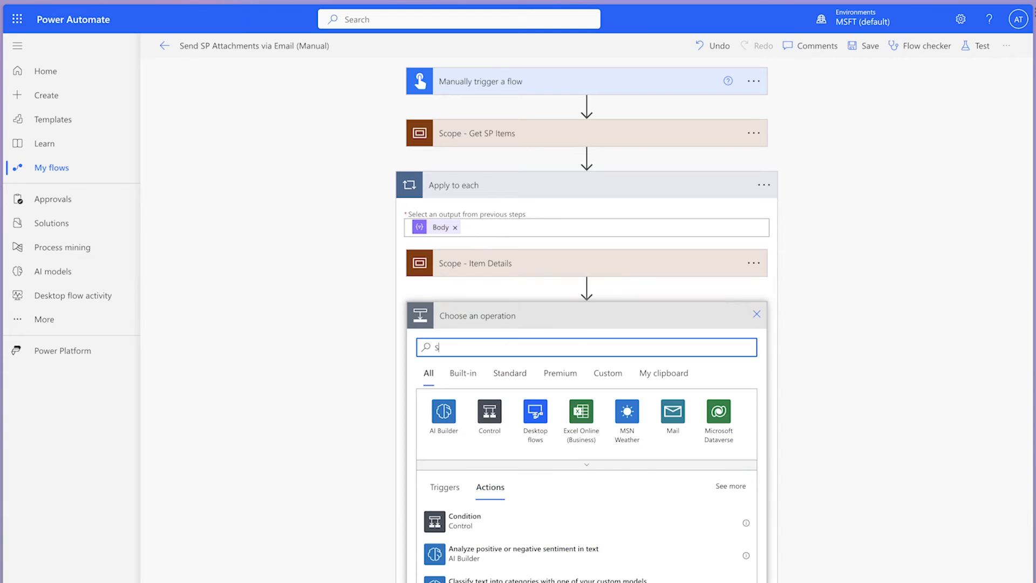
{"action": "type", "text": "cope"}
{"action": "left_click", "coordinate": [475, 520]}
{"action": "left_click", "coordinate": [753, 315]}
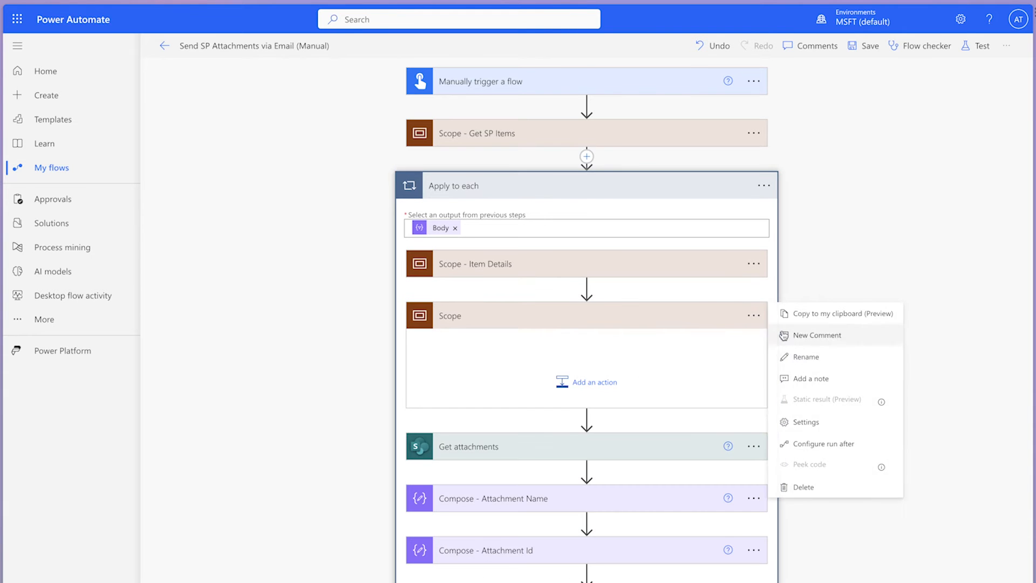
{"action": "left_click", "coordinate": [799, 355]}
{"action": "left_click", "coordinate": [684, 317]}
{"action": "type", "text": "- Get Attachment"}
Move Get attachments, Compose - Attachment Name, Compose - Attachment Id and Get file content into Scope - Get Attachment and collapse the scope
{"action": "left_click_drag", "start_coordinate": [646, 446], "coordinate": [640, 354]}
{"action": "left_click_drag", "start_coordinate": [614, 488], "coordinate": [615, 418]}
{"action": "left_click_drag", "start_coordinate": [613, 529], "coordinate": [614, 451]}
{"action": "left_click_drag", "start_coordinate": [620, 569], "coordinate": [615, 505]}
{"action": "left_click", "coordinate": [605, 317]}
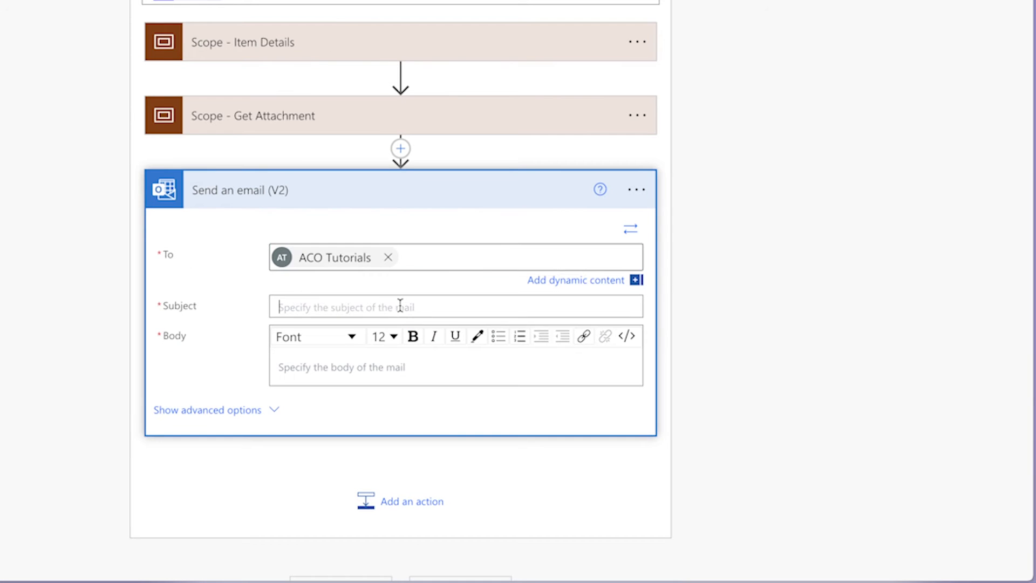
Set the email subject to "Invoice:" followed by the Outputs of Compose - Invoice Number
{"action": "left_click", "coordinate": [585, 418]}
{"action": "type", "text": "Invoice:"}
{"action": "left_click", "coordinate": [831, 510]}
{"action": "type", "text": "output"}
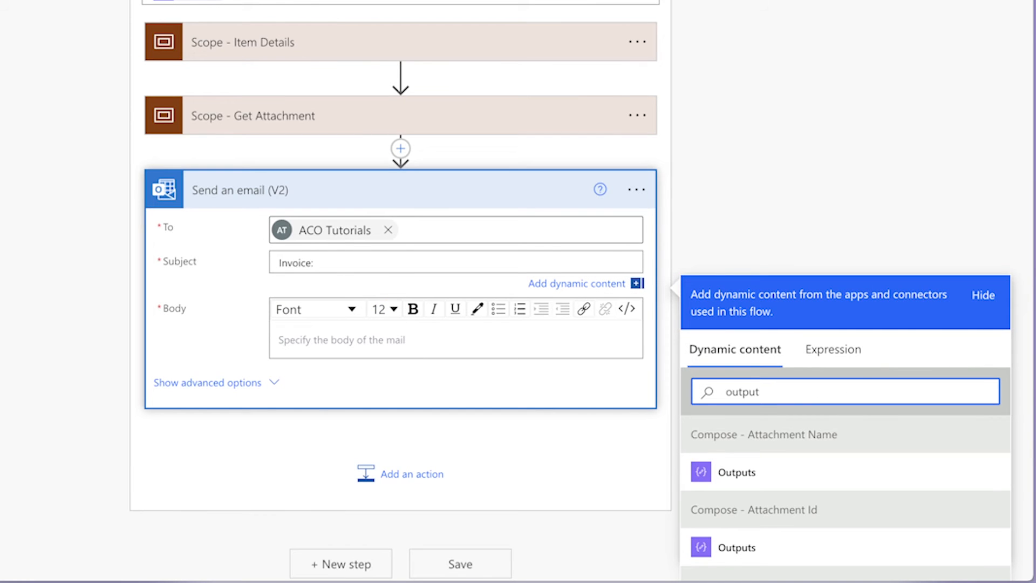
{"action": "scroll", "coordinate": [826, 435], "scroll_direction": "down", "scroll_amount": 5}
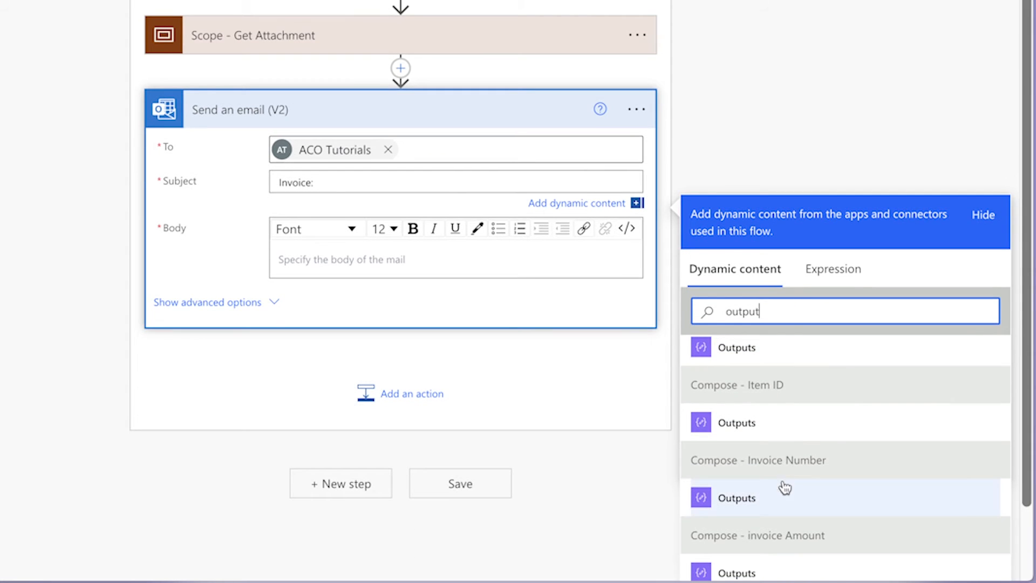
{"action": "left_click", "coordinate": [781, 489]}
Start the email body with "Invoice Amount:" followed by the Outputs of Compose - invoice Amount
{"action": "left_click", "coordinate": [280, 262]}
{"action": "type", "text": "Invoice Amount:"}
{"action": "left_click", "coordinate": [844, 399]}
{"action": "type", "text": "output"}
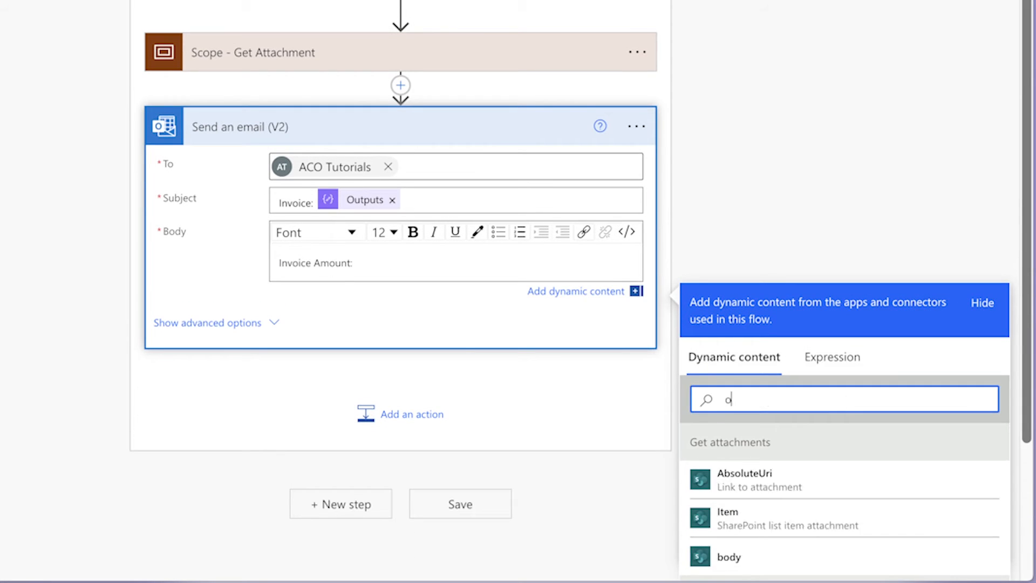
{"action": "scroll", "coordinate": [871, 445], "scroll_direction": "down", "scroll_amount": 5}
{"action": "scroll", "coordinate": [870, 445], "scroll_direction": "down", "scroll_amount": 5}
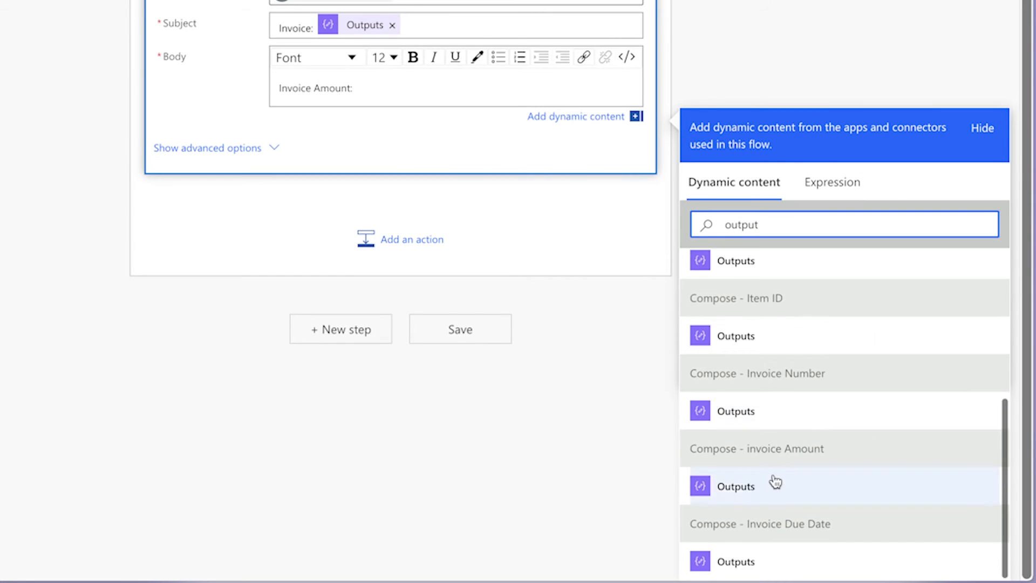
{"action": "left_click", "coordinate": [775, 481]}
Add a second body line reading "Invoice Due:" followed by the Outputs of Compose - Invoice Due Date
{"action": "key", "text": "Return"}
{"action": "type", "text": "Invoice Due:"}
{"action": "scroll", "coordinate": [814, 561], "scroll_direction": "down", "scroll_amount": 1}
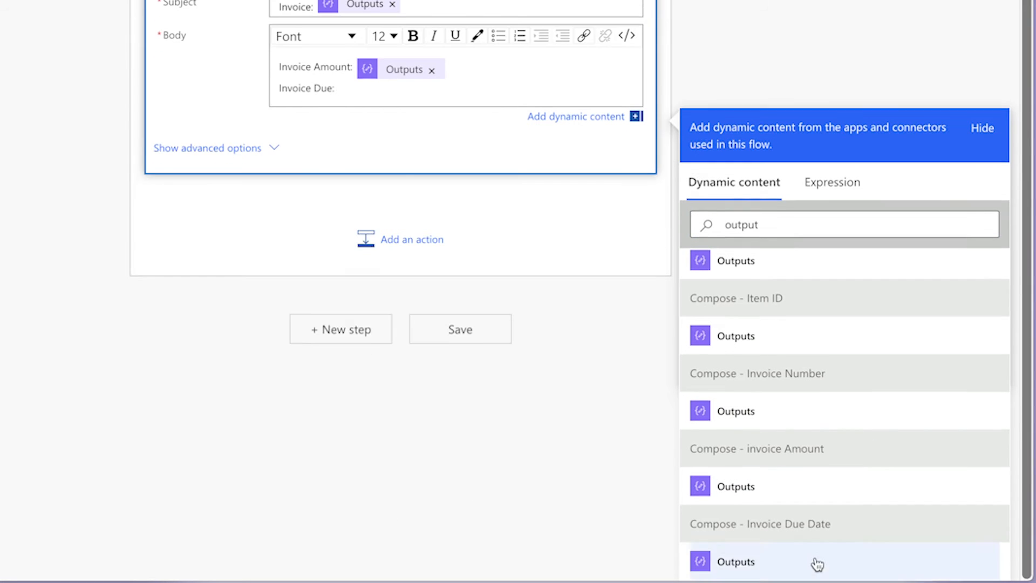
{"action": "left_click", "coordinate": [815, 562]}
Show the email's advanced options and set the attachment name to the Outputs of Compose - Attachment Name
{"action": "left_click", "coordinate": [244, 155]}
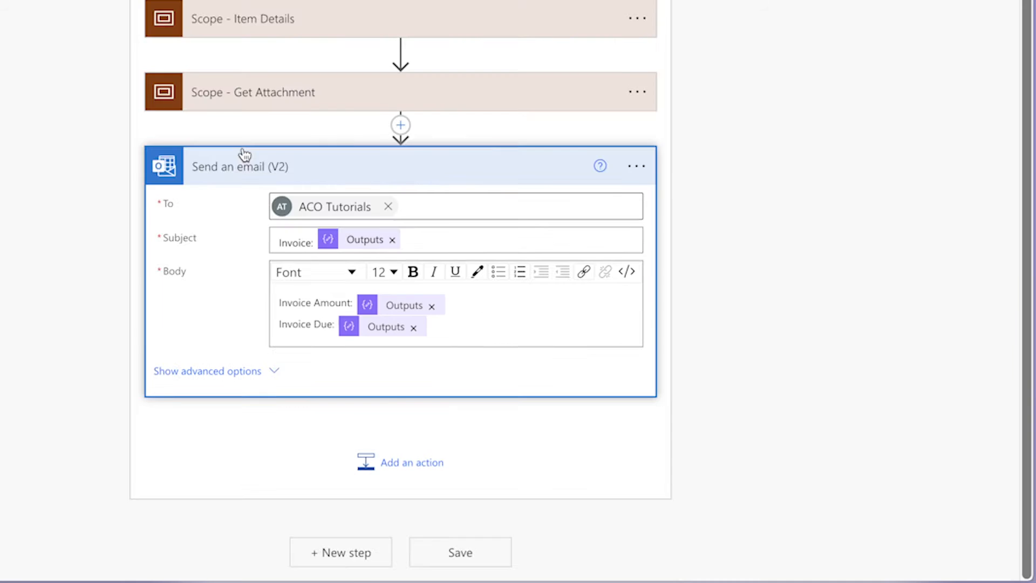
{"action": "left_click", "coordinate": [311, 258]}
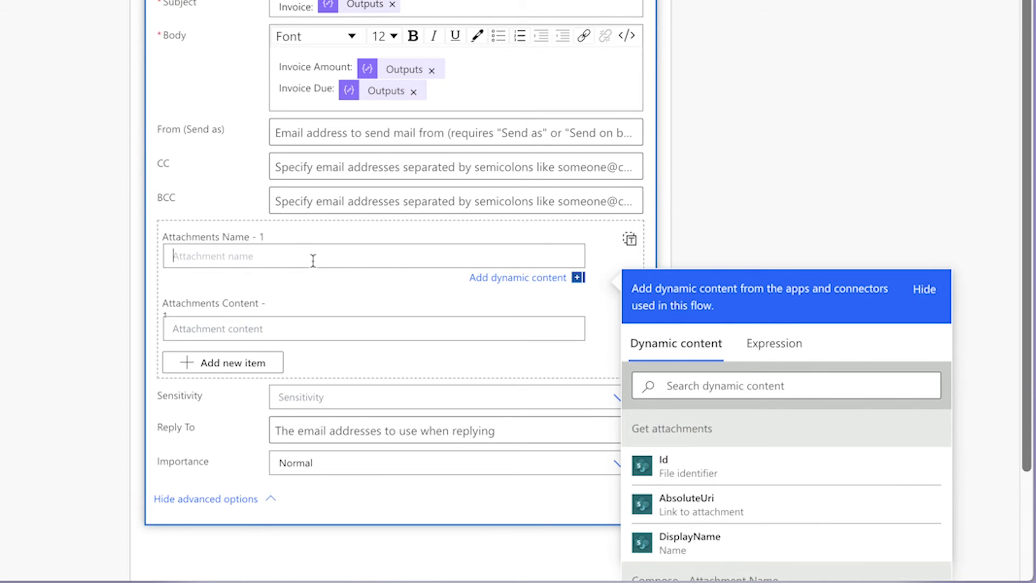
{"action": "left_click", "coordinate": [681, 381]}
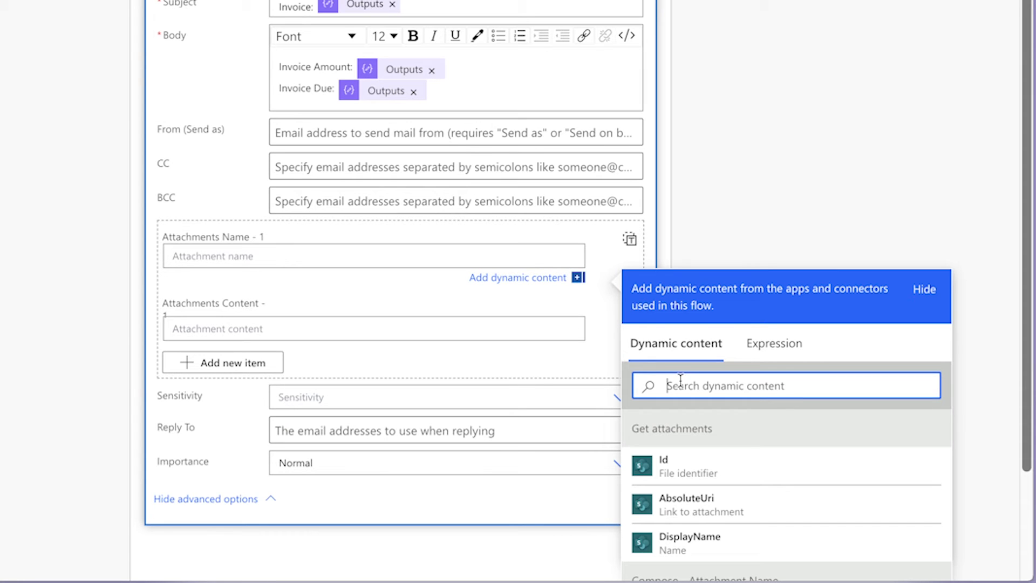
{"action": "type", "text": "output"}
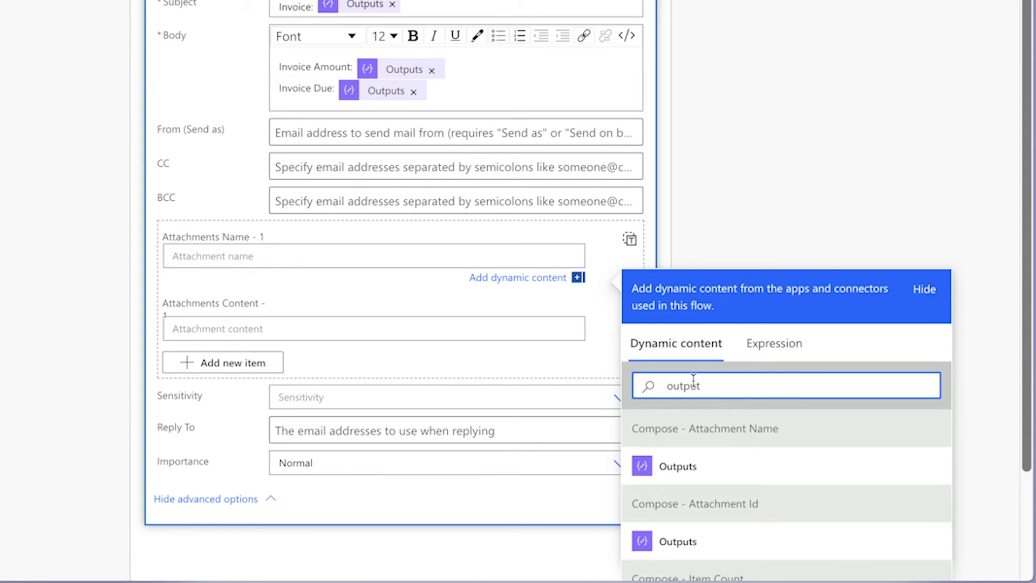
{"action": "left_click", "coordinate": [728, 468]}
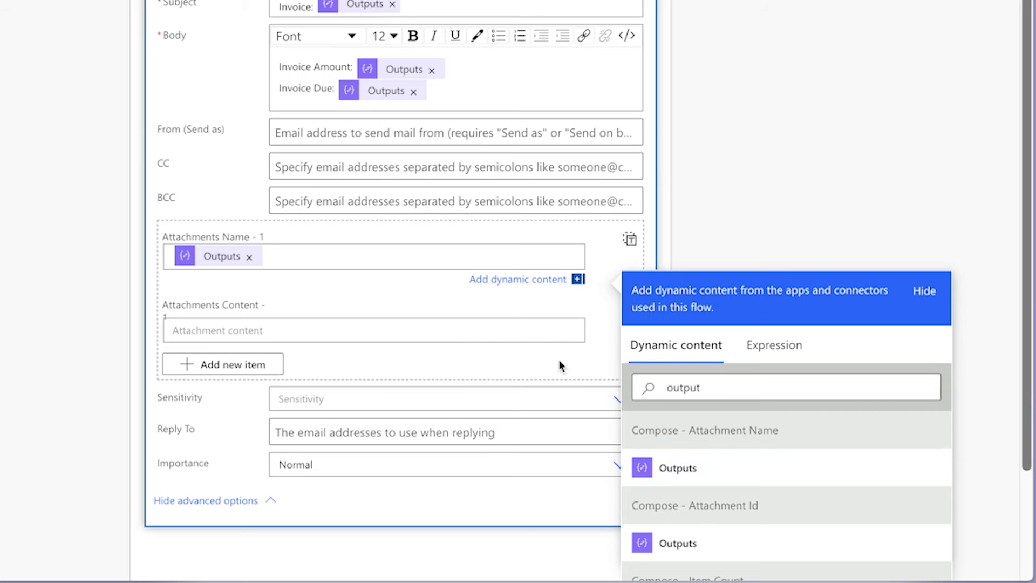
Set the email's attachment content to the File Content from Get file content
{"action": "left_click", "coordinate": [442, 335]}
{"action": "type", "text": "file con"}
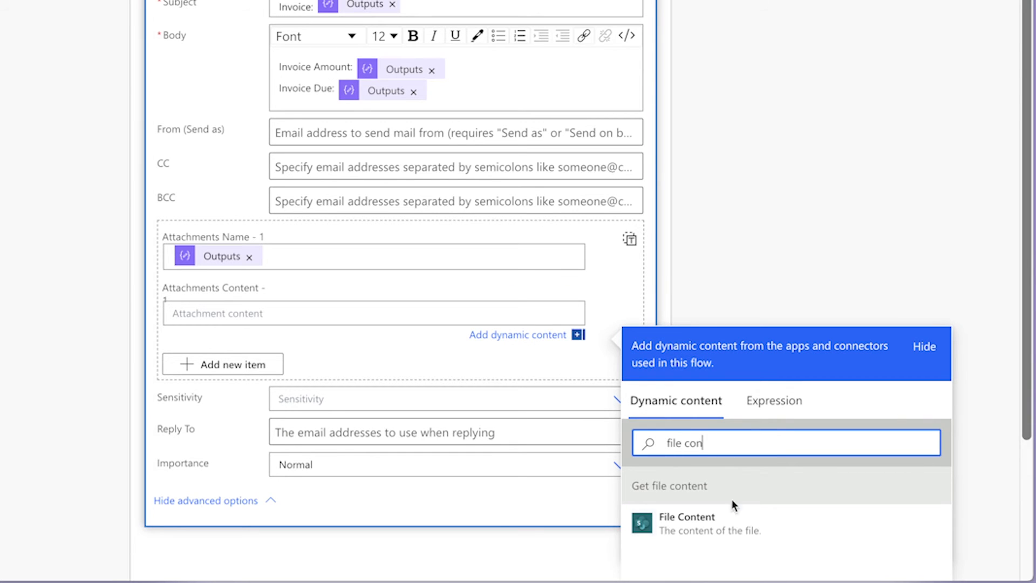
{"action": "left_click", "coordinate": [732, 522]}
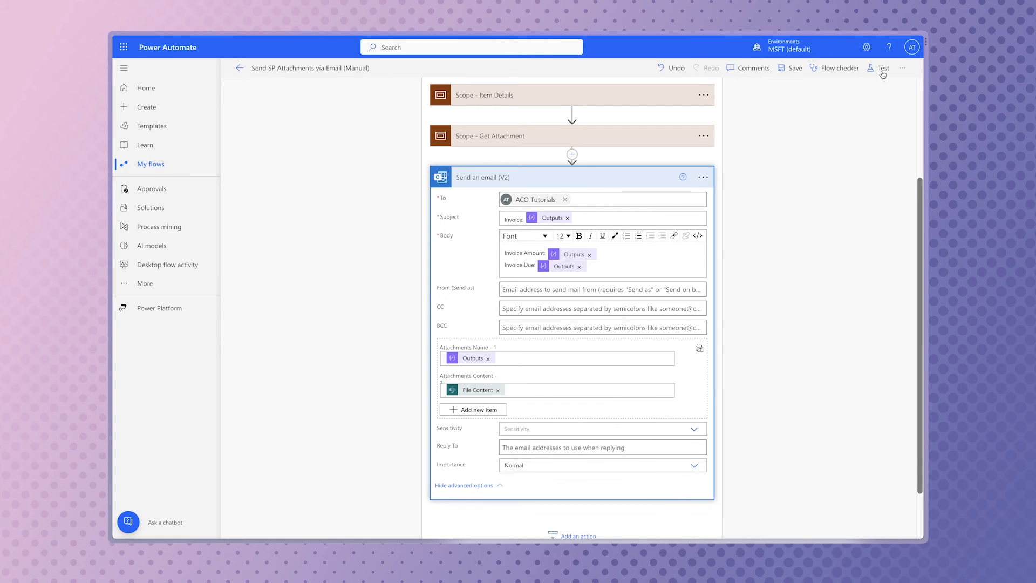
Save the flow, run it as a manual test and expand the Apply to each loop in that run
{"action": "left_click", "coordinate": [883, 69]}
{"action": "left_click", "coordinate": [776, 522]}
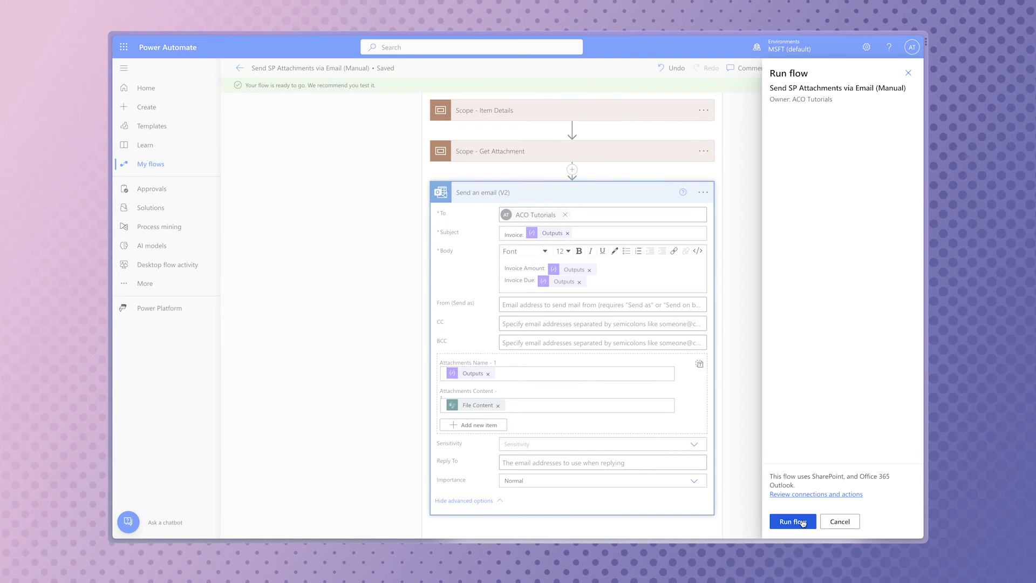
{"action": "left_click", "coordinate": [792, 521]}
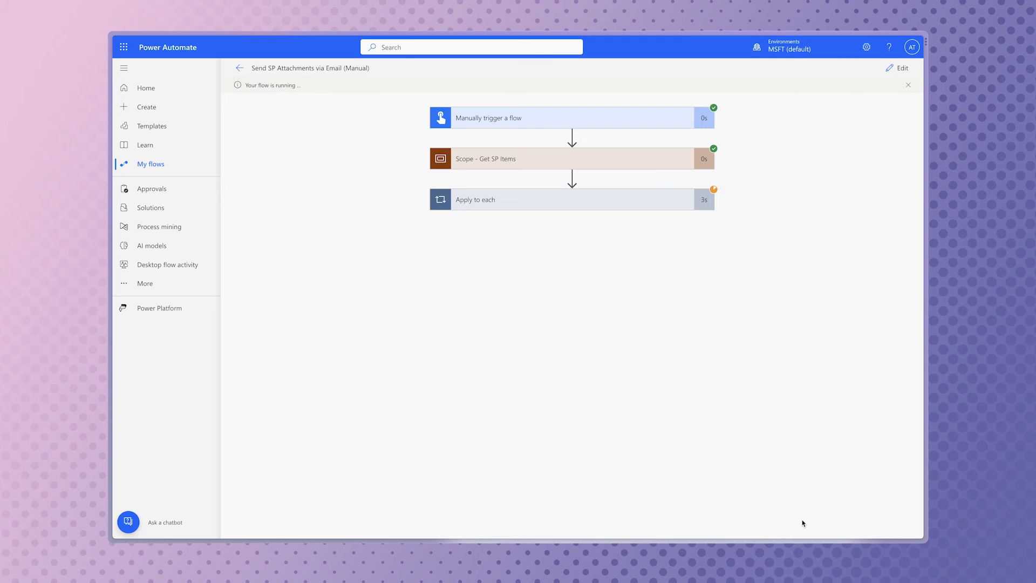
{"action": "left_click", "coordinate": [638, 206]}
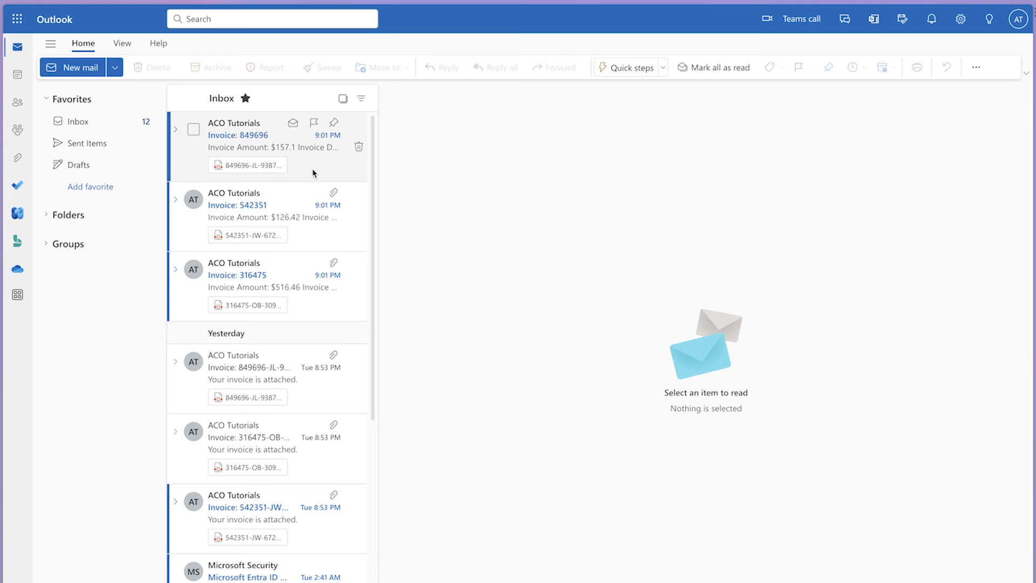
Switch to Outlook and check the invoice amount, due date and PDF attachment in the three new invoice emails
{"action": "left_click", "coordinate": [313, 173]}
{"action": "key", "text": "Down"}
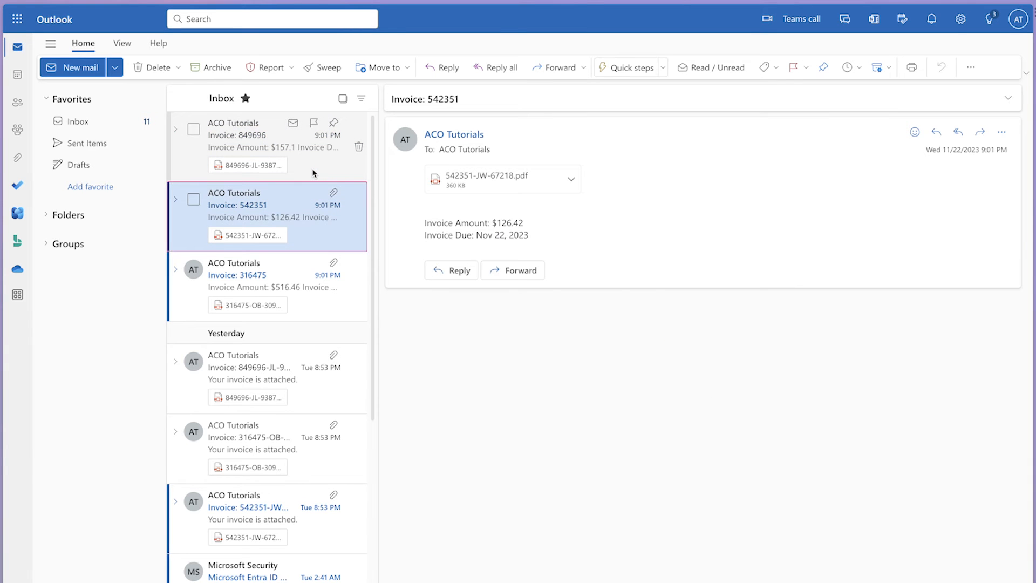
{"action": "key", "text": "Down"}
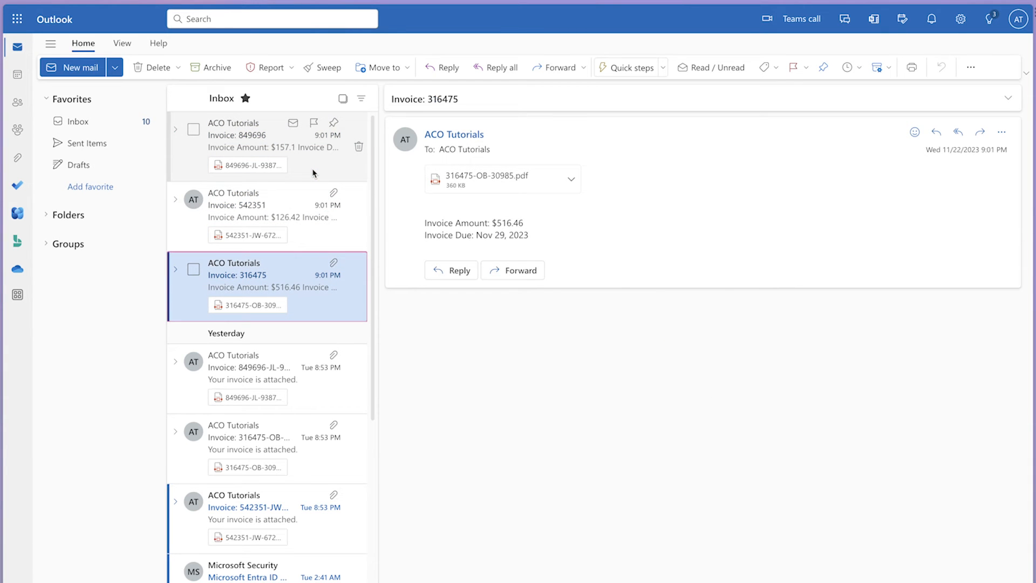
{"action": "left_click", "coordinate": [528, 182]}
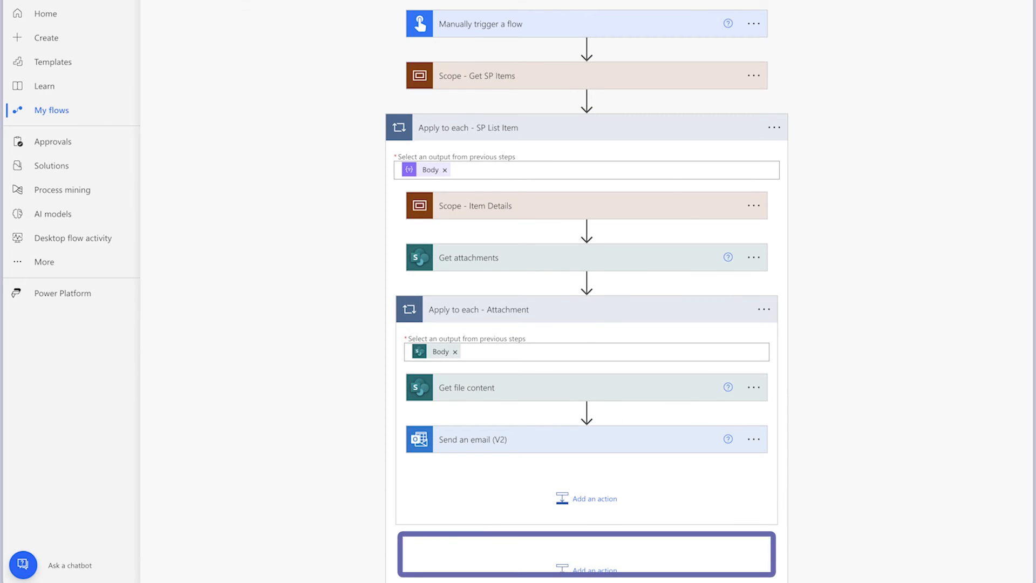
Insert an Initialize variable action after Scope - Get SP Items, renamed init varAttachments, for an array variable named varAttachments
{"action": "left_click", "coordinate": [587, 98]}
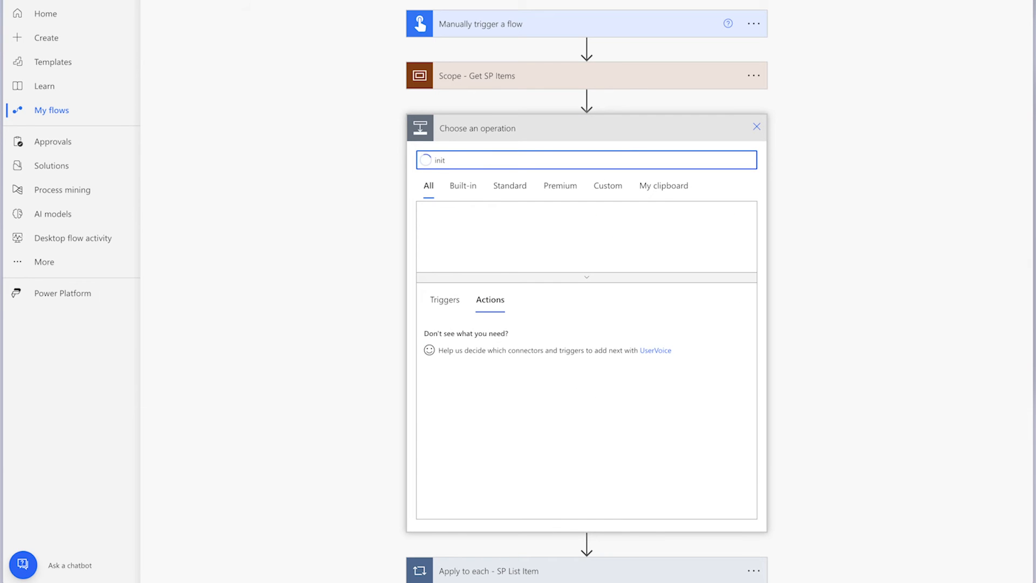
{"action": "left_click", "coordinate": [639, 363]}
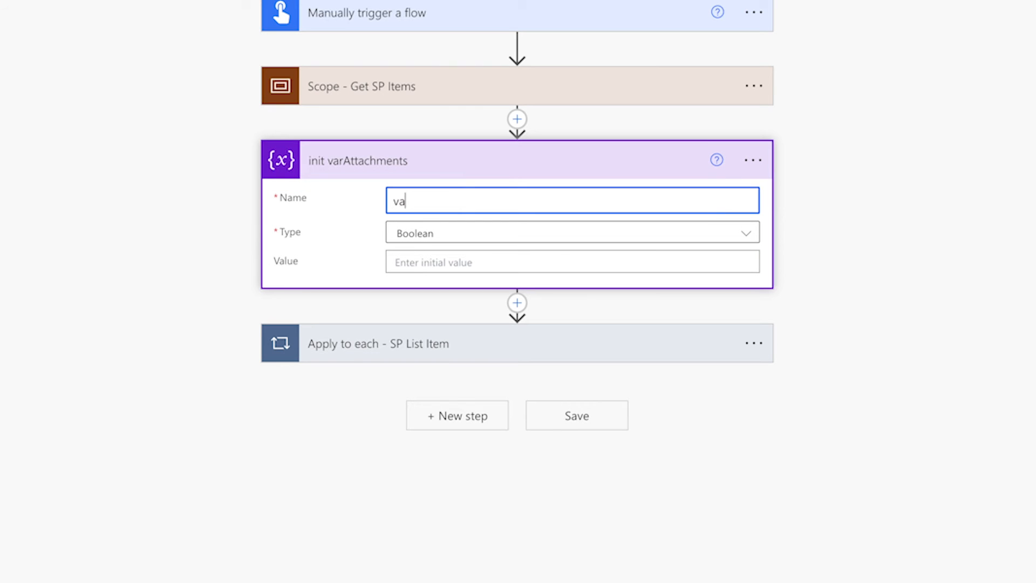
{"action": "type", "text": "ttachments"}
{"action": "left_click", "coordinate": [672, 236]}
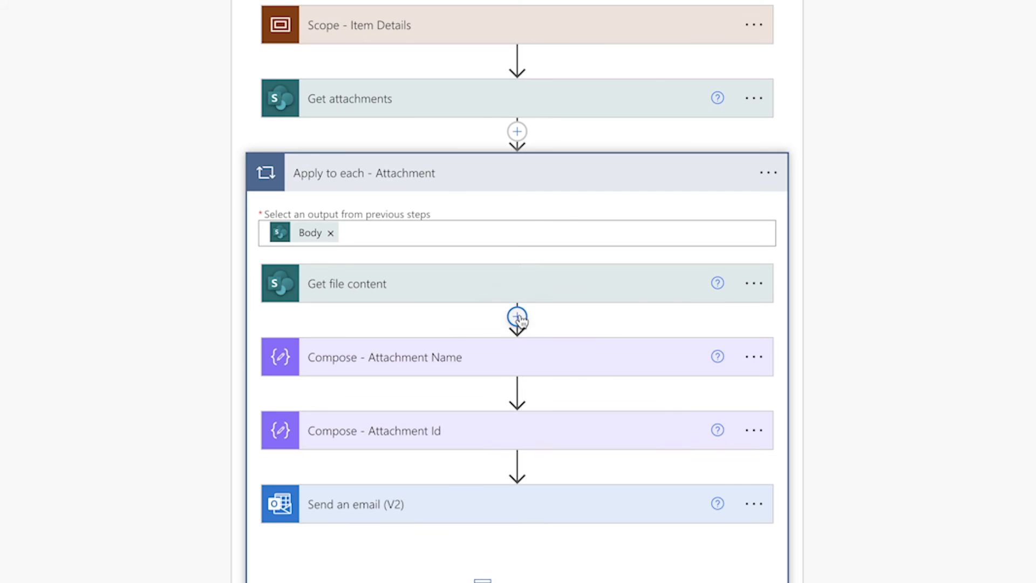
Insert an Append to array variable action after Get file content, append "- varAttachments" to its title and select the varAttachments variable
{"action": "left_click", "coordinate": [517, 317]}
{"action": "left_click", "coordinate": [521, 336]}
{"action": "type", "text": "append"}
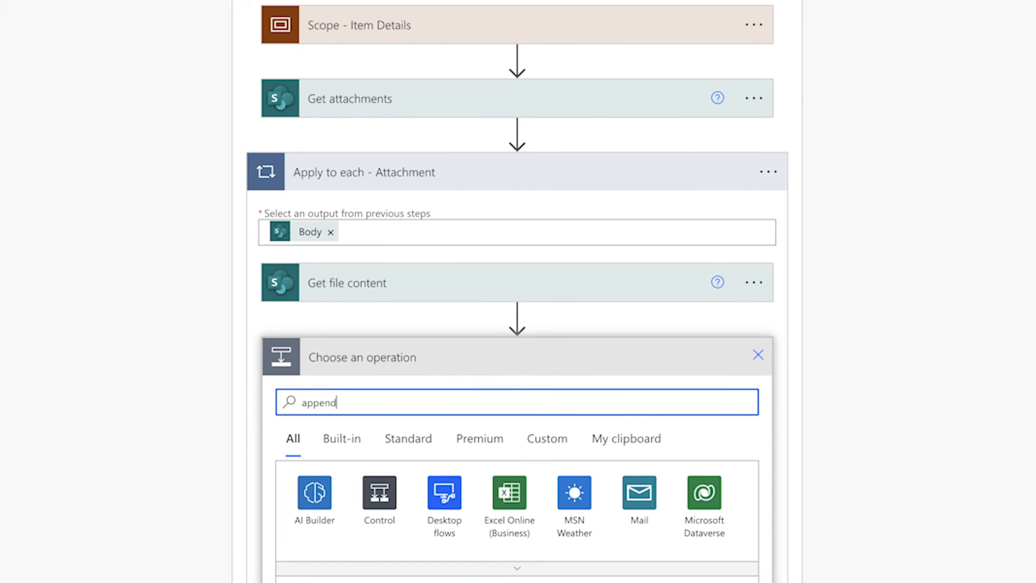
{"action": "scroll", "coordinate": [539, 331], "scroll_direction": "down", "scroll_amount": 4}
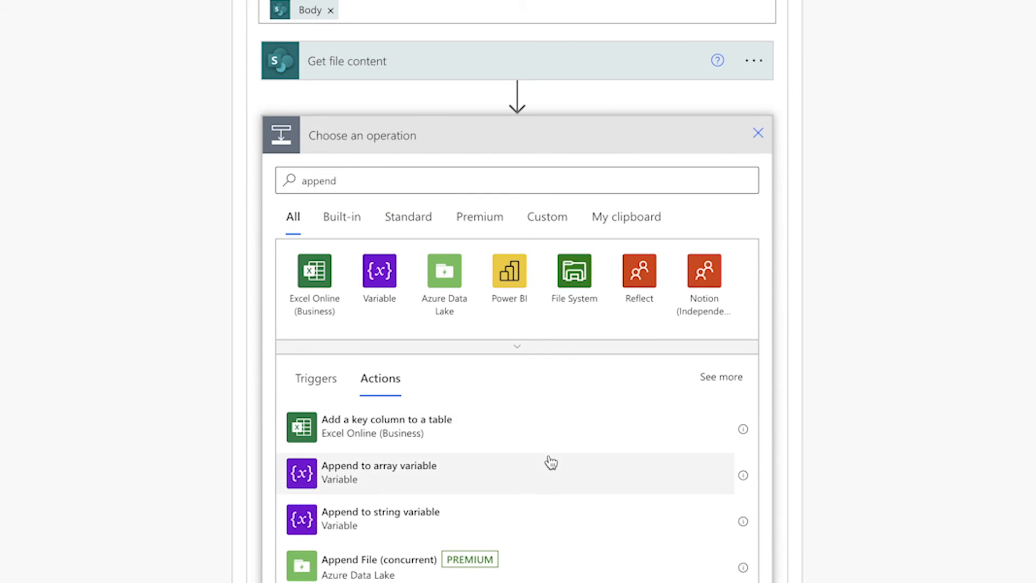
{"action": "left_click", "coordinate": [549, 458]}
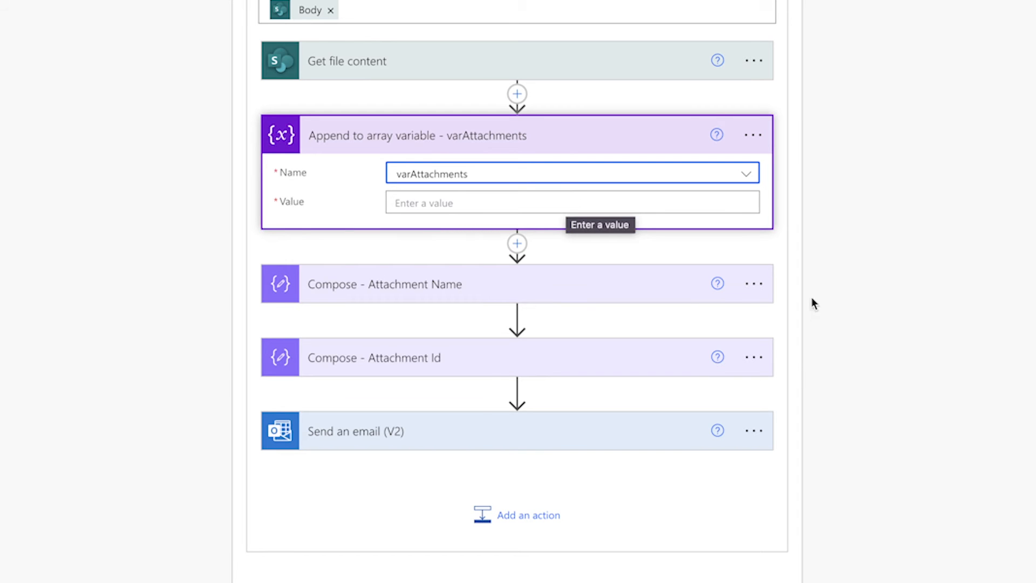
Copy the Name and ContentBytes attachment object from the code of Send an email (V2) and paste it as the varAttachments append value
{"action": "scroll", "coordinate": [812, 313], "scroll_direction": "down", "scroll_amount": 3}
{"action": "left_click", "coordinate": [753, 286]}
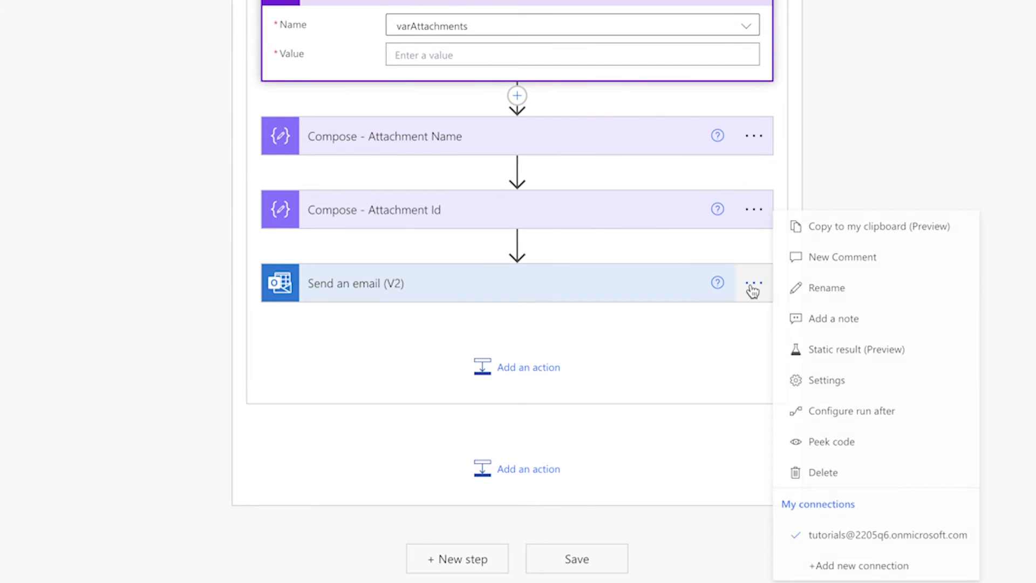
{"action": "left_click", "coordinate": [867, 441]}
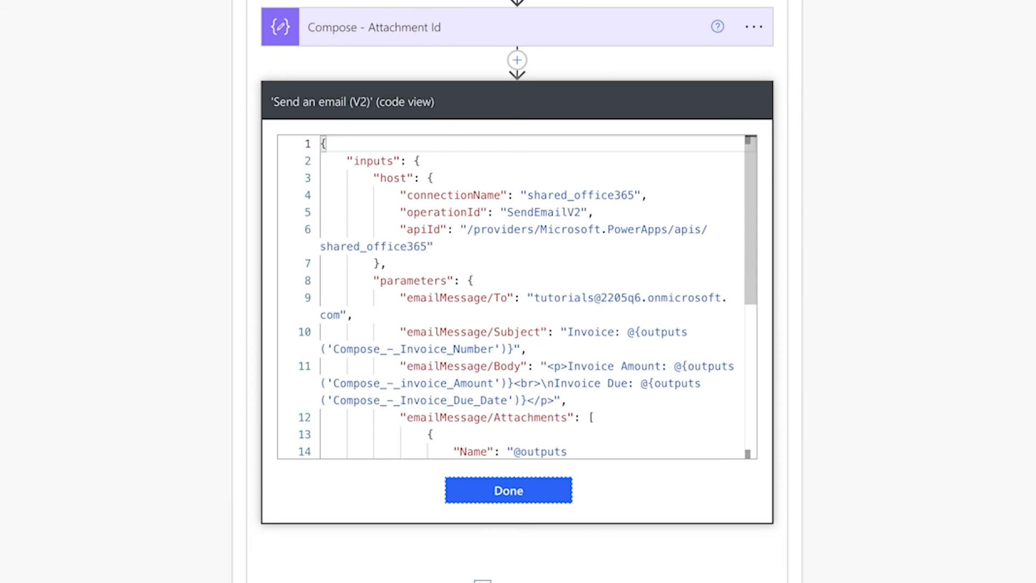
{"action": "scroll", "coordinate": [666, 382], "scroll_direction": "down", "scroll_amount": 4}
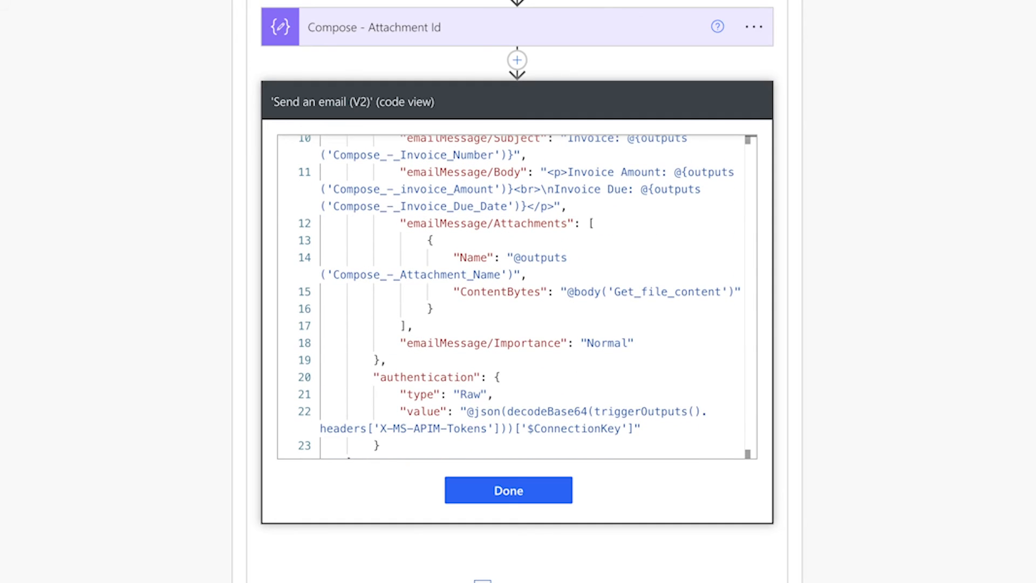
{"action": "left_click_drag", "start_coordinate": [426, 240], "coordinate": [433, 308]}
{"action": "key", "text": "super+c"}
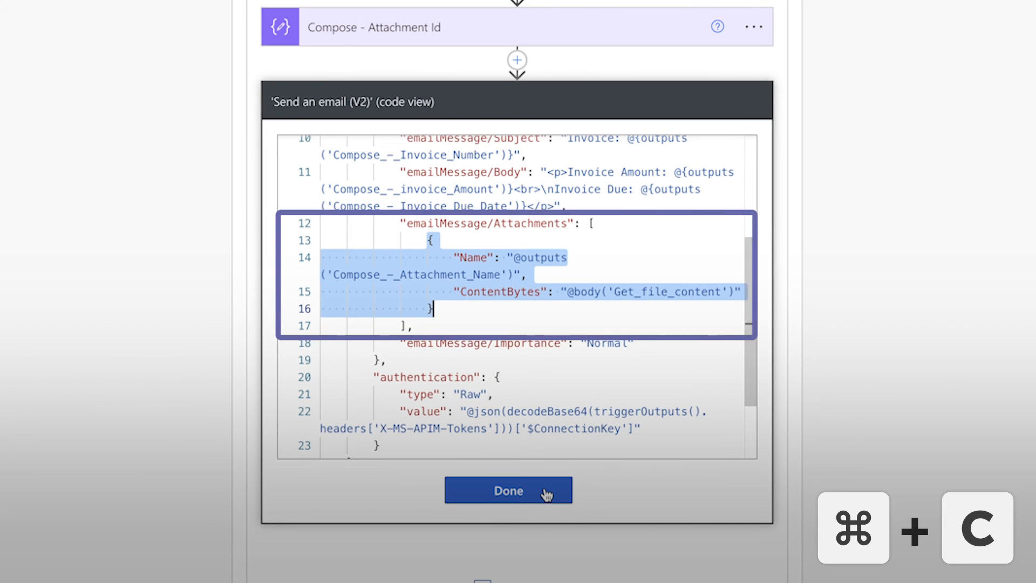
{"action": "left_click", "coordinate": [547, 494]}
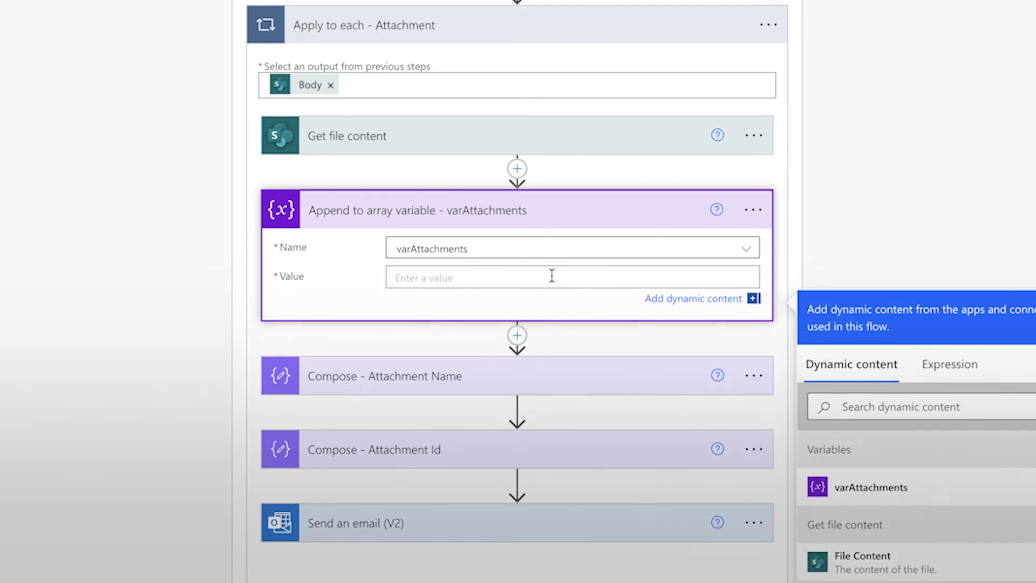
{"action": "left_click", "coordinate": [551, 277]}
{"action": "key", "text": "super+v"}
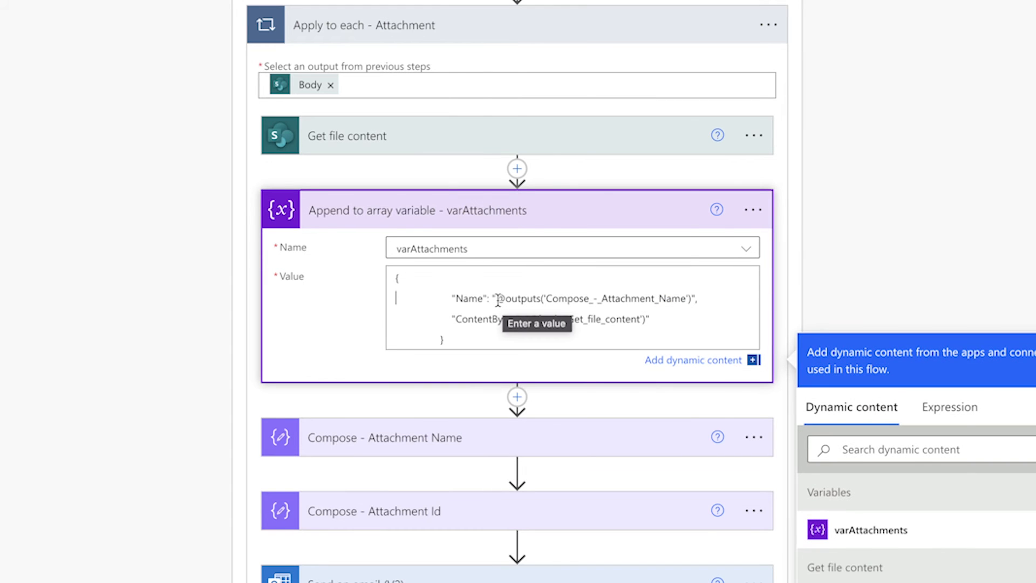
In the varAttachments append value, replace the Name expression with DisplayName from Get attachments and the ContentBytes expression with File Content
{"action": "left_click_drag", "start_coordinate": [497, 300], "coordinate": [690, 303]}
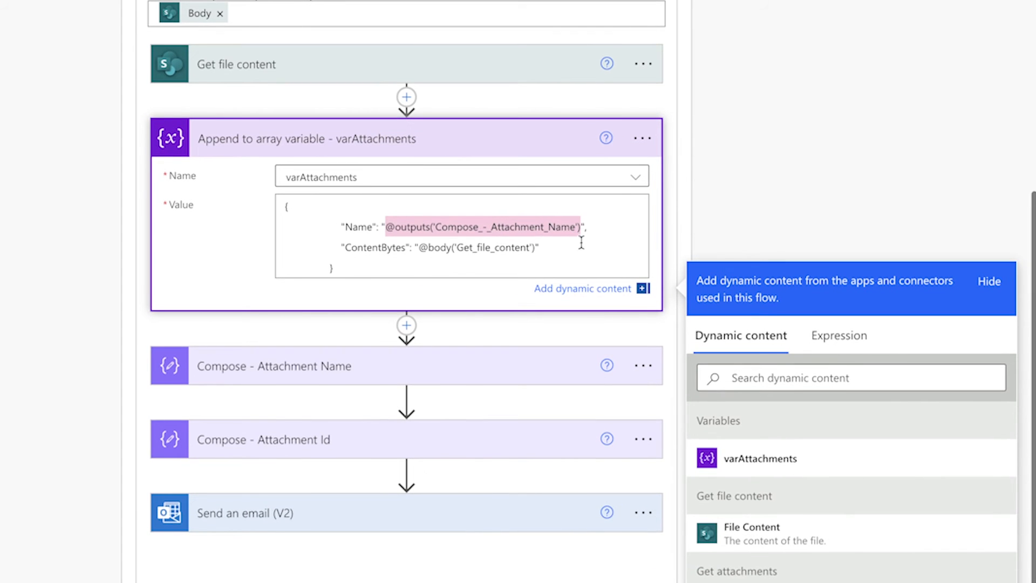
{"action": "scroll", "coordinate": [790, 426], "scroll_direction": "down", "scroll_amount": 5}
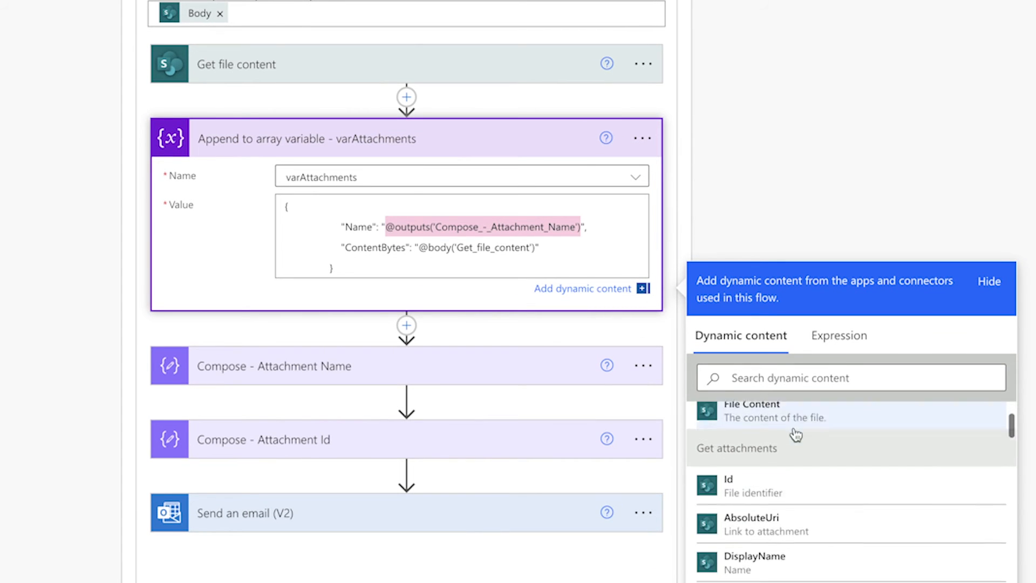
{"action": "left_click", "coordinate": [793, 489]}
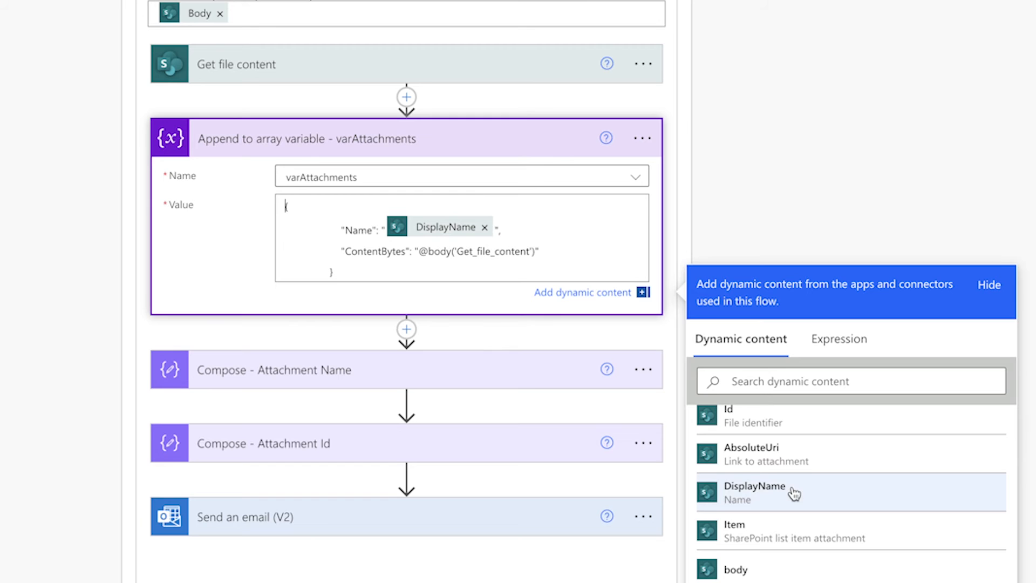
{"action": "left_click_drag", "start_coordinate": [418, 250], "coordinate": [534, 250]}
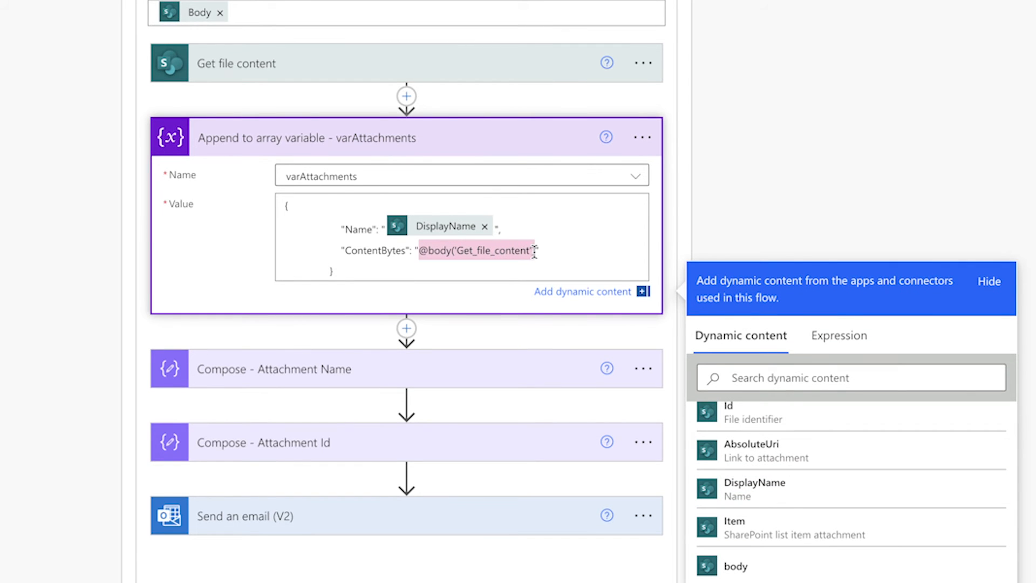
{"action": "scroll", "coordinate": [789, 470], "scroll_direction": "up", "scroll_amount": 5}
{"action": "left_click", "coordinate": [784, 528]}
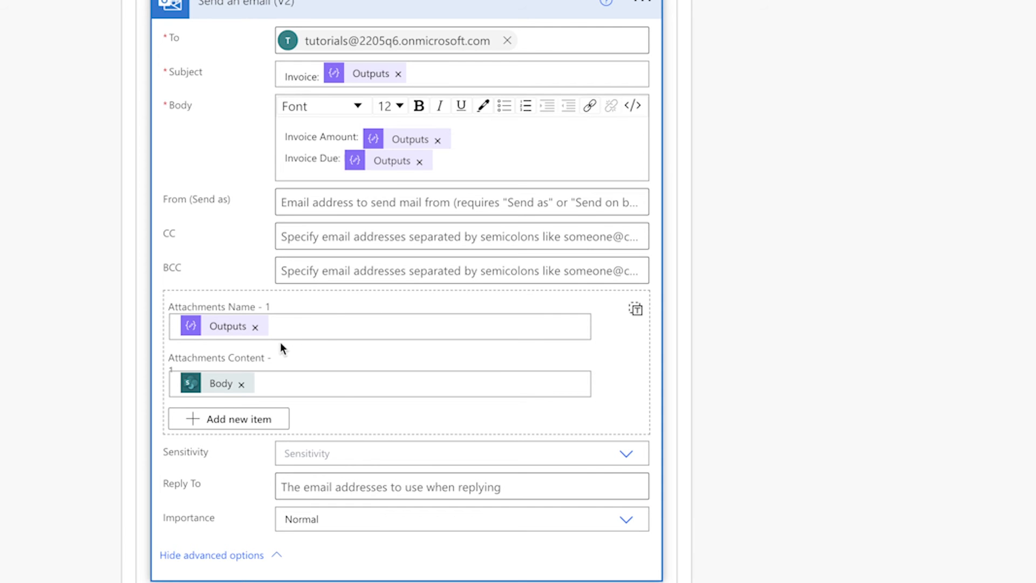
Replace the individual attachment fields of Send an email (V2) with the varAttachments array, and move the action below the Apply to each - Attachment loop
{"action": "left_click", "coordinate": [256, 328]}
{"action": "left_click", "coordinate": [241, 399]}
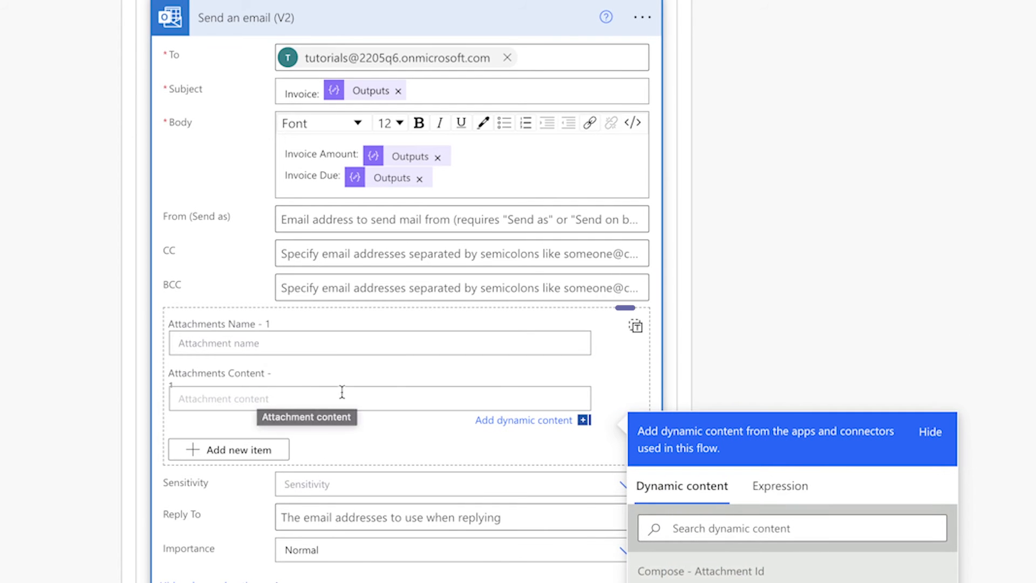
{"action": "left_click", "coordinate": [637, 328]}
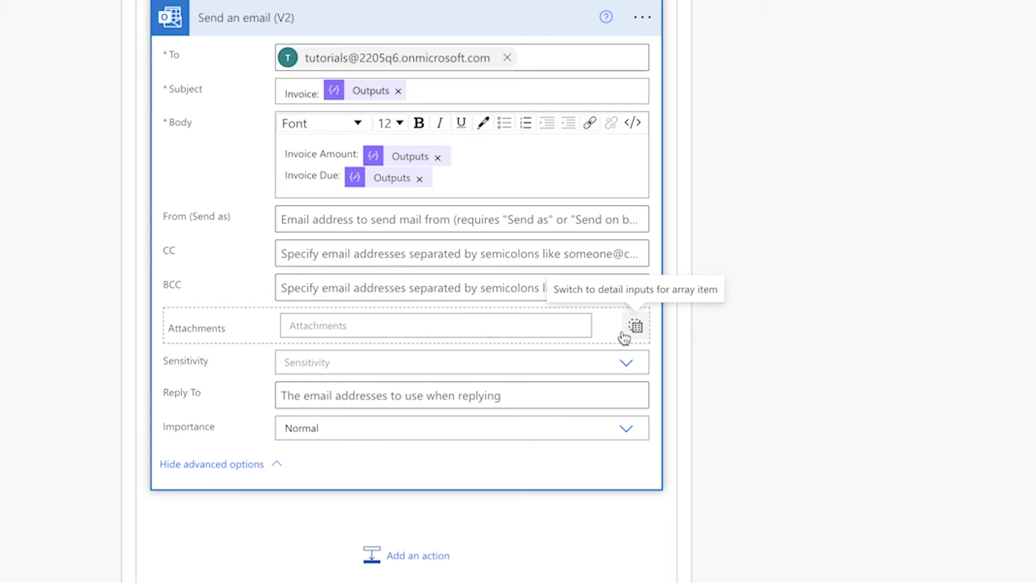
{"action": "left_click", "coordinate": [476, 329]}
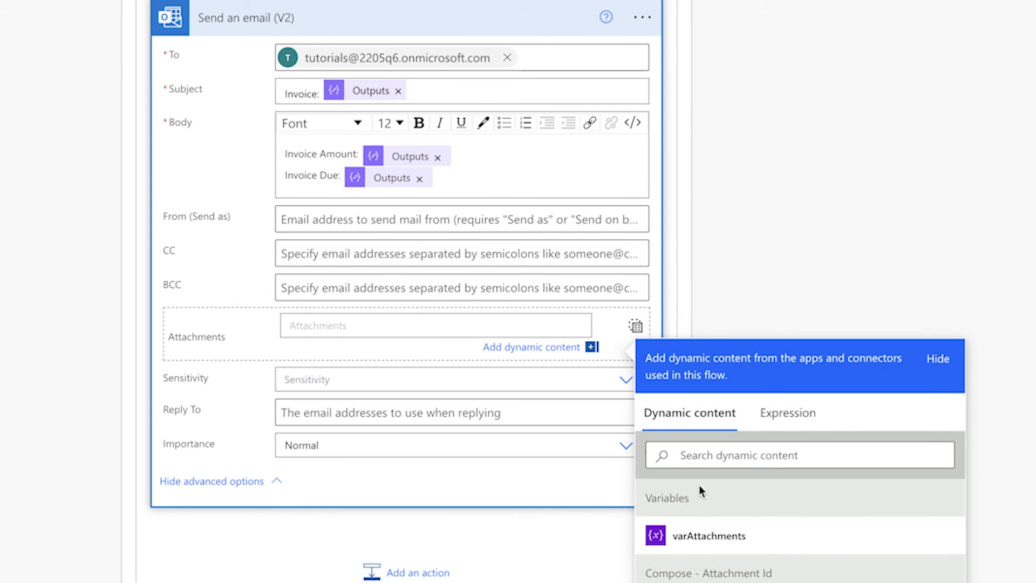
{"action": "left_click", "coordinate": [708, 534]}
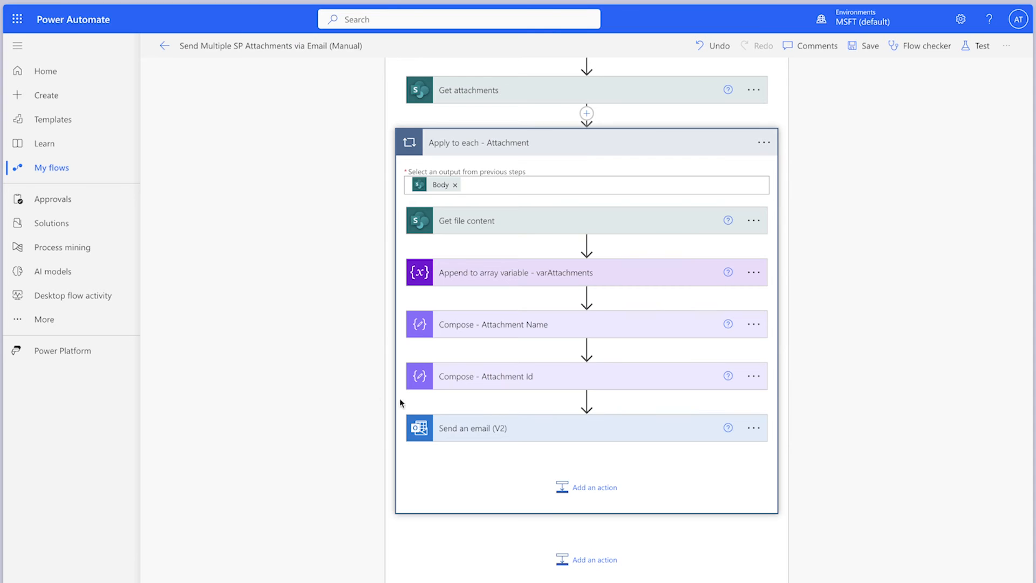
{"action": "left_click_drag", "start_coordinate": [513, 430], "coordinate": [538, 542]}
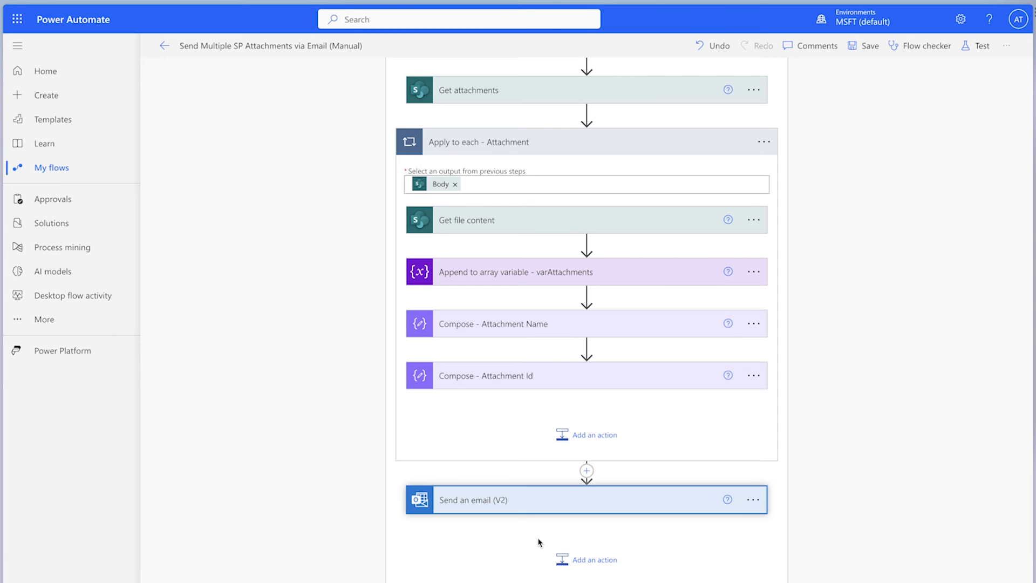
Add a Set variable action named "varAttachments - NULL" after Send an email (V2), setting varAttachments to the expression null
{"action": "left_click", "coordinate": [591, 559]}
{"action": "type", "text": "set var"}
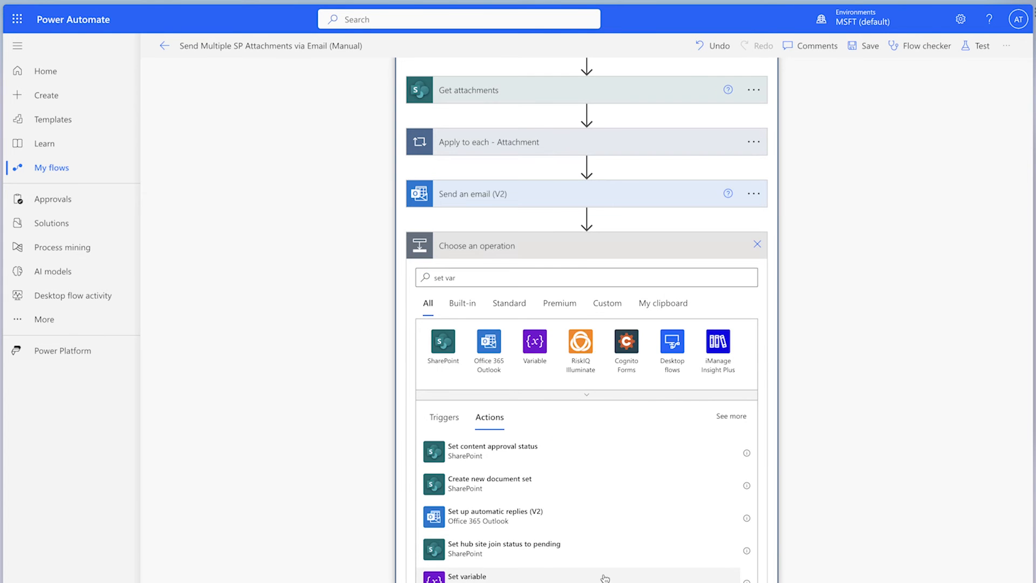
{"action": "left_click", "coordinate": [601, 576]}
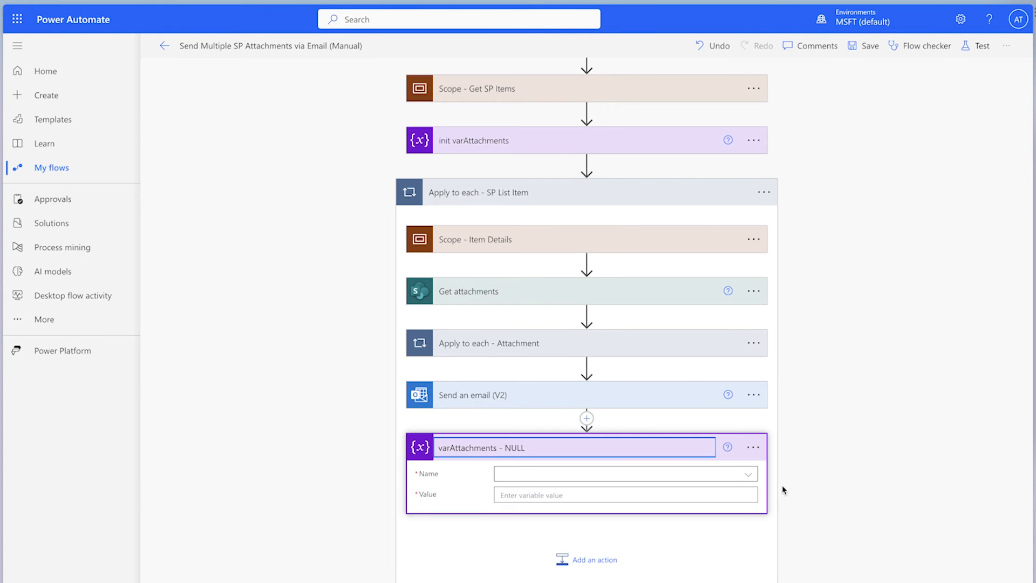
{"action": "left_click", "coordinate": [731, 480]}
{"action": "left_click", "coordinate": [708, 512]}
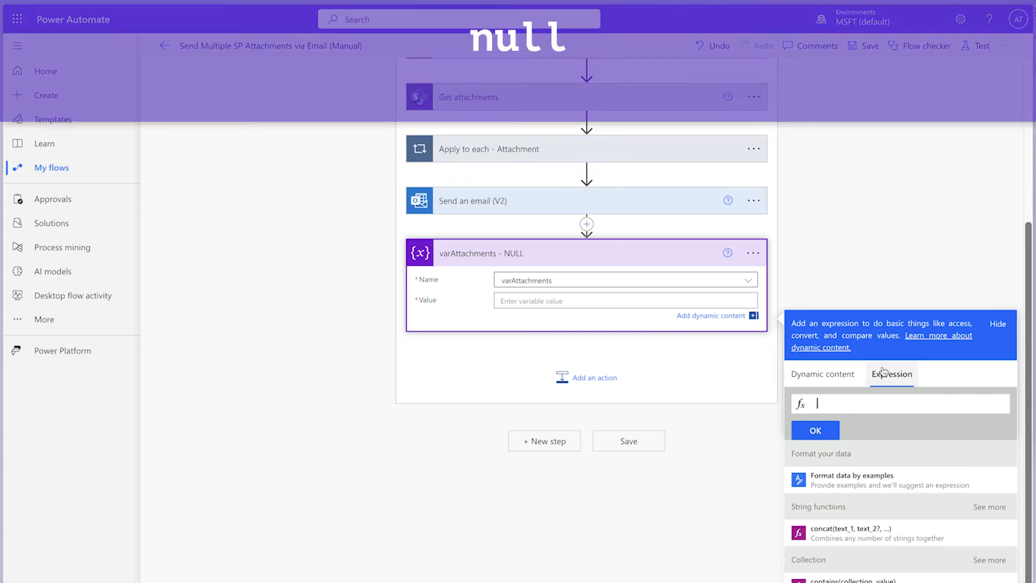
{"action": "type", "text": "null"}
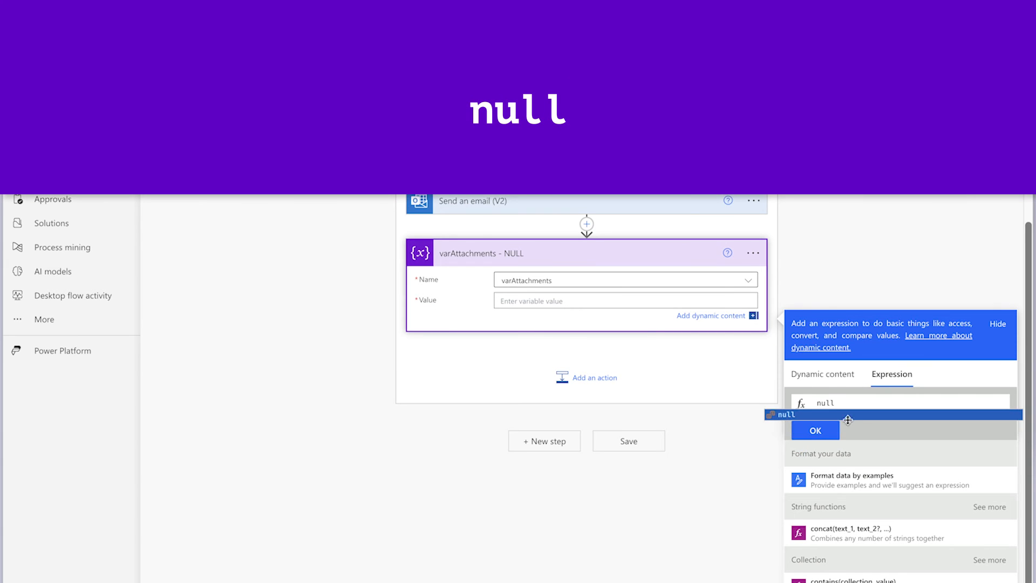
{"action": "left_click", "coordinate": [831, 431]}
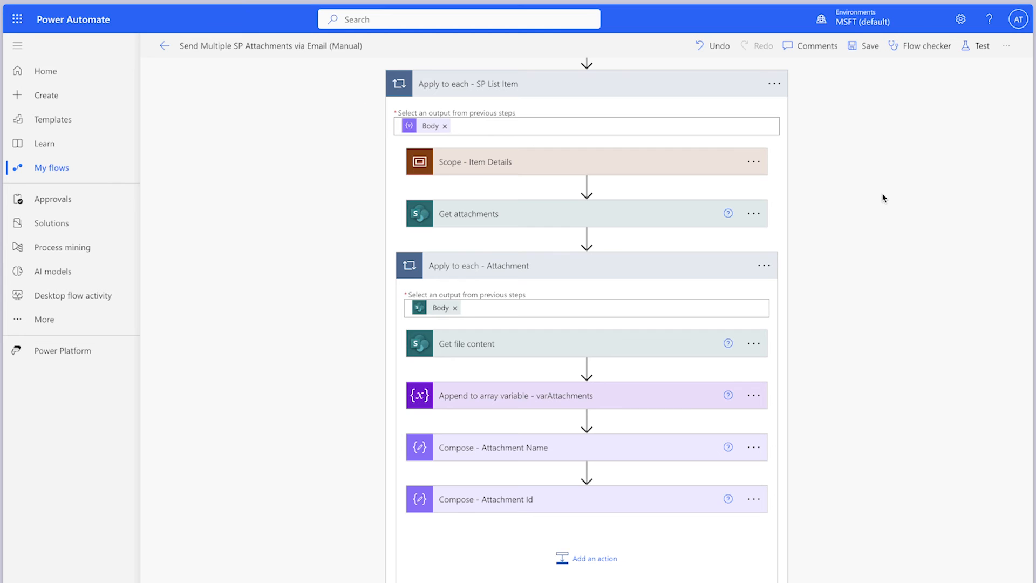
Delete the Compose - Attachment Name and Compose - Attachment Id actions from the Apply to each - Attachment loop
{"action": "scroll", "coordinate": [867, 262], "scroll_direction": "down", "scroll_amount": 3}
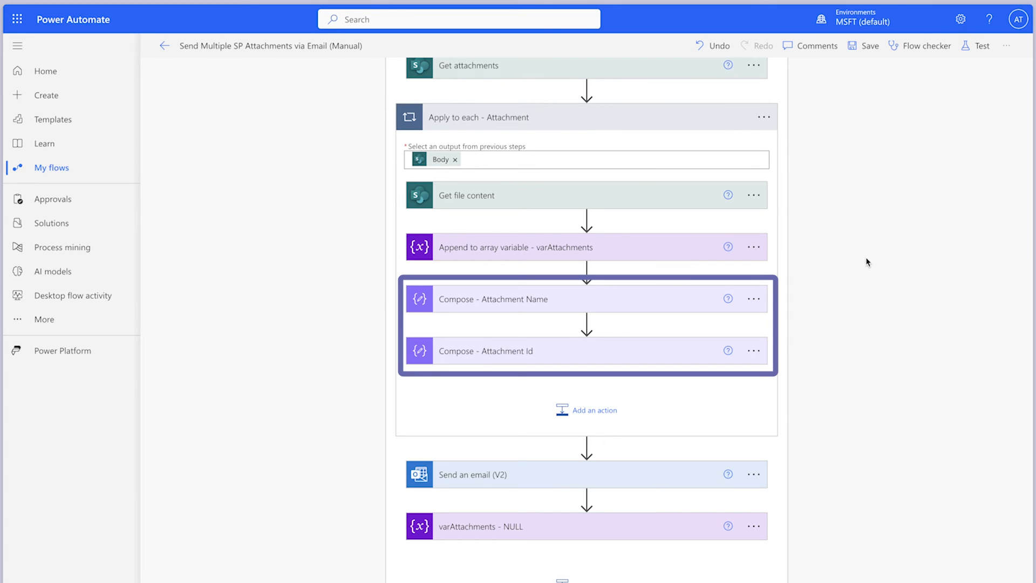
{"action": "scroll", "coordinate": [865, 257], "scroll_direction": "down", "scroll_amount": 1}
{"action": "left_click", "coordinate": [753, 273]}
{"action": "left_click", "coordinate": [793, 445]}
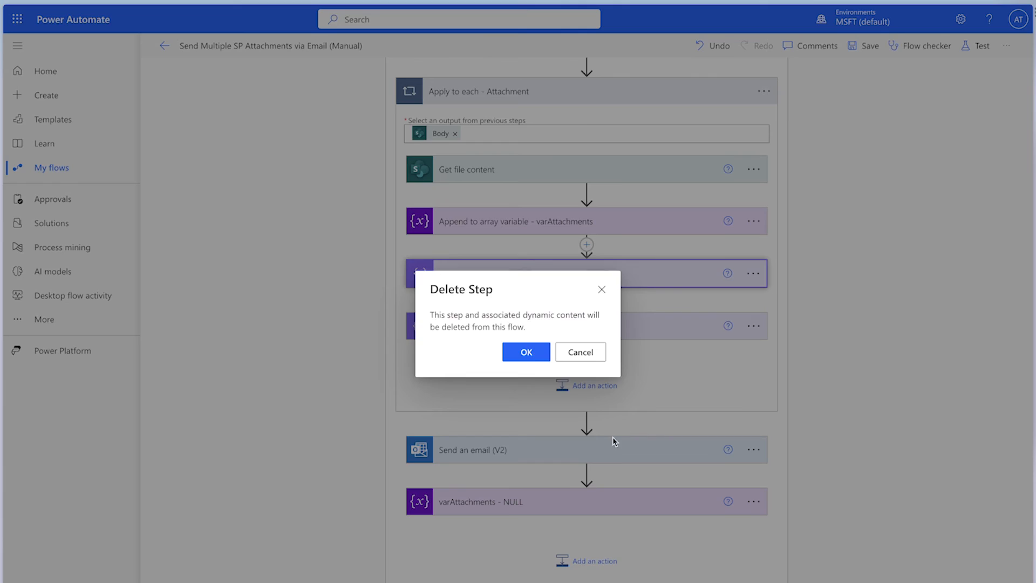
{"action": "left_click", "coordinate": [526, 352]}
{"action": "left_click", "coordinate": [754, 326]}
{"action": "left_click", "coordinate": [821, 491]}
{"action": "left_click", "coordinate": [526, 351]}
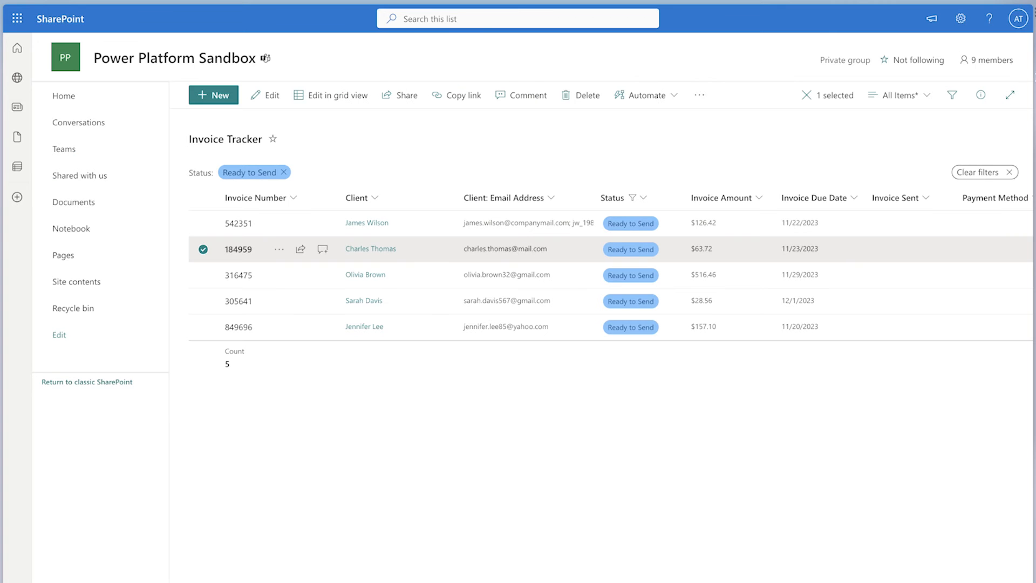
In the SharePoint Invoice Tracker list, attach the four files from the OneDrive_1_11-22-2023 folder to the selected second invoice
{"action": "left_click", "coordinate": [982, 94]}
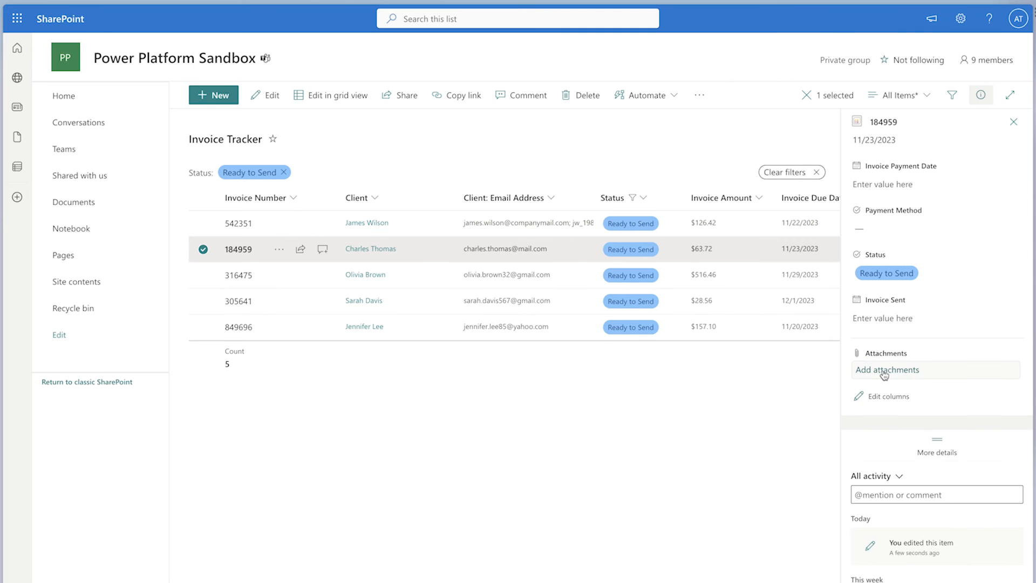
{"action": "left_click", "coordinate": [885, 376]}
{"action": "left_click", "coordinate": [730, 440]}
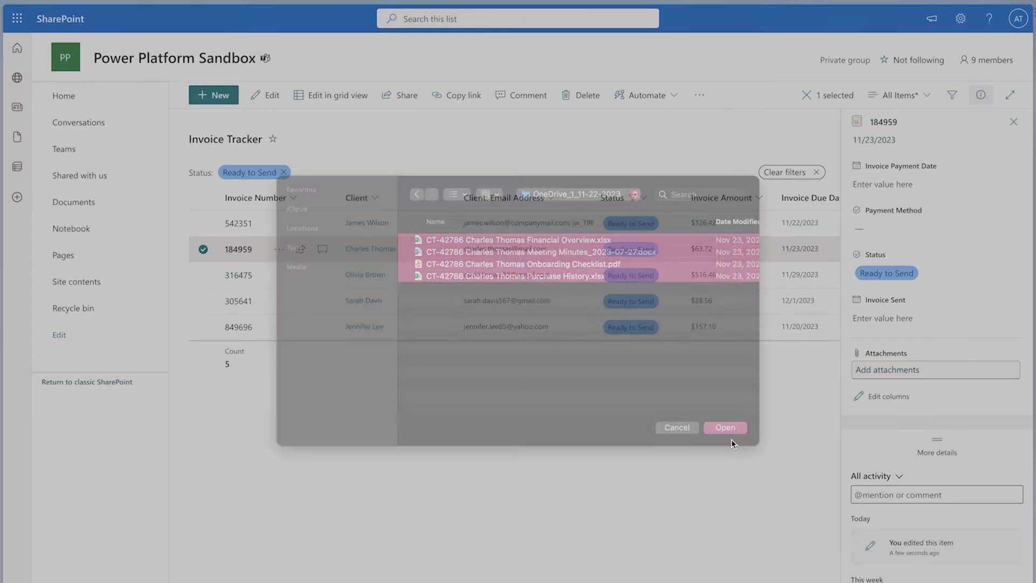
Attach the four files from the OneDrive_2_11-22-2023 folder to the third invoice in the Invoice Tracker list
{"action": "left_click", "coordinate": [675, 279]}
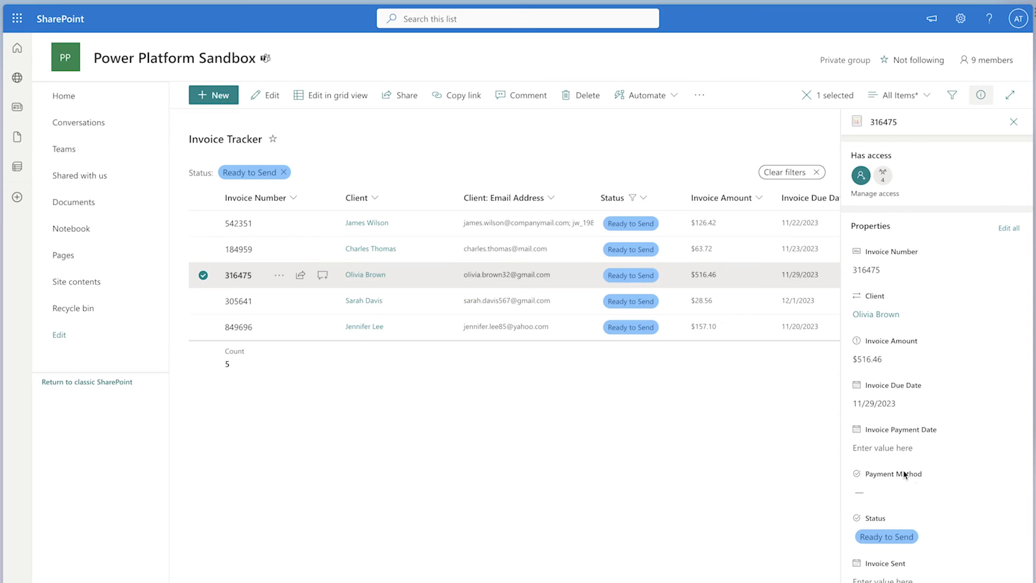
{"action": "scroll", "coordinate": [916, 500], "scroll_direction": "down", "scroll_amount": 6}
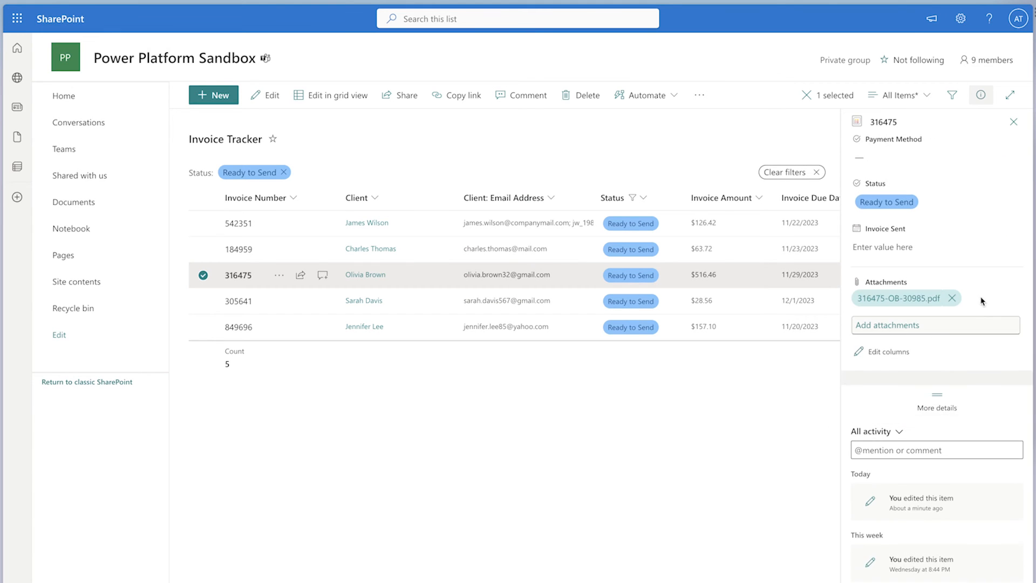
{"action": "left_click", "coordinate": [897, 325]}
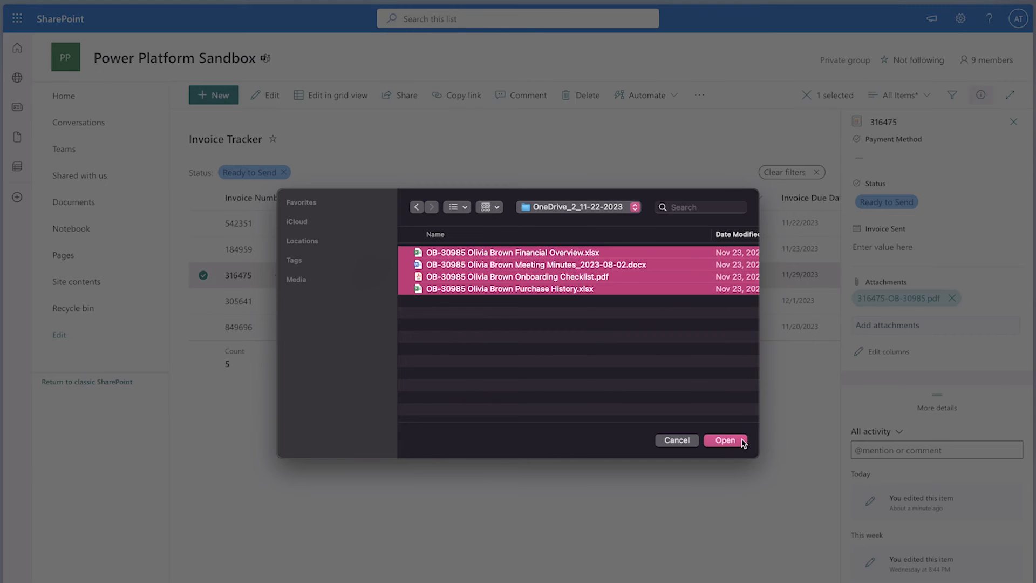
{"action": "left_click", "coordinate": [725, 440]}
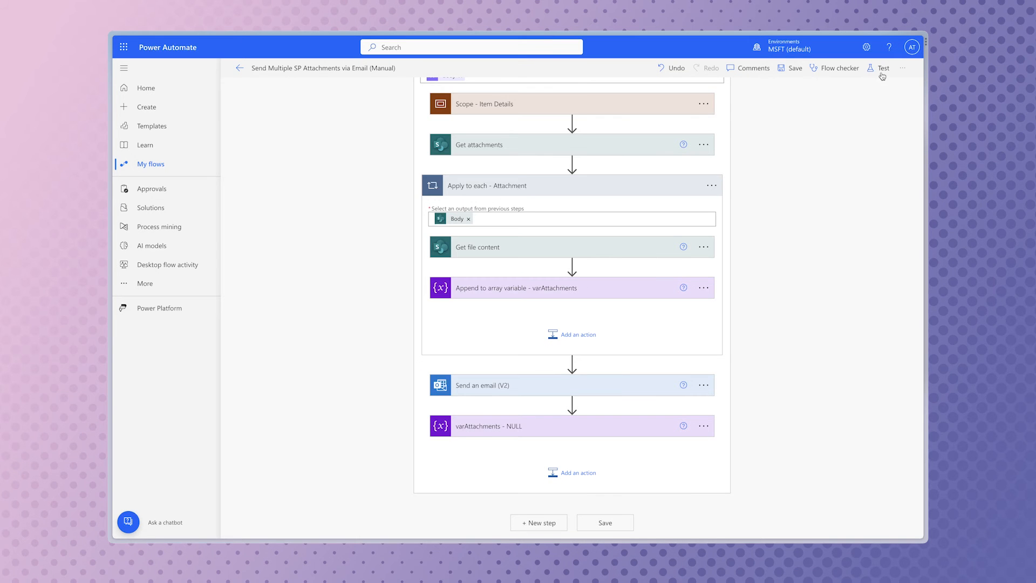
Switch to Power Automate and run a manual test of the Send Multiple SP Attachments via Email (Manual) flow
{"action": "left_click", "coordinate": [875, 72]}
{"action": "left_click", "coordinate": [781, 100]}
{"action": "left_click", "coordinate": [790, 522]}
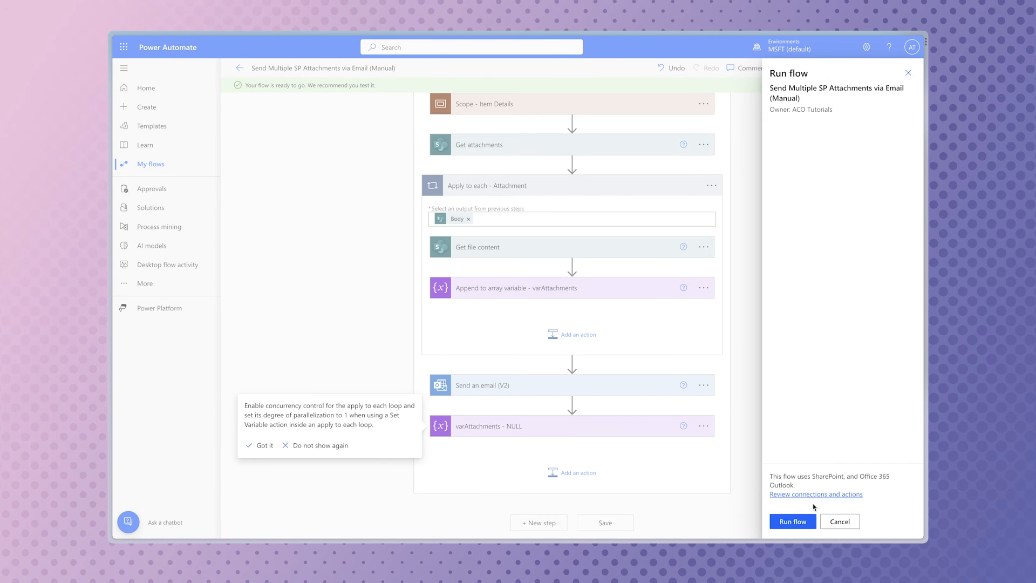
{"action": "left_click", "coordinate": [808, 522]}
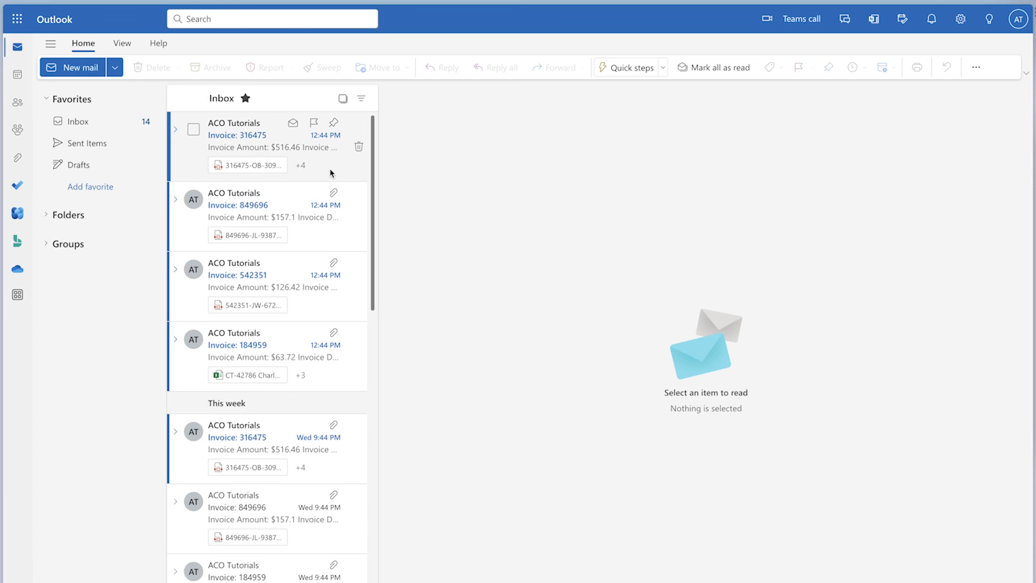
Switch to Outlook and check the invoice details and attachments in each of the four new invoice emails
{"action": "left_click", "coordinate": [331, 171]}
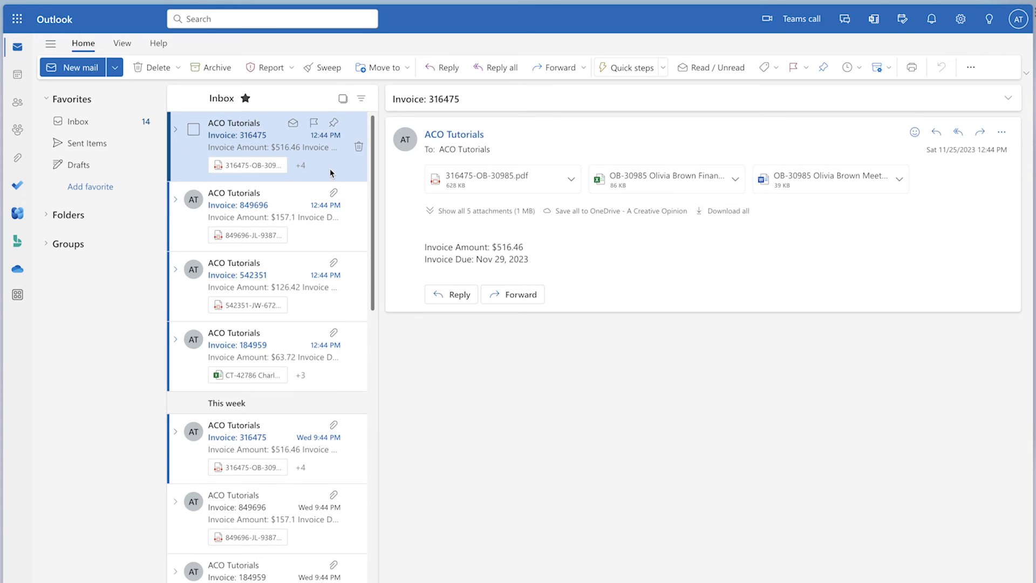
{"action": "key", "text": "Down"}
{"action": "key", "text": "Down"}
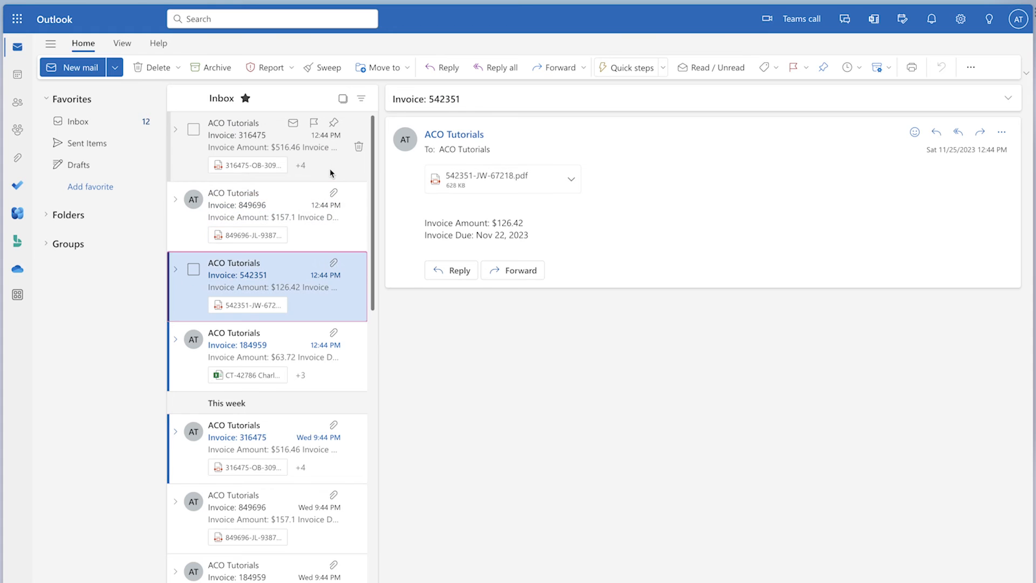
{"action": "key", "text": "Down"}
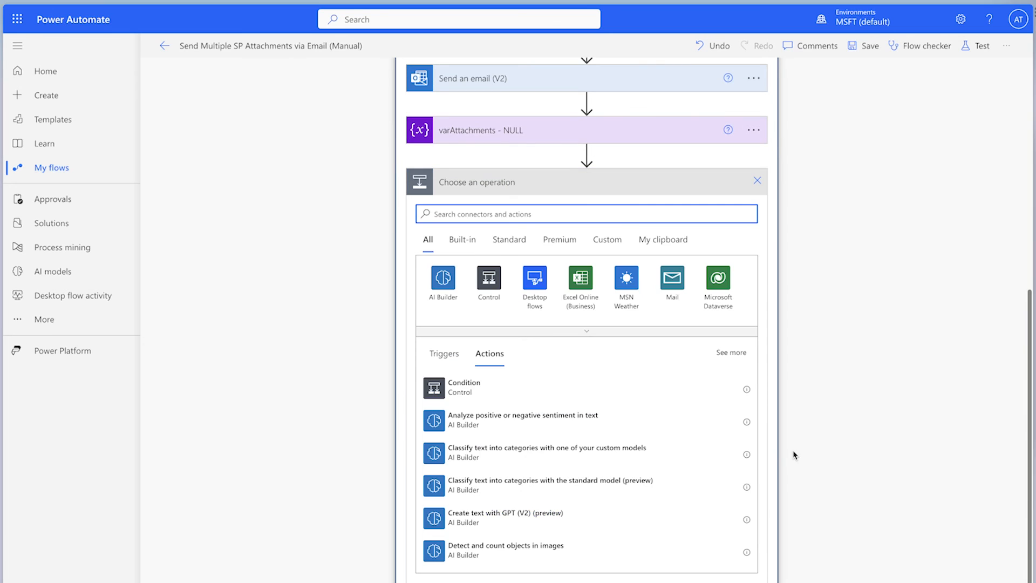
Add a SharePoint Update item action for the Power Platform Sandbox site's Invoice Tracker list, using the Compose - Item ID output as Id
{"action": "type", "text": "update"}
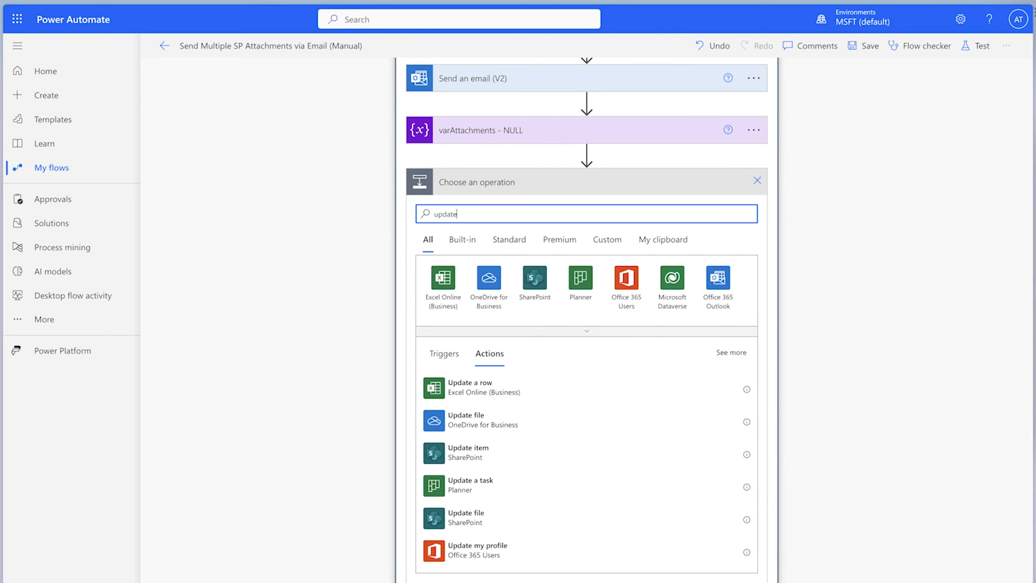
{"action": "left_click", "coordinate": [573, 453]}
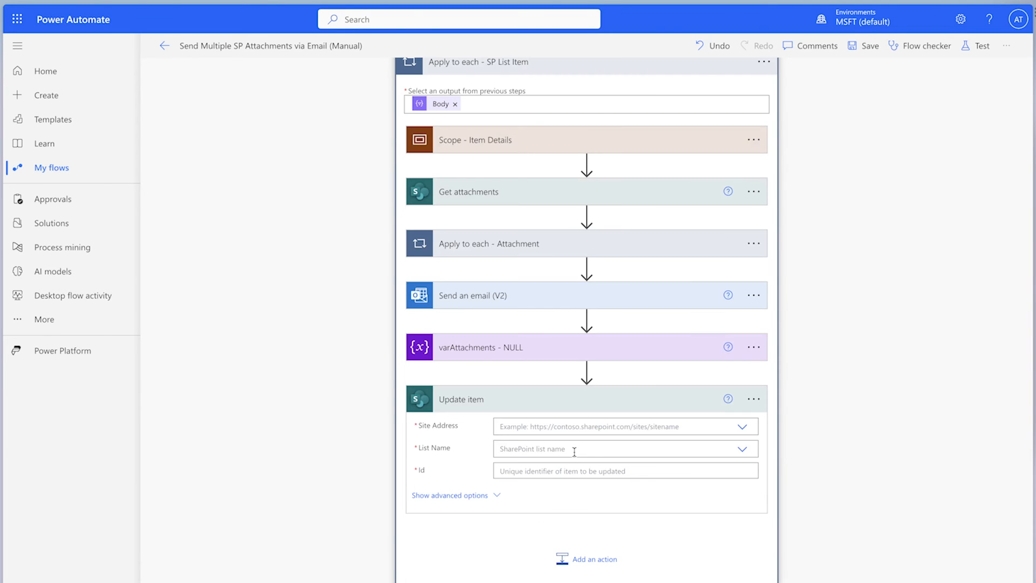
{"action": "left_click", "coordinate": [743, 427]}
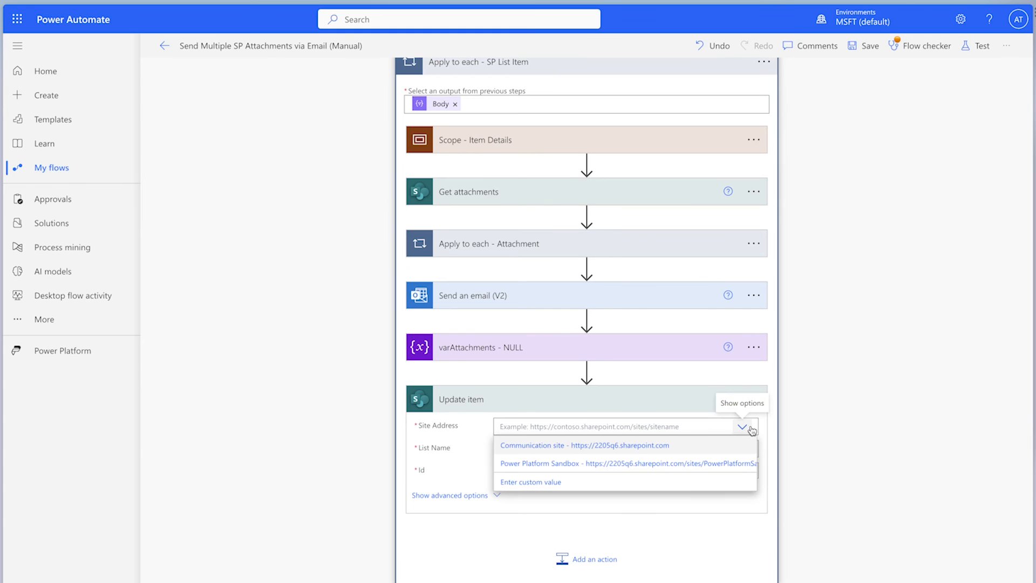
{"action": "left_click", "coordinate": [710, 463]}
{"action": "left_click", "coordinate": [743, 462]}
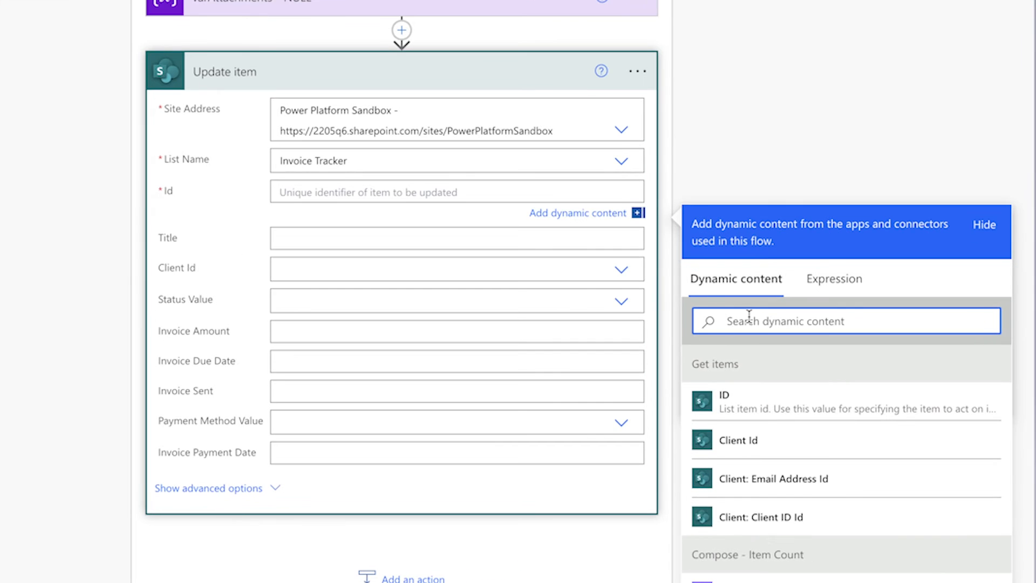
{"action": "type", "text": "output"}
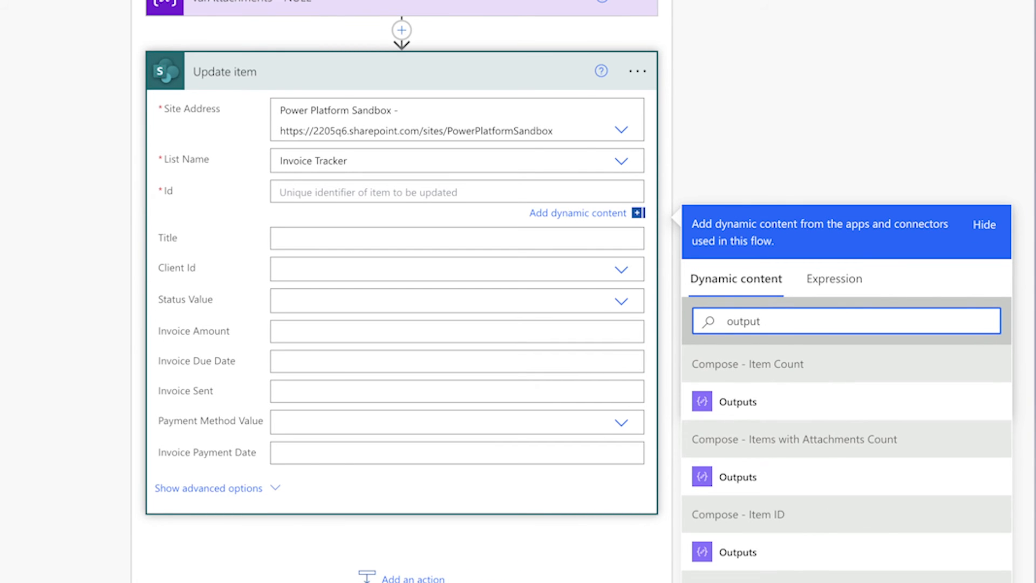
{"action": "left_click", "coordinate": [785, 551]}
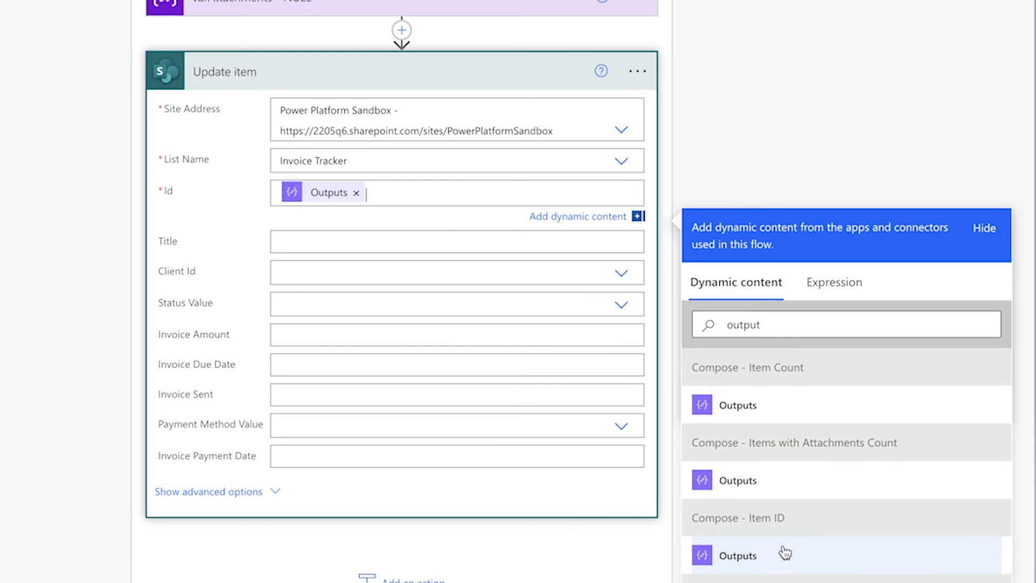
In the Update item action, set Status Value to Sent for Payment and Invoice Sent to the expression utcNow()
{"action": "left_click", "coordinate": [628, 310]}
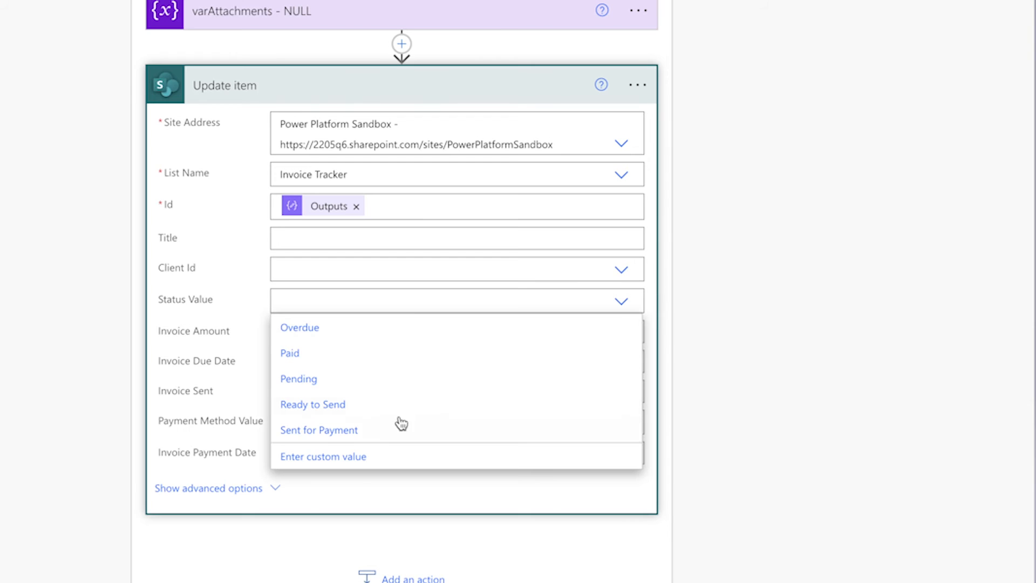
{"action": "left_click", "coordinate": [361, 427]}
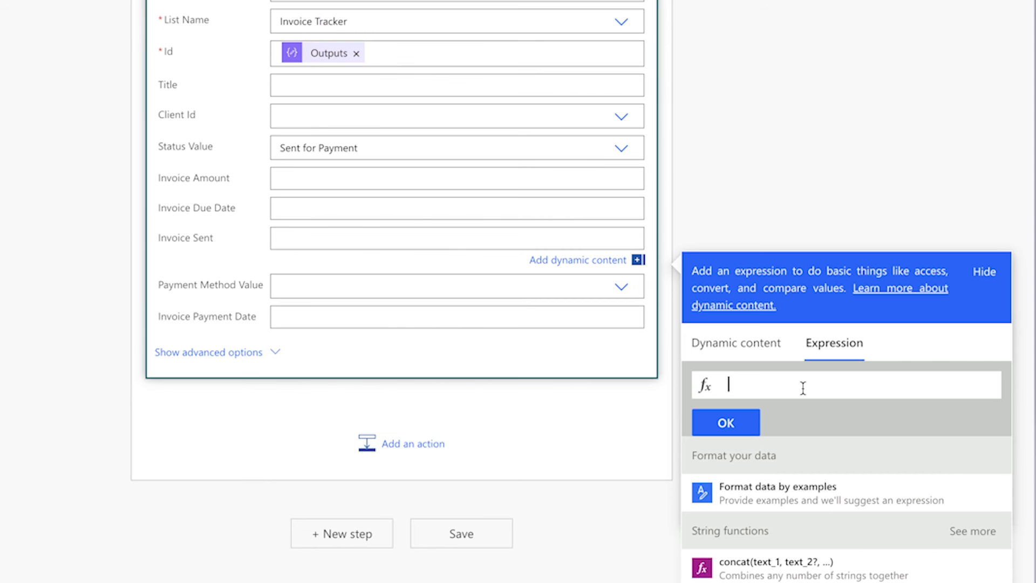
{"action": "type", "text": "utc"}
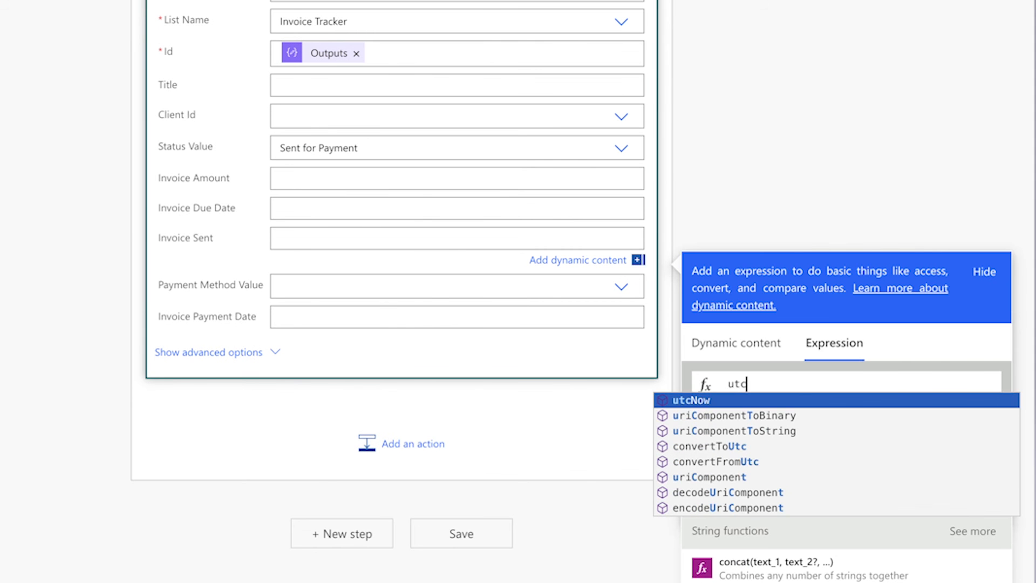
{"action": "key", "text": "Return"}
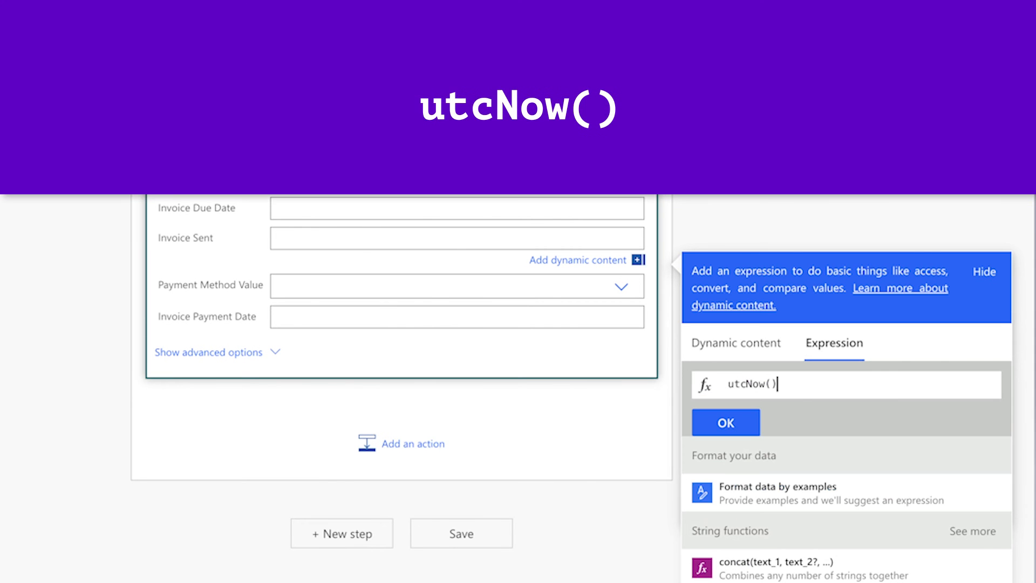
{"action": "left_click", "coordinate": [747, 423]}
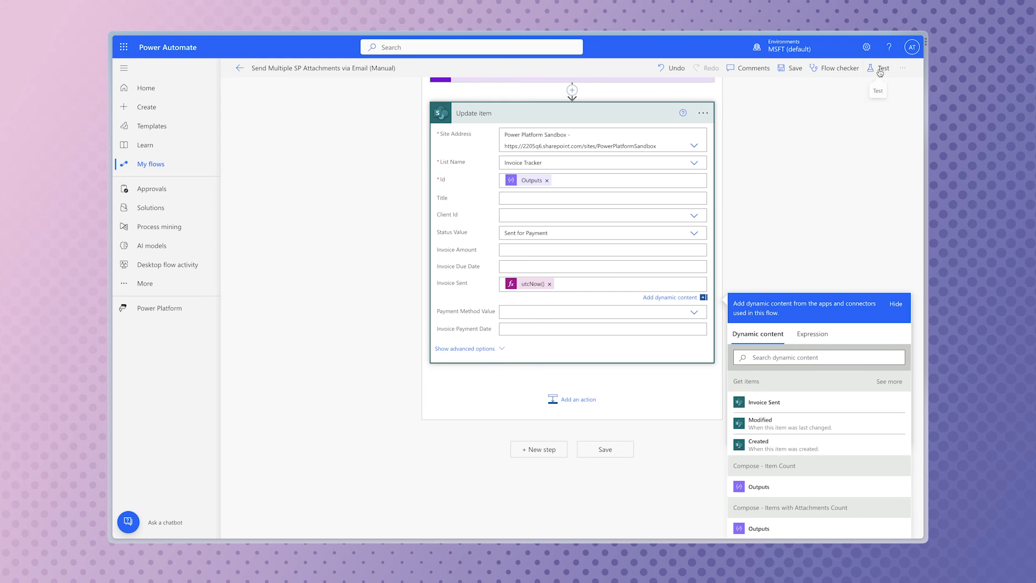
Save the Send Multiple SP Attachments via Email (Manual) flow and run a manual test of it
{"action": "left_click", "coordinate": [880, 68]}
{"action": "left_click", "coordinate": [767, 91]}
{"action": "left_click", "coordinate": [771, 522]}
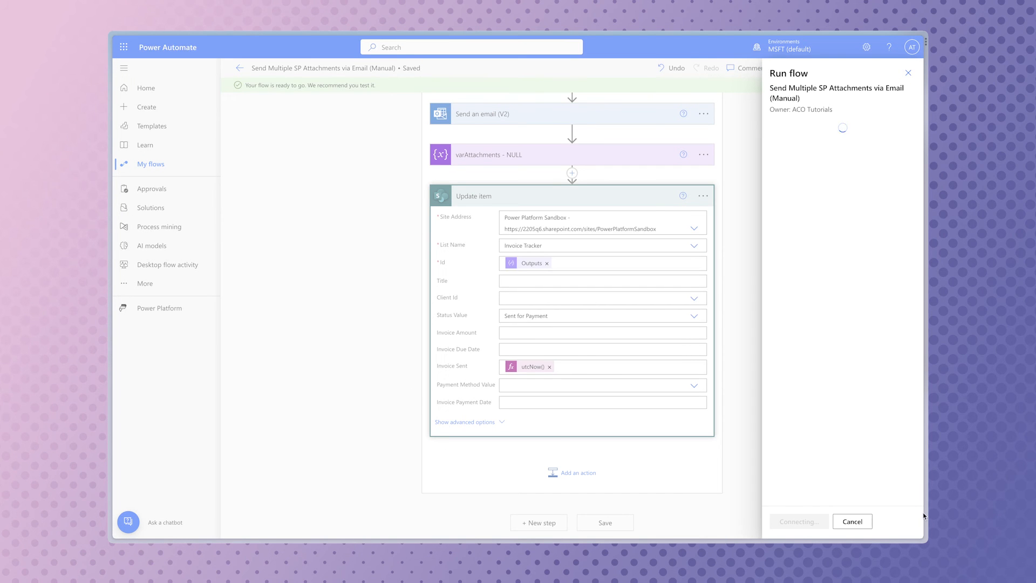
{"action": "left_click", "coordinate": [801, 522]}
{"action": "left_click", "coordinate": [788, 522]}
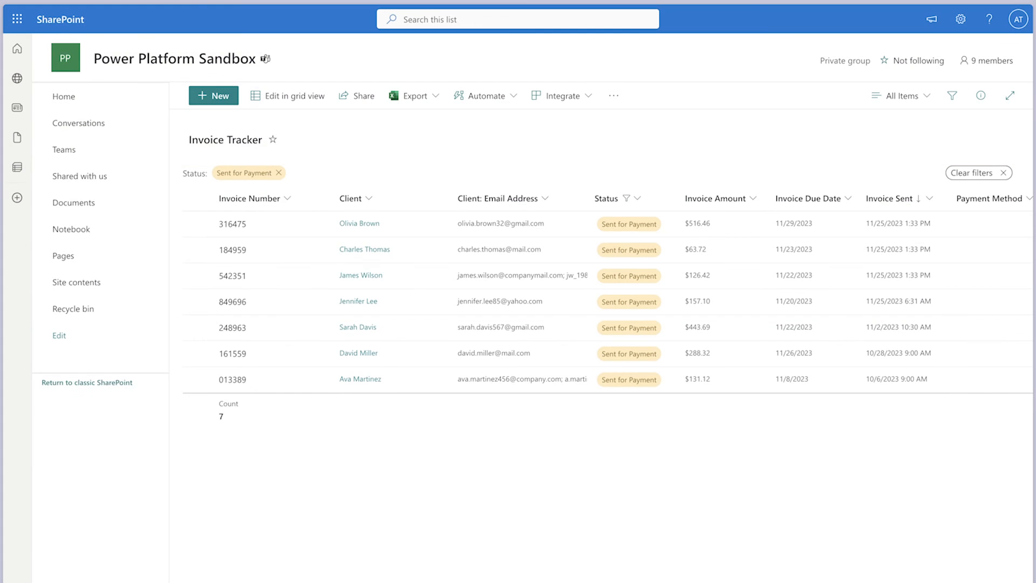
In SharePoint's Invoice Tracker list, check which additional source-list columns the Client lookup column includes, and close its settings
{"action": "left_click", "coordinate": [312, 181]}
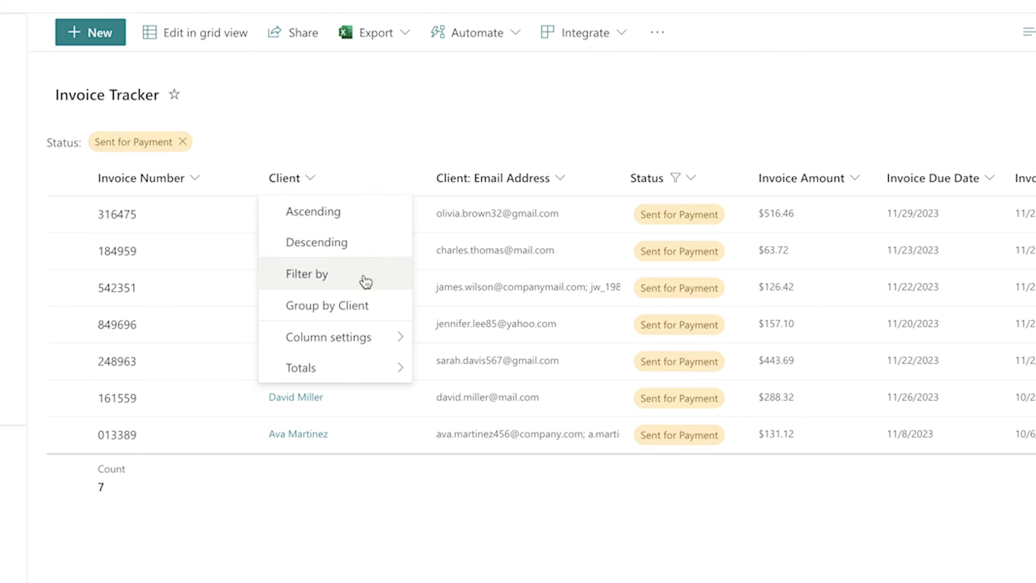
{"action": "mouse_move", "coordinate": [393, 341]}
{"action": "left_click", "coordinate": [456, 340]}
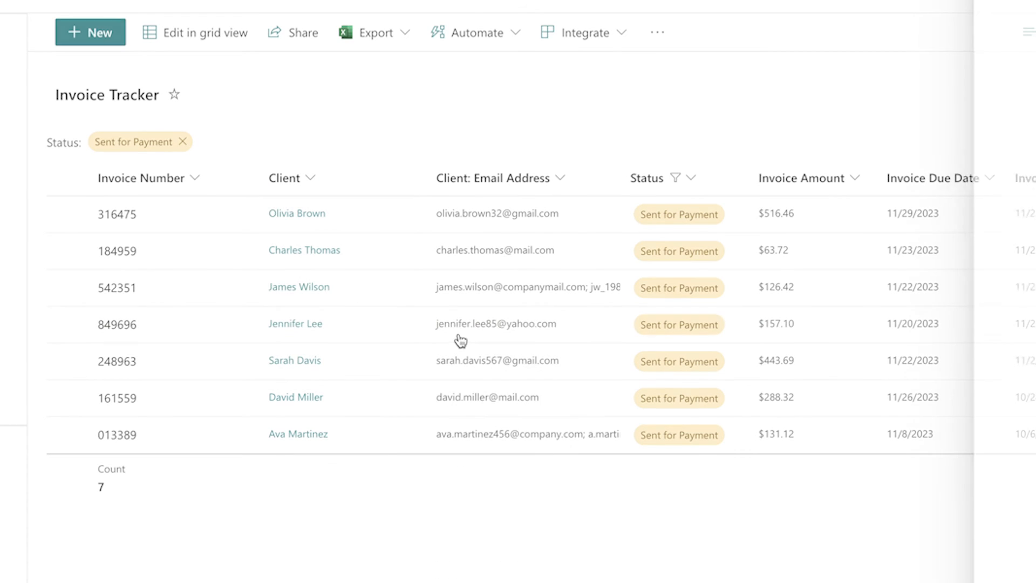
{"action": "left_click", "coordinate": [853, 269]}
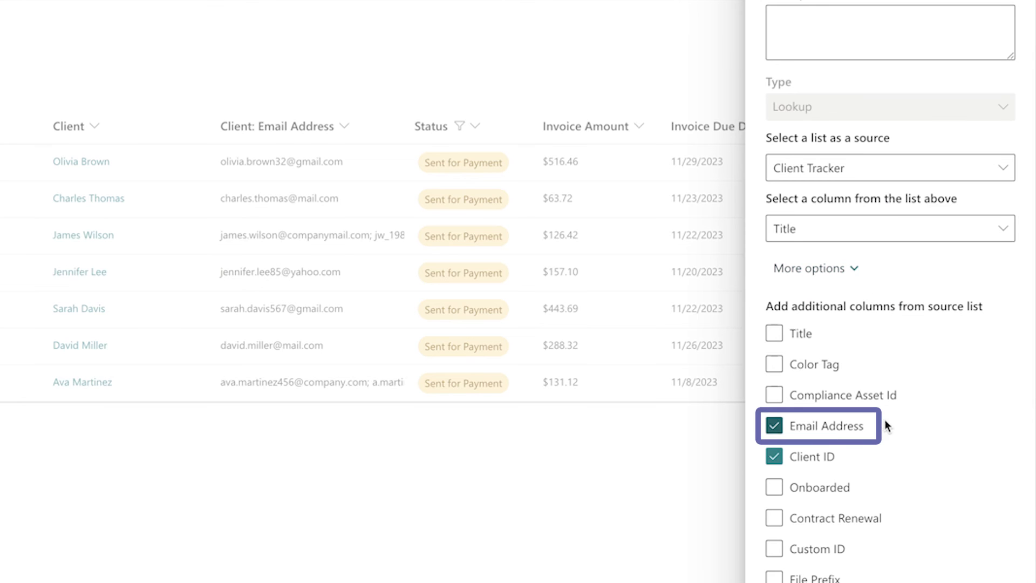
{"action": "key", "text": "Escape"}
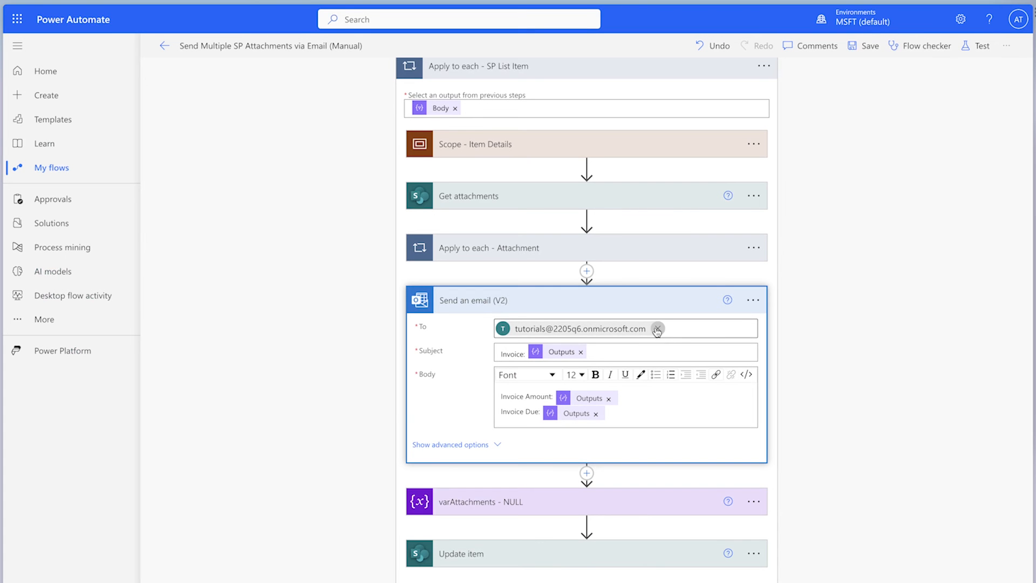
In Power Automate, replace the recipient of the Send an email (V2) action with the Client: Email Address dynamic content
{"action": "left_click", "coordinate": [657, 328]}
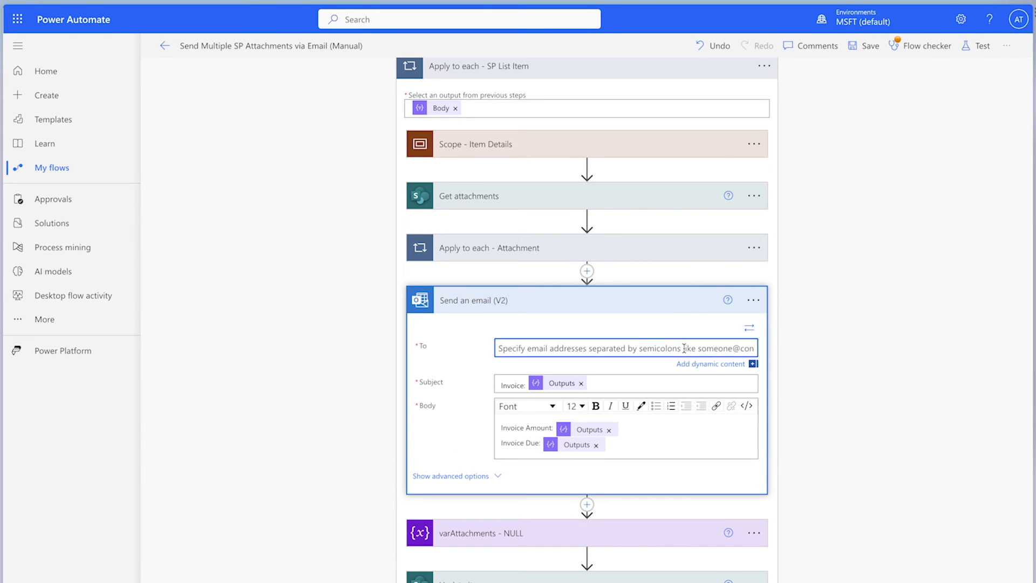
{"action": "left_click", "coordinate": [676, 346]}
{"action": "type", "text": "email"}
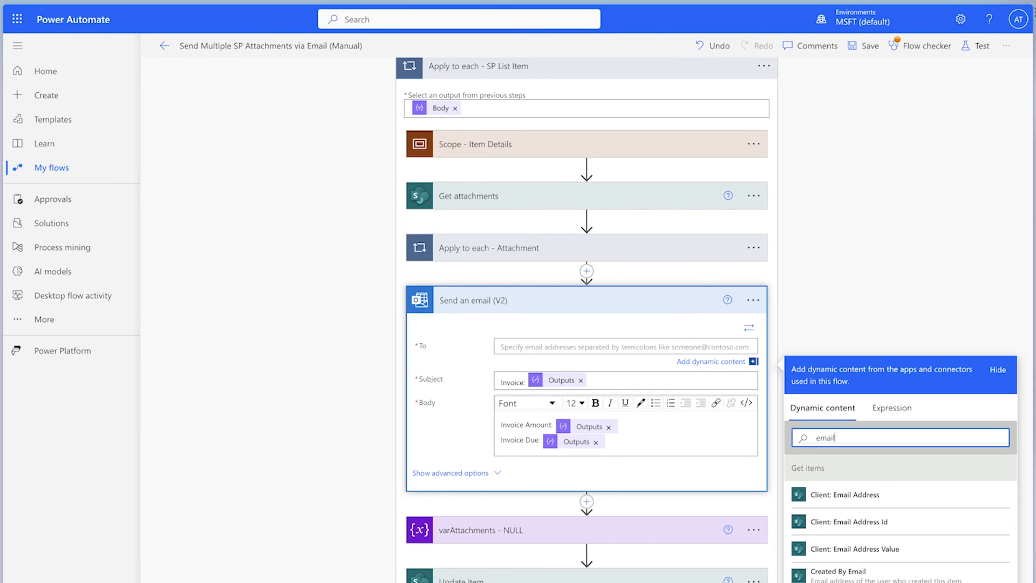
{"action": "left_click", "coordinate": [897, 495]}
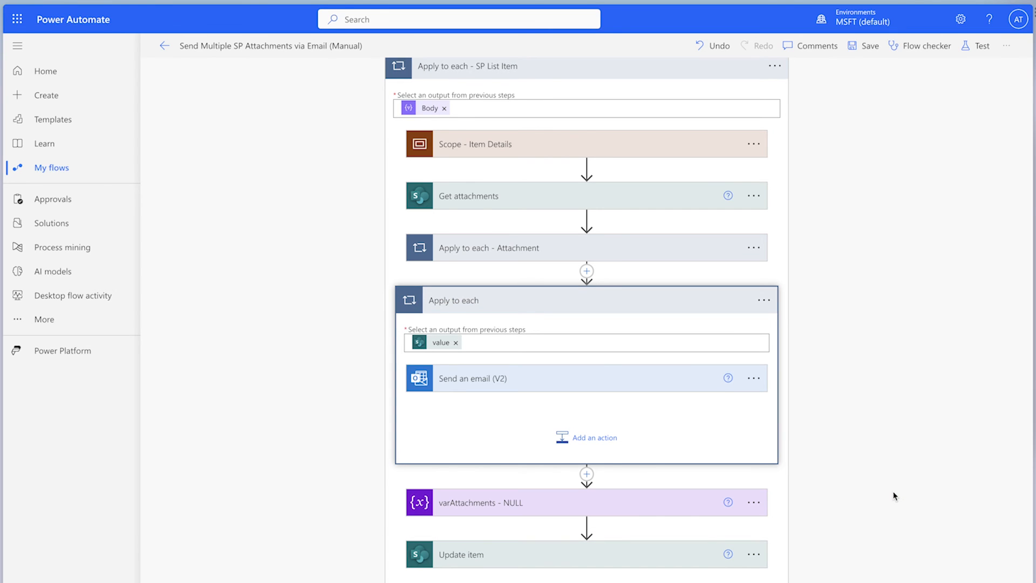
Copy the internal name of the client email column from the code view of the Send an email (V2) action
{"action": "left_click", "coordinate": [753, 161]}
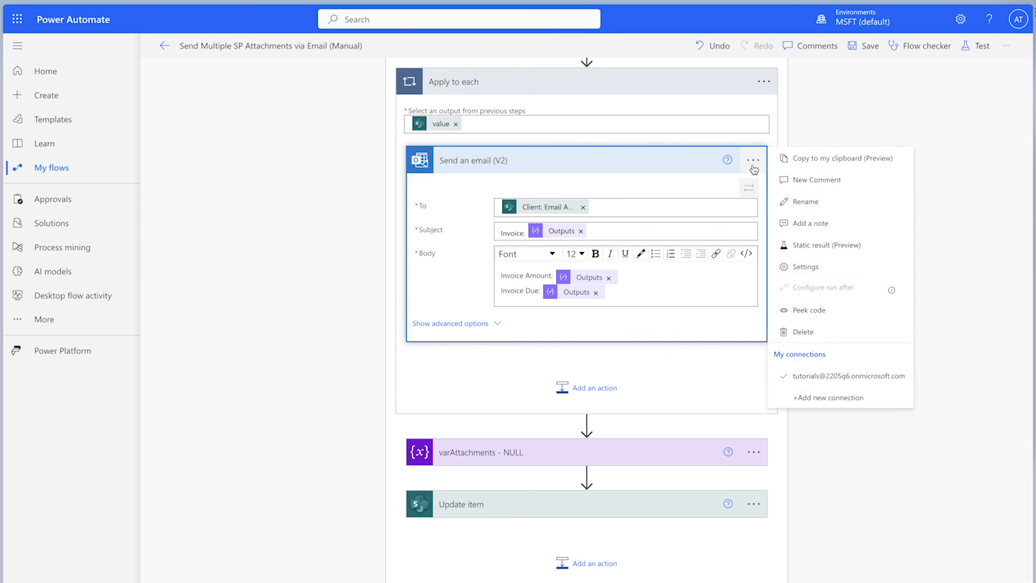
{"action": "left_click", "coordinate": [810, 313]}
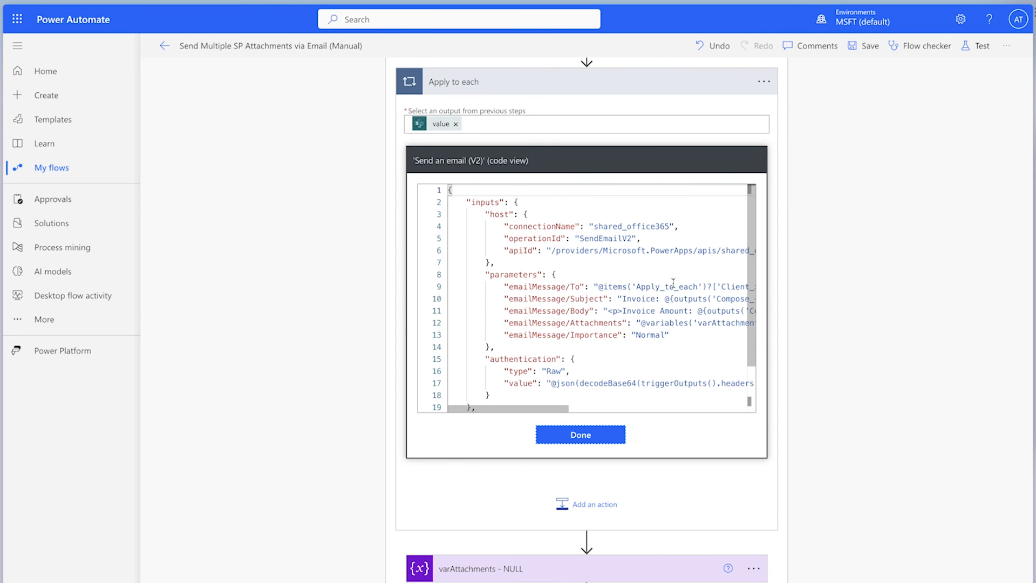
{"action": "scroll", "coordinate": [673, 283], "scroll_direction": "right", "scroll_amount": 5}
{"action": "double_click", "coordinate": [630, 286]}
{"action": "key", "text": "ctrl+c"}
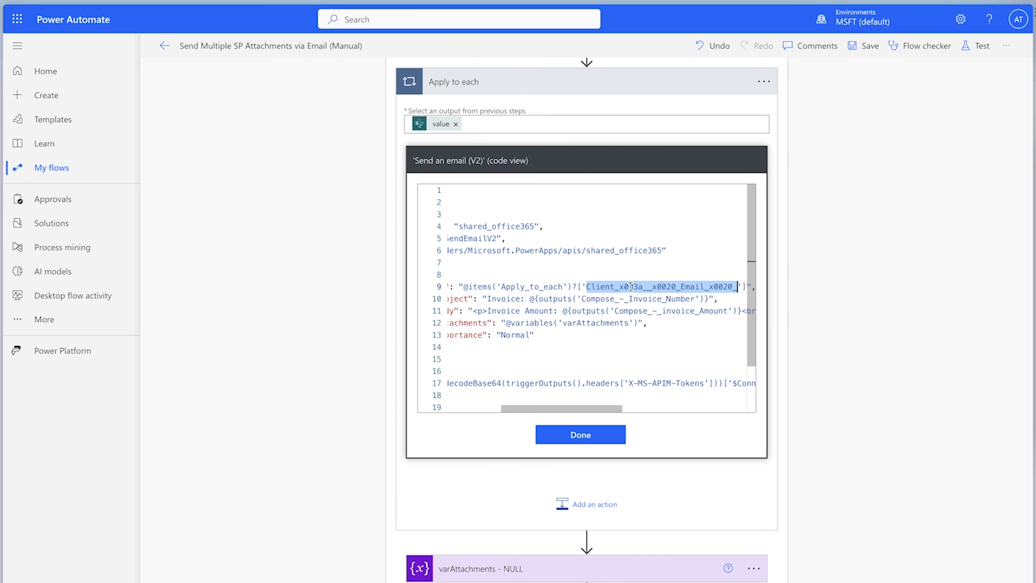
{"action": "left_click", "coordinate": [581, 434]}
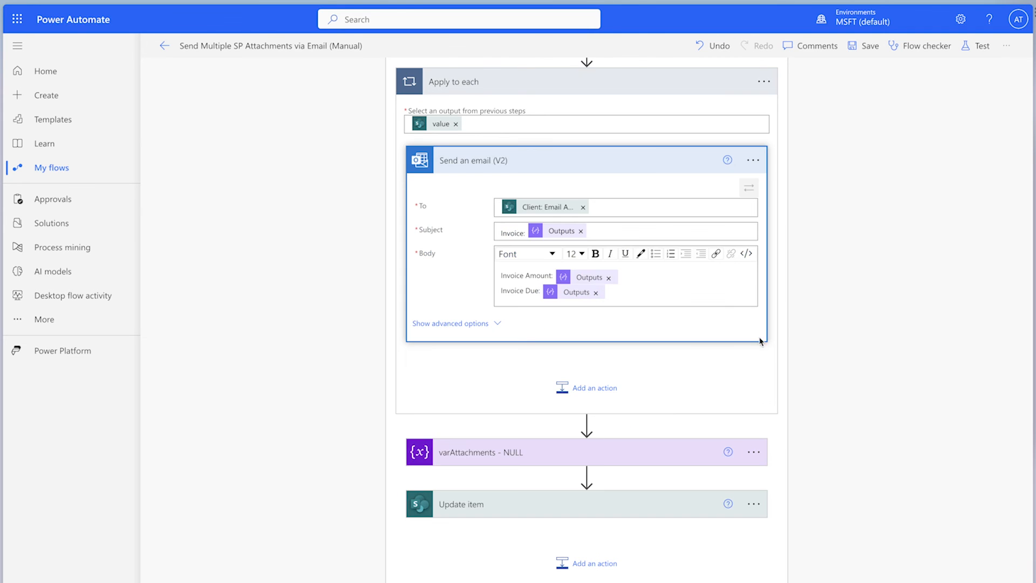
Add a Compose action named Compose - Client Email at the end of the Scope - Item Details scope
{"action": "scroll", "coordinate": [849, 303], "scroll_direction": "up", "scroll_amount": 4}
{"action": "left_click", "coordinate": [659, 208]}
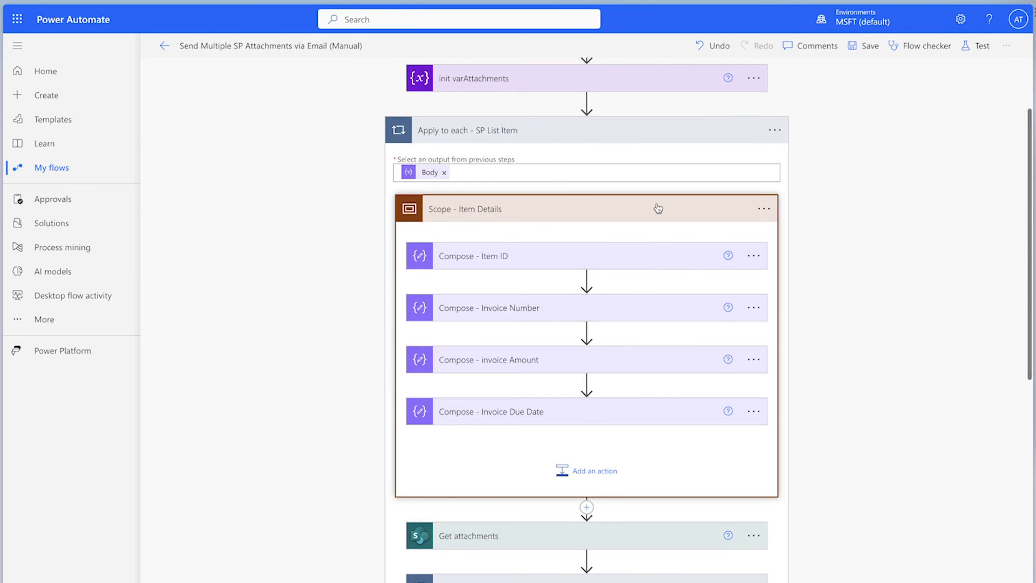
{"action": "left_click", "coordinate": [606, 468]}
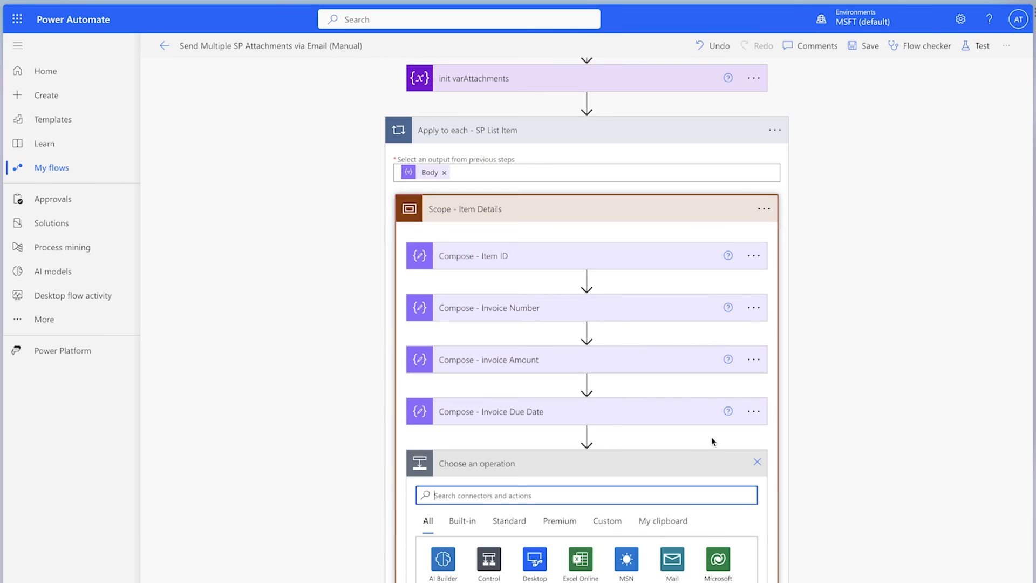
{"action": "scroll", "coordinate": [852, 440], "scroll_direction": "down", "scroll_amount": 2}
{"action": "type", "text": "Compose"}
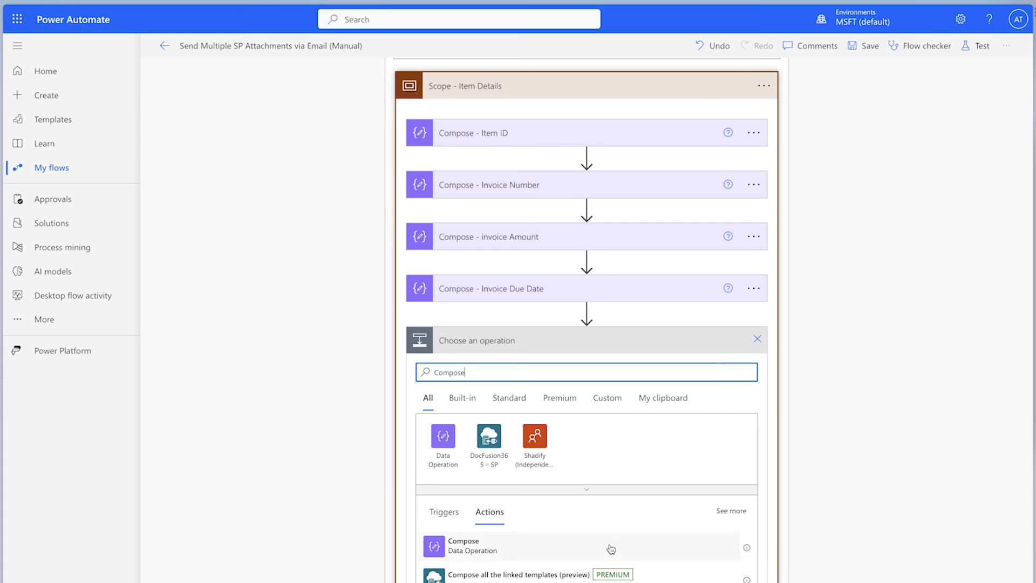
{"action": "left_click", "coordinate": [612, 548]}
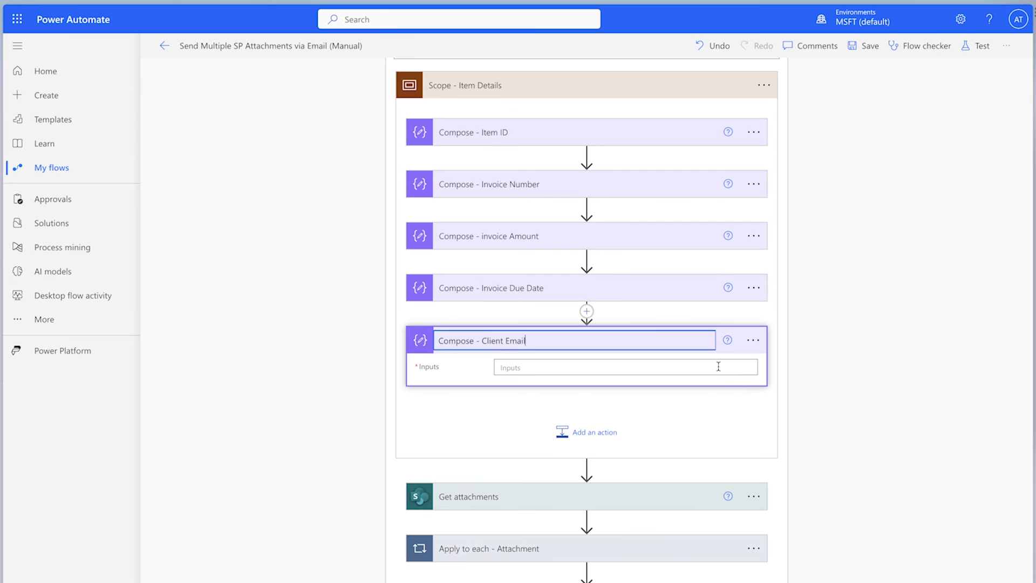
Set the inputs of Compose - Client Email to the expression item()?['Client_x003a__x0020_Email_x0020_']
{"action": "left_click", "coordinate": [718, 367]}
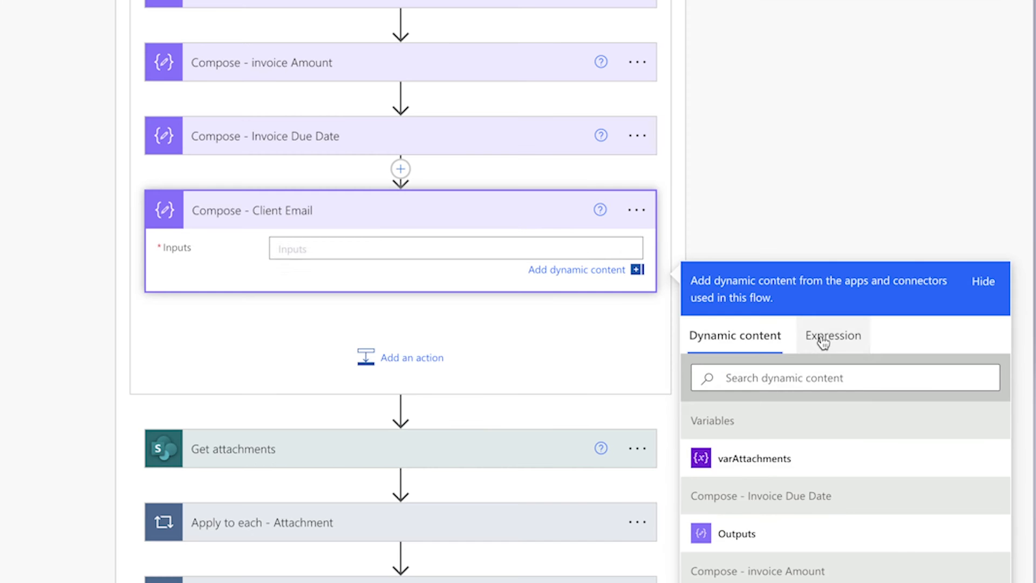
{"action": "left_click", "coordinate": [892, 438]}
{"action": "type", "text": "i"}
{"action": "type", "text": "()?"}
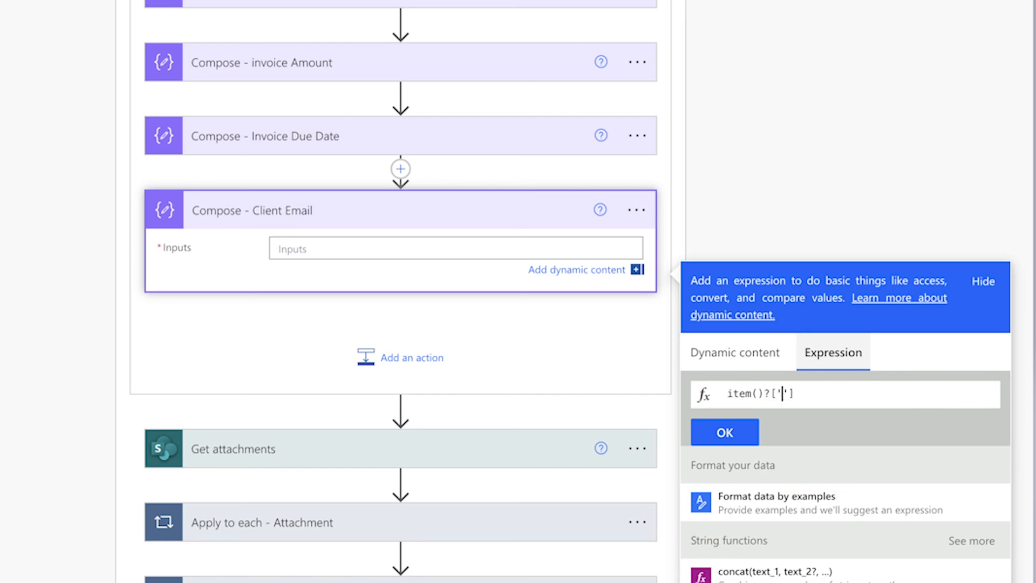
{"action": "type", "text": "['"}
{"action": "key", "text": "ctrl+v"}
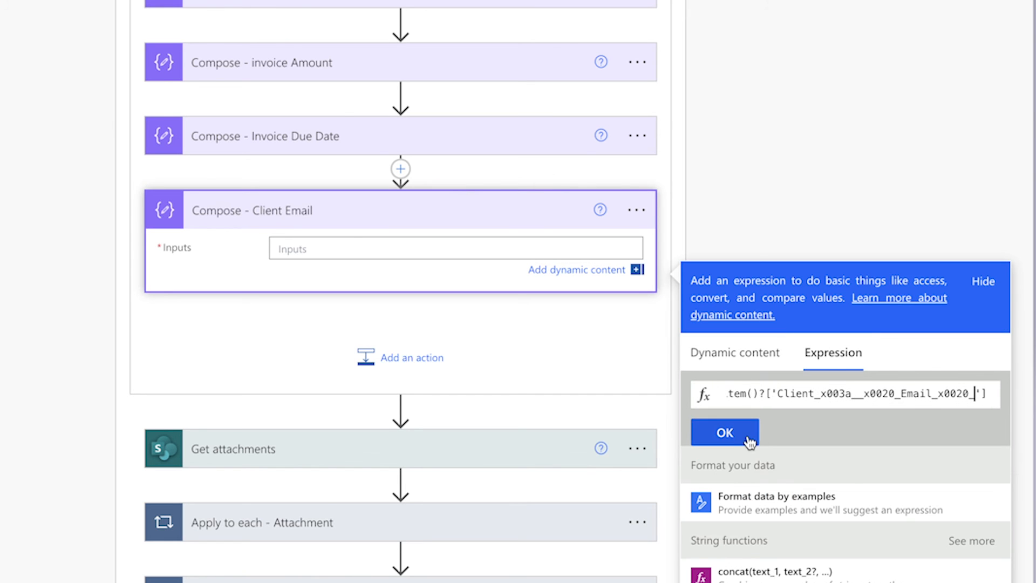
{"action": "left_click", "coordinate": [725, 432]}
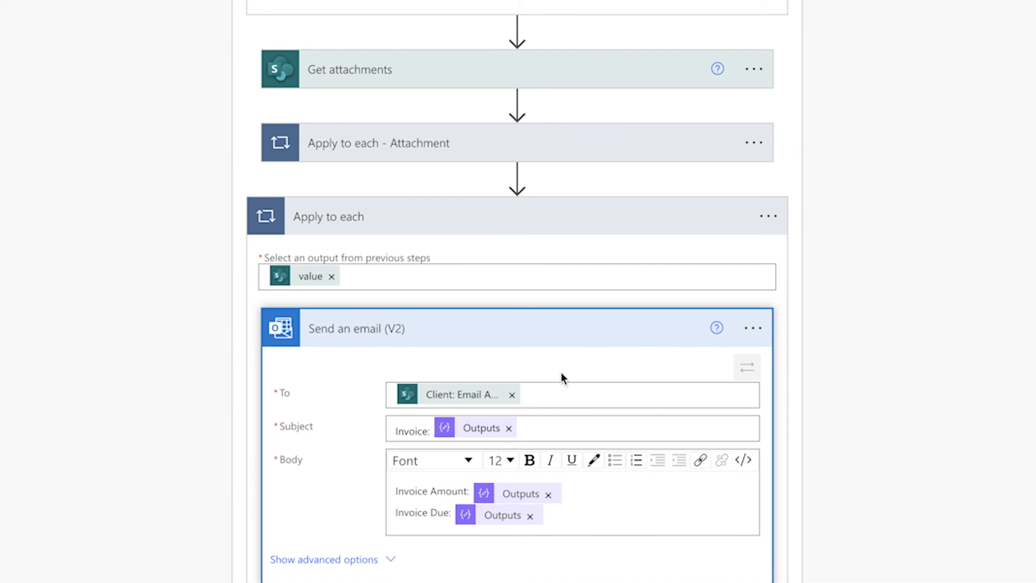
Clear the email's recipient and move Send an email (V2) out of the unneeded Apply to each loop, deleting that loop
{"action": "left_click", "coordinate": [511, 394]}
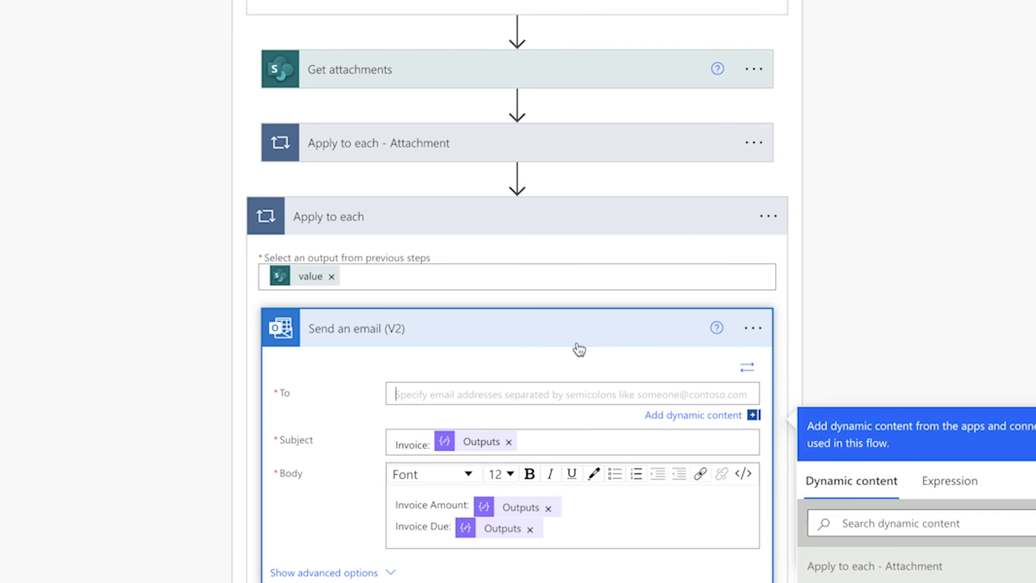
{"action": "left_click_drag", "start_coordinate": [569, 328], "coordinate": [558, 176]}
{"action": "scroll", "coordinate": [777, 451], "scroll_direction": "down", "scroll_amount": 2}
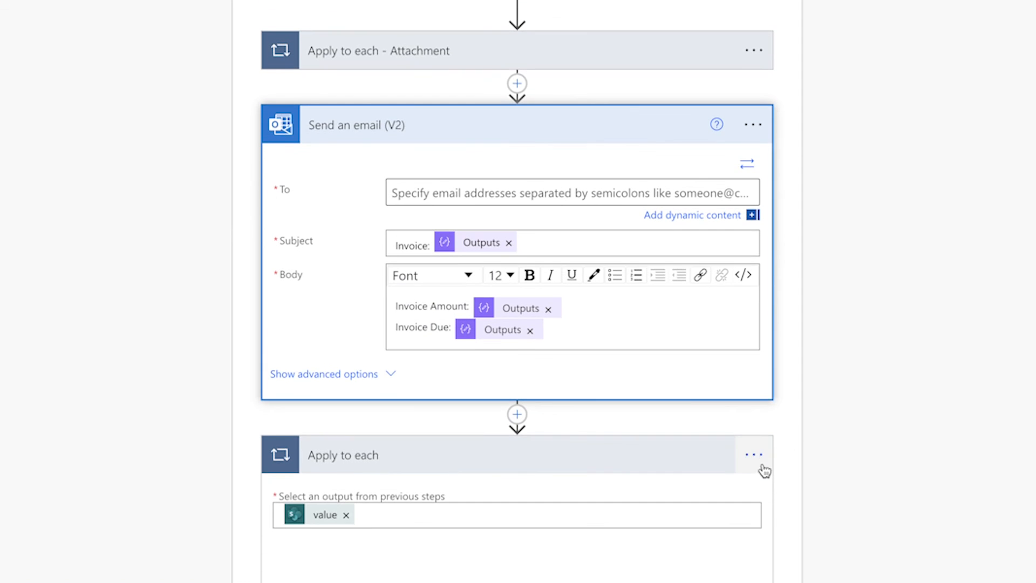
{"action": "left_click", "coordinate": [755, 457]}
{"action": "left_click", "coordinate": [836, 562]}
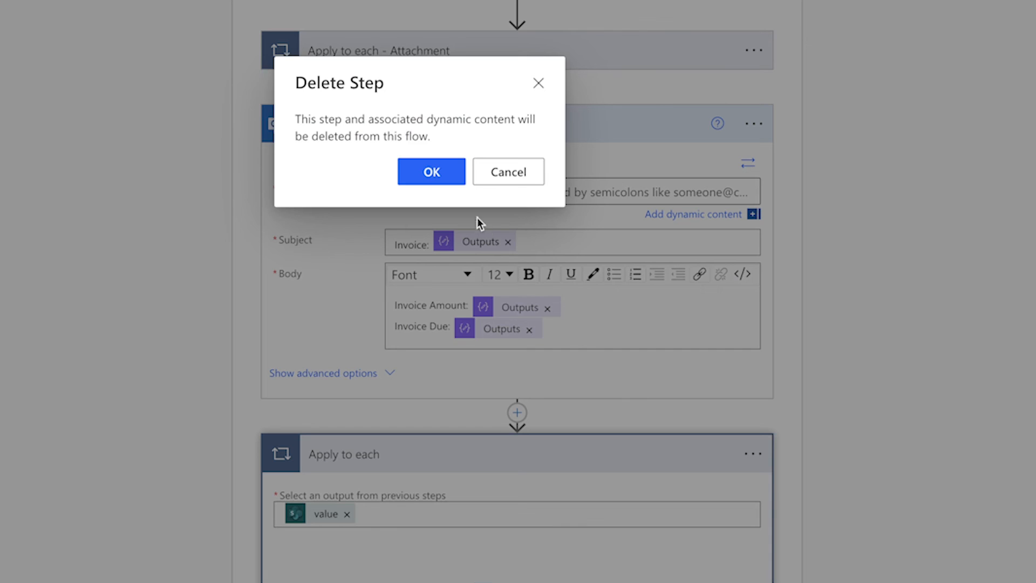
{"action": "left_click", "coordinate": [431, 172]}
Set the recipient of the Send an email (V2) action to the Compose - Client Email output
{"action": "left_click", "coordinate": [694, 214]}
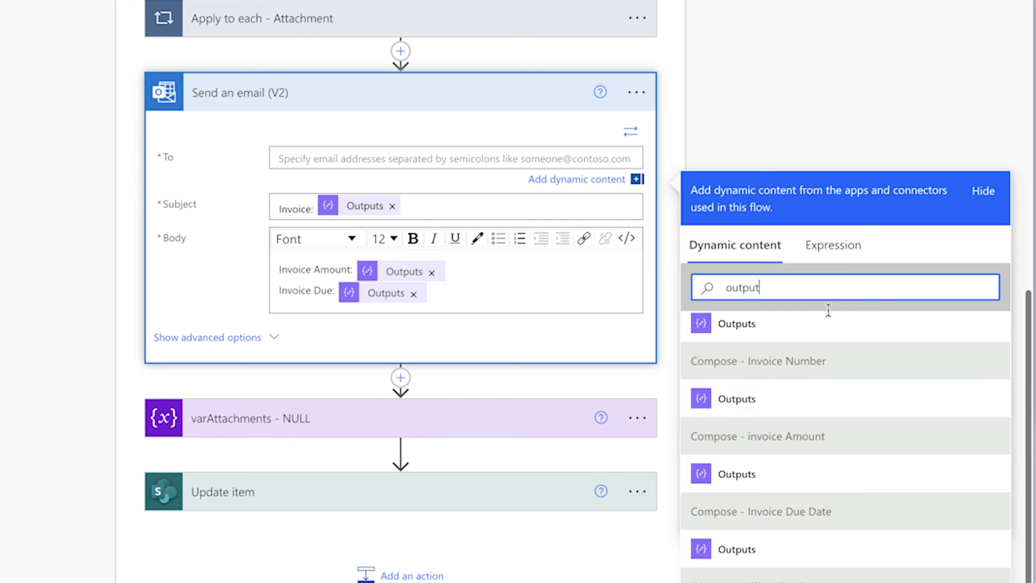
{"action": "scroll", "coordinate": [785, 485], "scroll_direction": "down", "scroll_amount": 2}
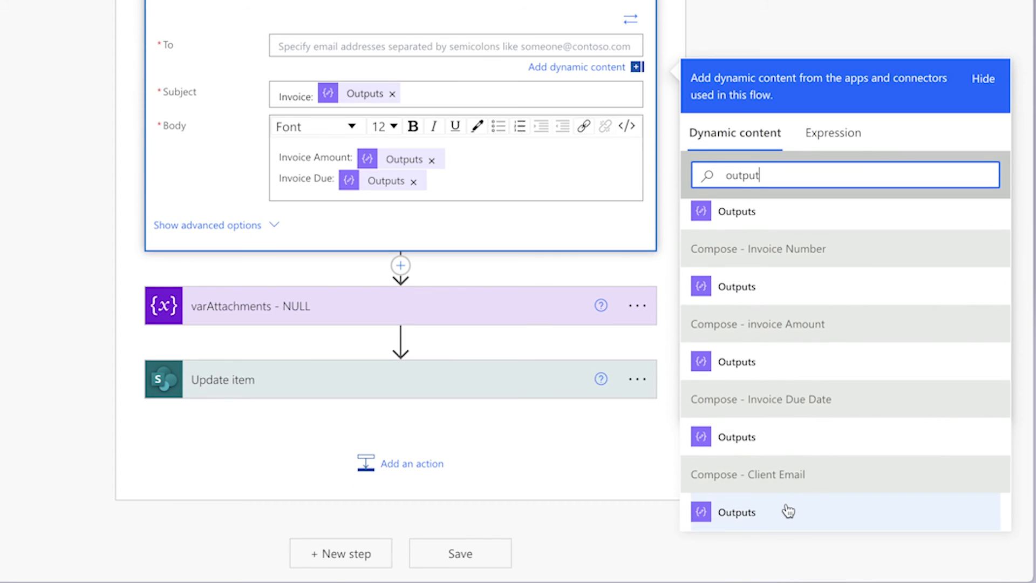
{"action": "left_click", "coordinate": [788, 511]}
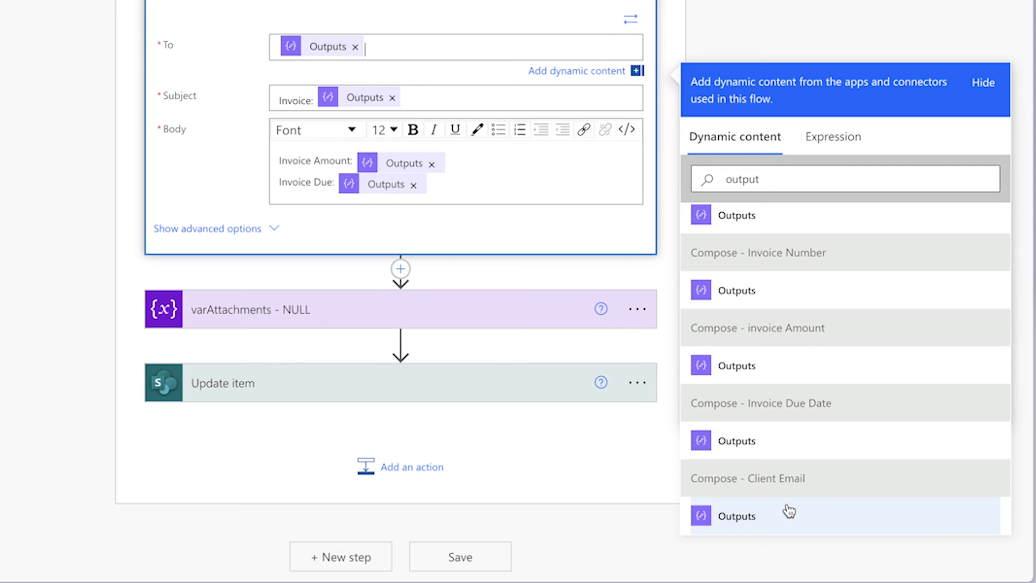
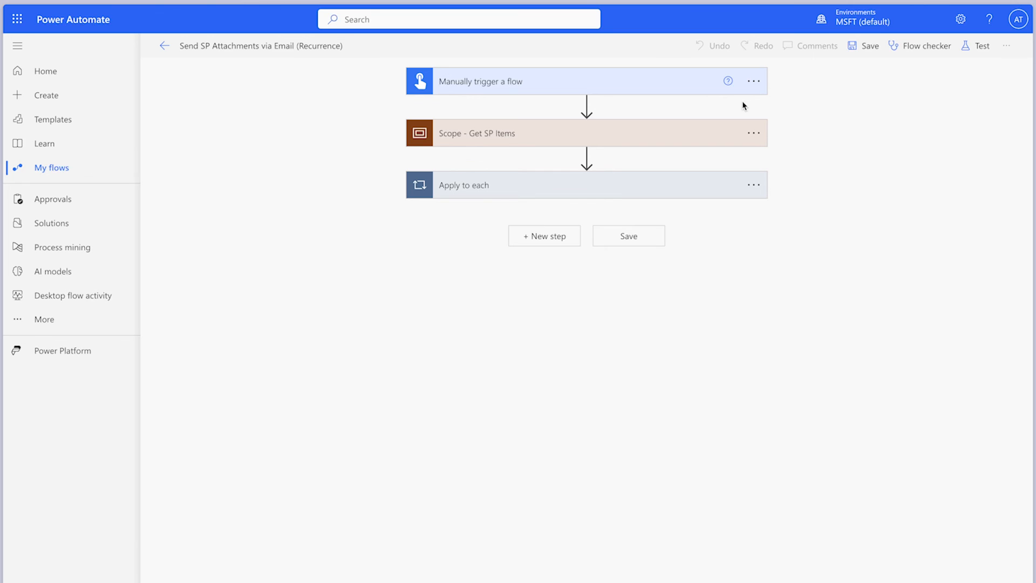
Replace the manual trigger of the Send SP Attachments via Email (Recurrence) flow with the Schedule Recurrence trigger
{"action": "left_click", "coordinate": [753, 81]}
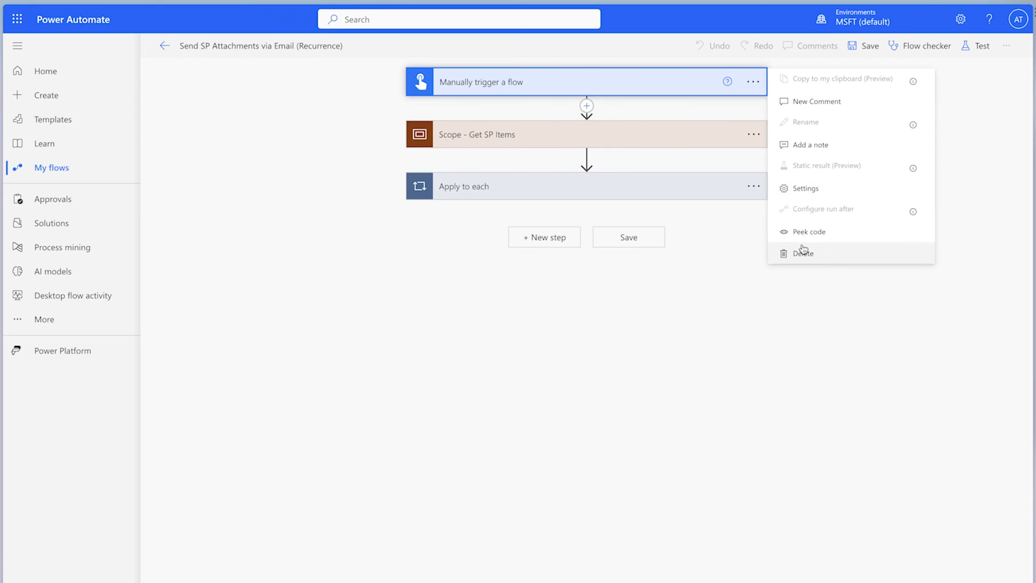
{"action": "left_click", "coordinate": [783, 251]}
{"action": "left_click", "coordinate": [525, 351]}
{"action": "type", "text": "recurr"}
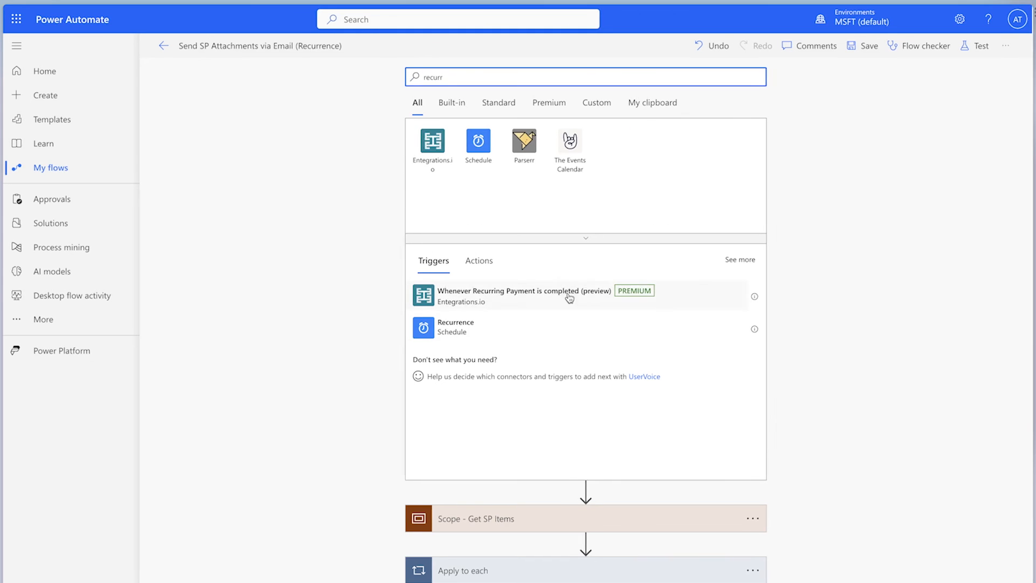
{"action": "left_click", "coordinate": [554, 324]}
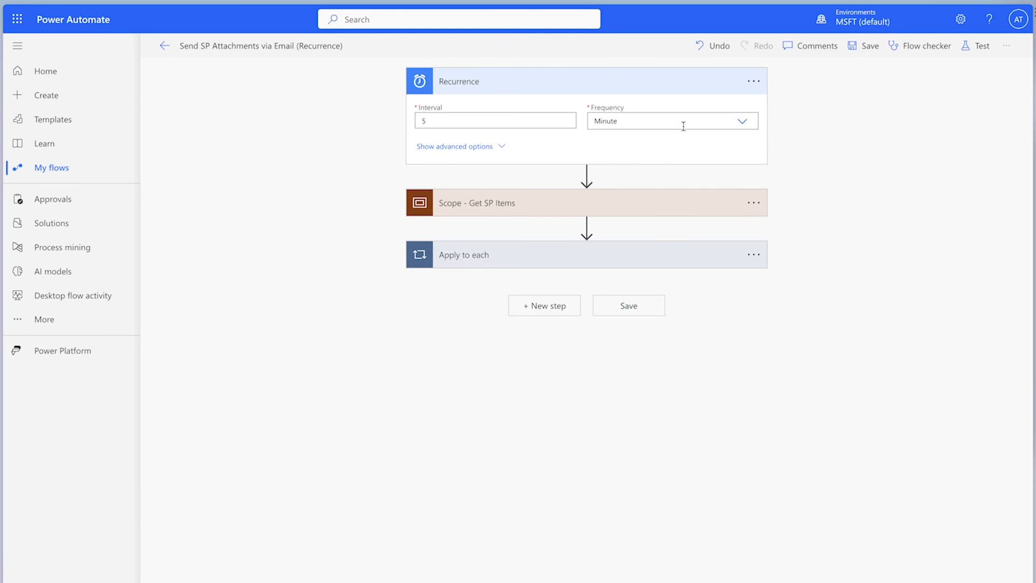
Set the recurrence to an interval of 1 Week in the (UTC-07:00) Mountain Time (US & Canada) time zone
{"action": "left_click", "coordinate": [701, 123]}
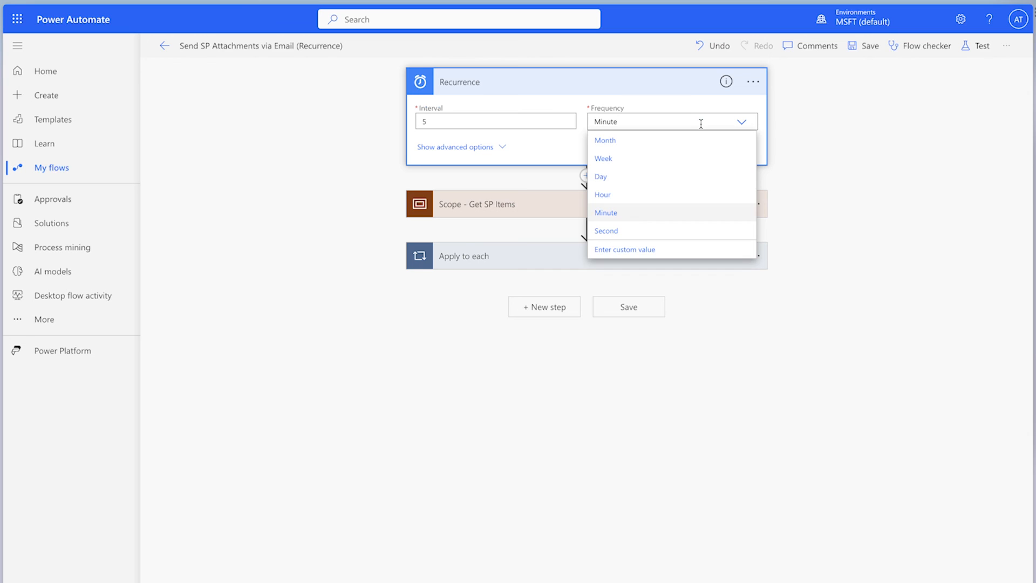
{"action": "left_click", "coordinate": [648, 163]}
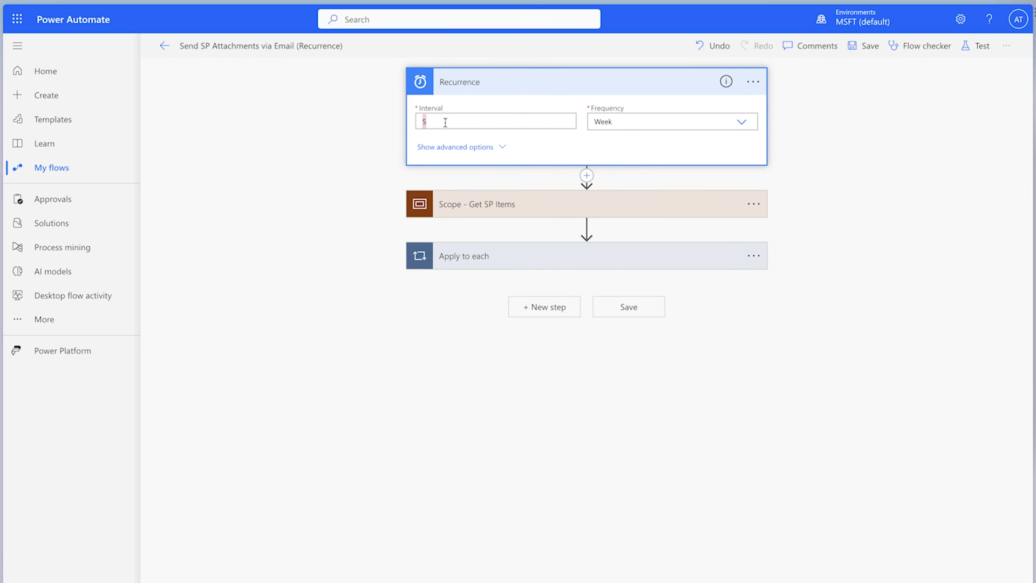
{"action": "left_click", "coordinate": [500, 146]}
{"action": "left_click", "coordinate": [683, 147]}
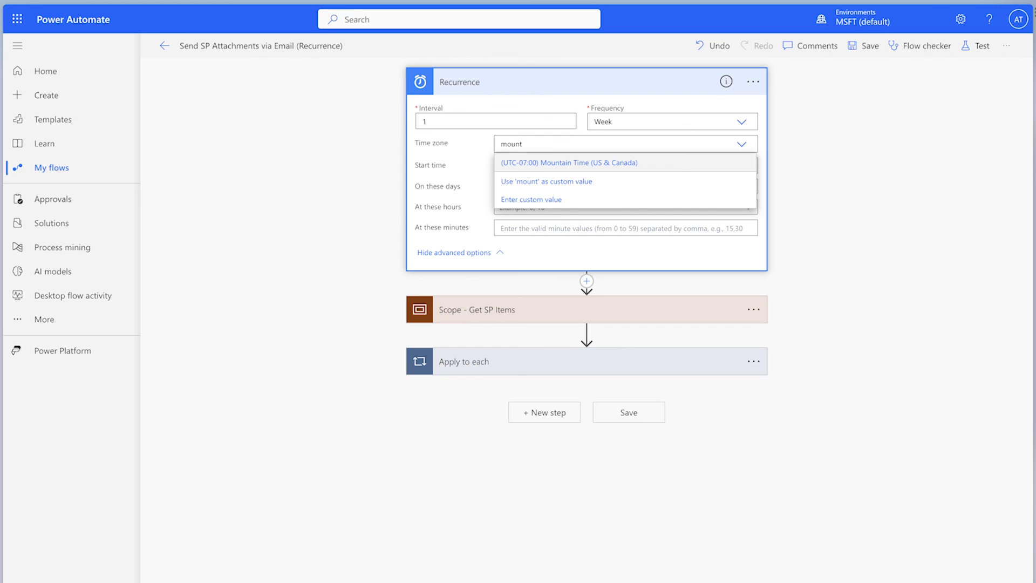
{"action": "left_click", "coordinate": [675, 163]}
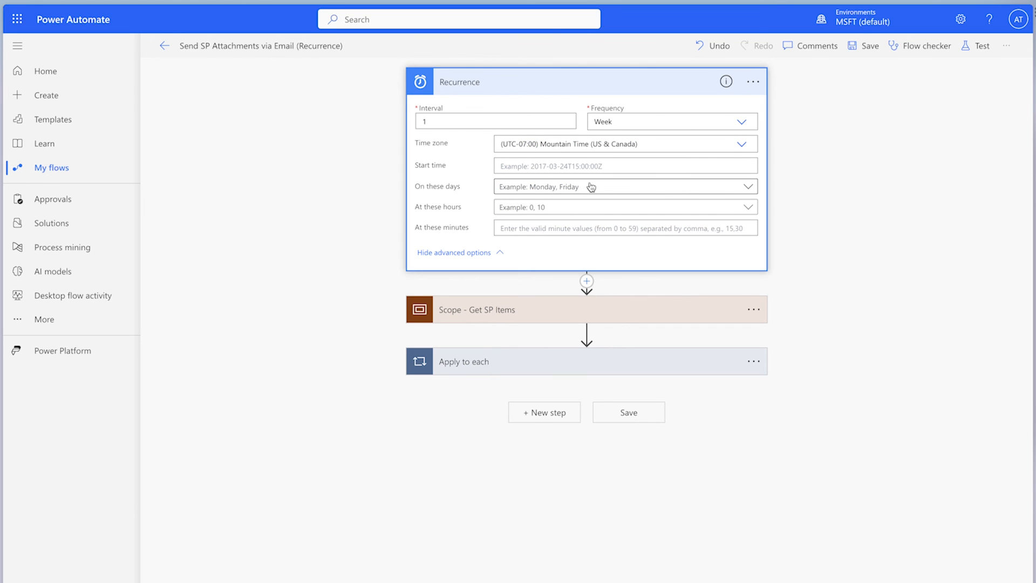
Set the recurrence to run on Monday, Tuesday, Wednesday, Thursday and Friday
{"action": "left_click", "coordinate": [706, 190]}
{"action": "left_click", "coordinate": [526, 252]}
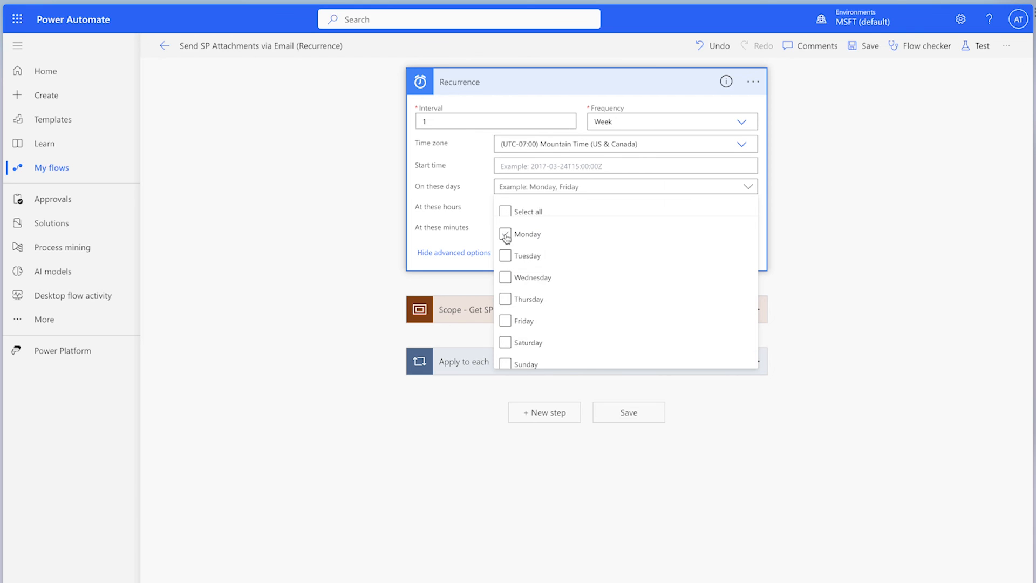
{"action": "left_click", "coordinate": [507, 236]}
{"action": "left_click", "coordinate": [507, 256]}
{"action": "left_click", "coordinate": [507, 277]}
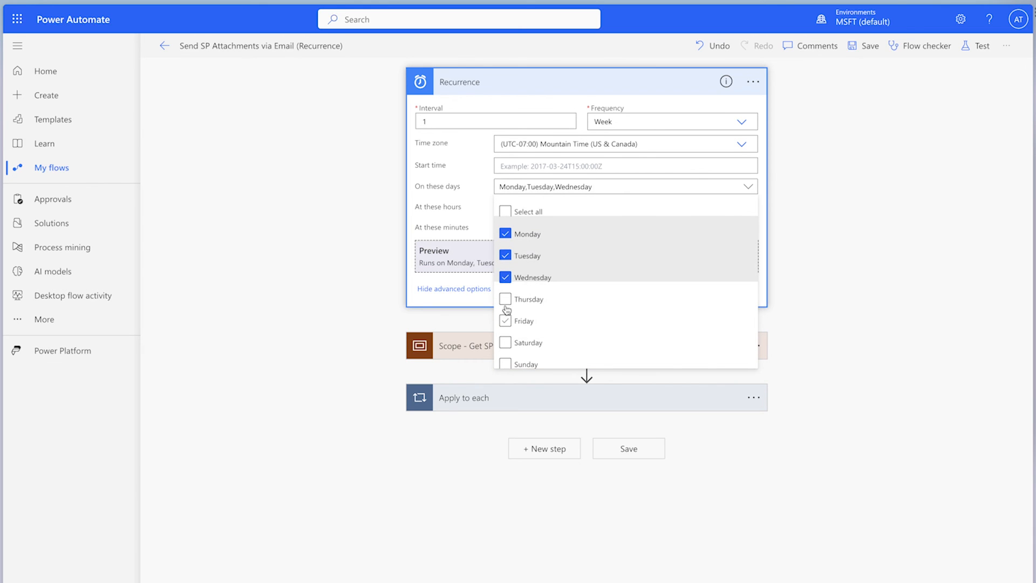
{"action": "left_click", "coordinate": [505, 299]}
{"action": "left_click", "coordinate": [506, 322]}
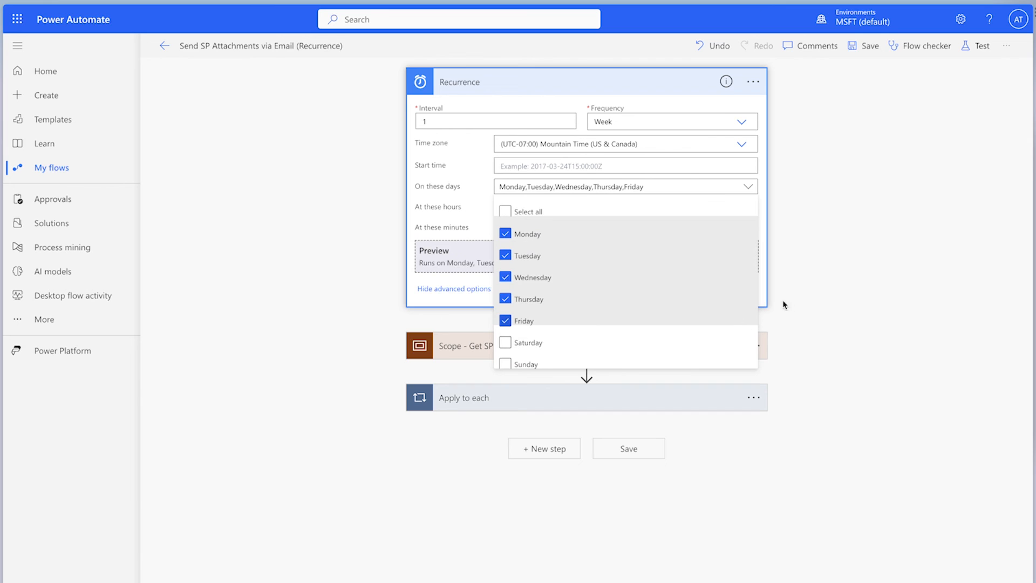
{"action": "left_click", "coordinate": [783, 286]}
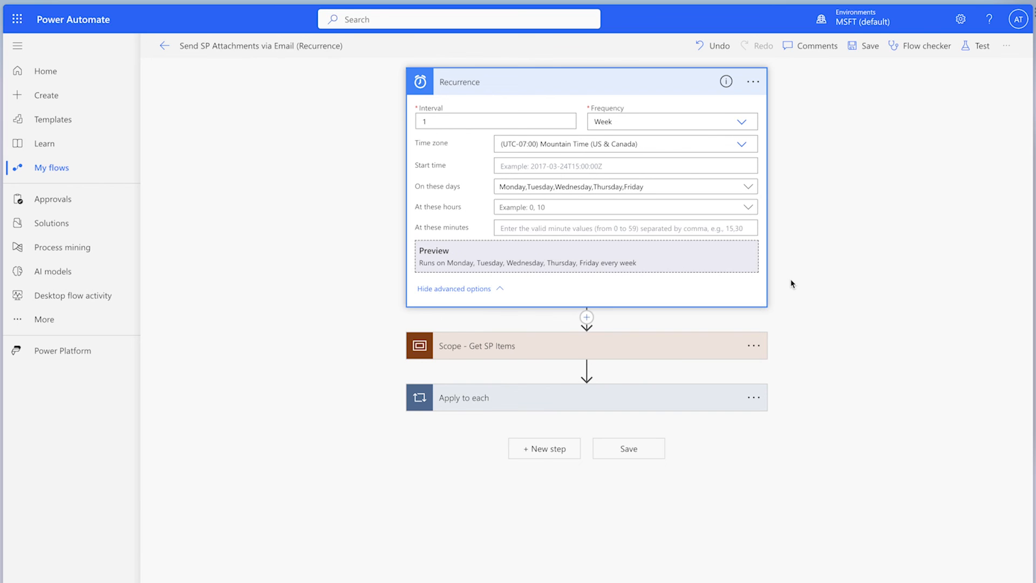
Set the hour at which the recurrence runs to 8
{"action": "left_click", "coordinate": [747, 209]}
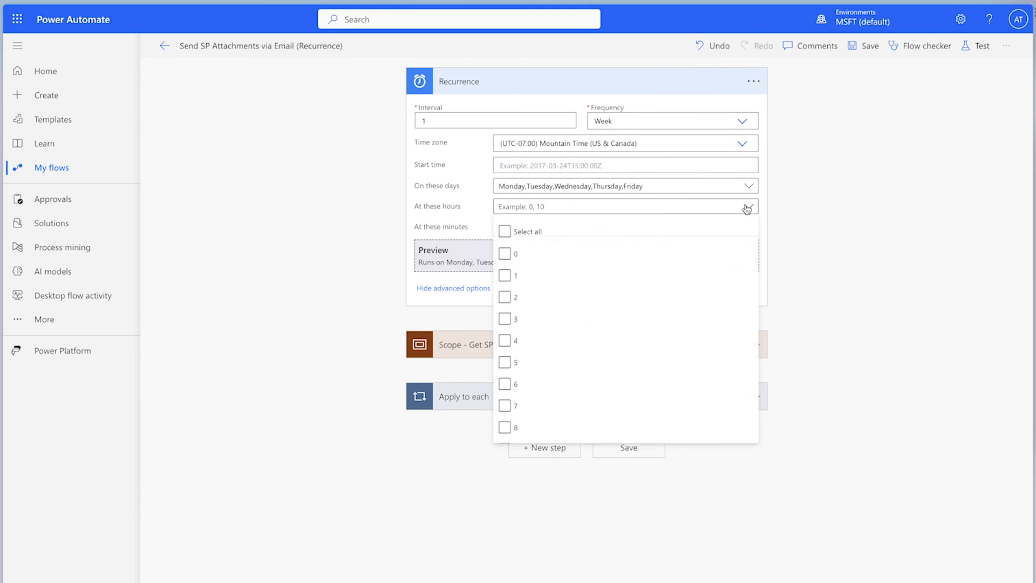
{"action": "left_click", "coordinate": [505, 429]}
{"action": "left_click", "coordinate": [818, 255]}
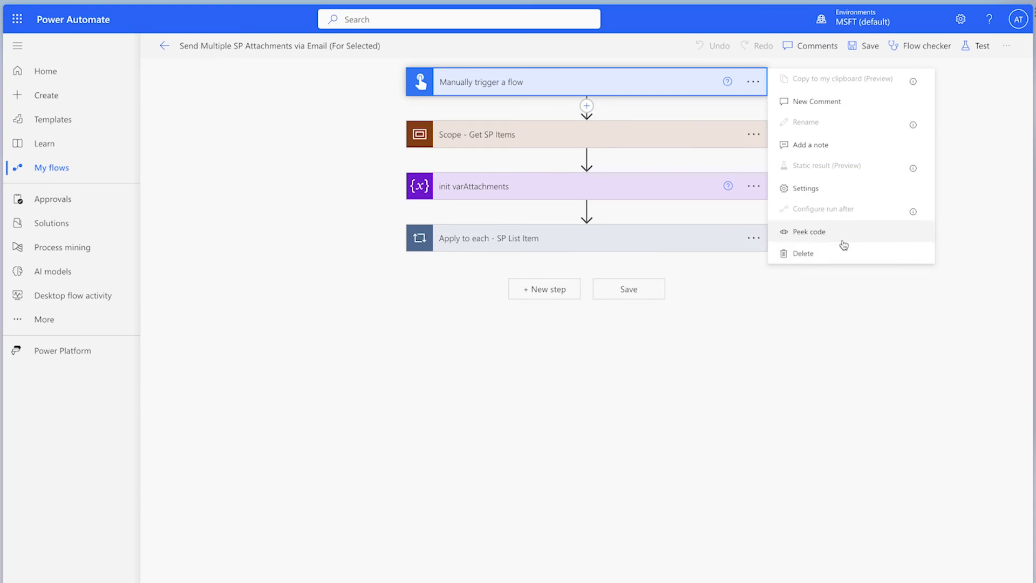
Replace the manual trigger of the Send Multiple SP Attachments via Email (For Selected) flow with SharePoint's For a selected item trigger
{"action": "left_click", "coordinate": [839, 251]}
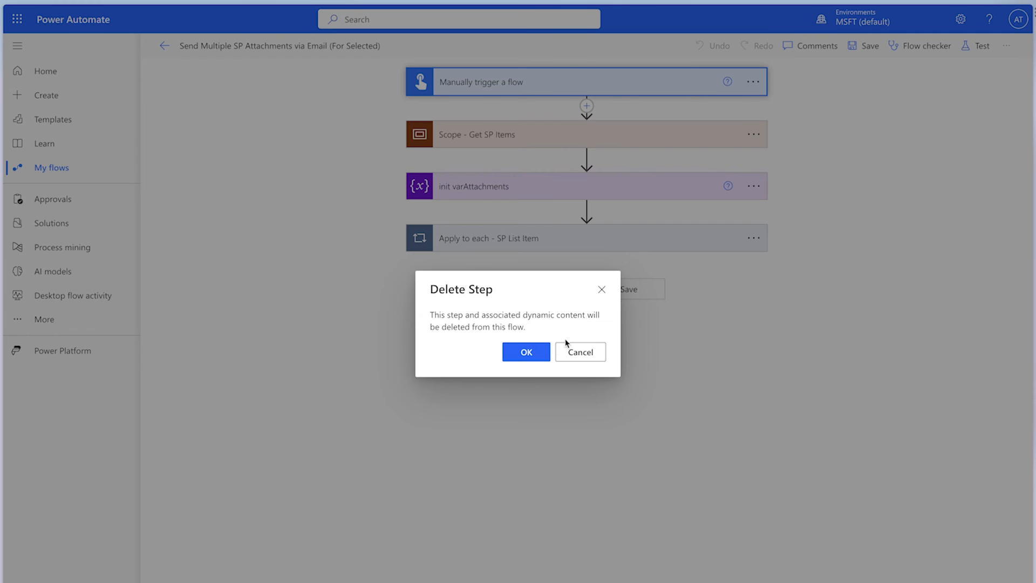
{"action": "left_click", "coordinate": [539, 353]}
{"action": "type", "text": "for a selected"}
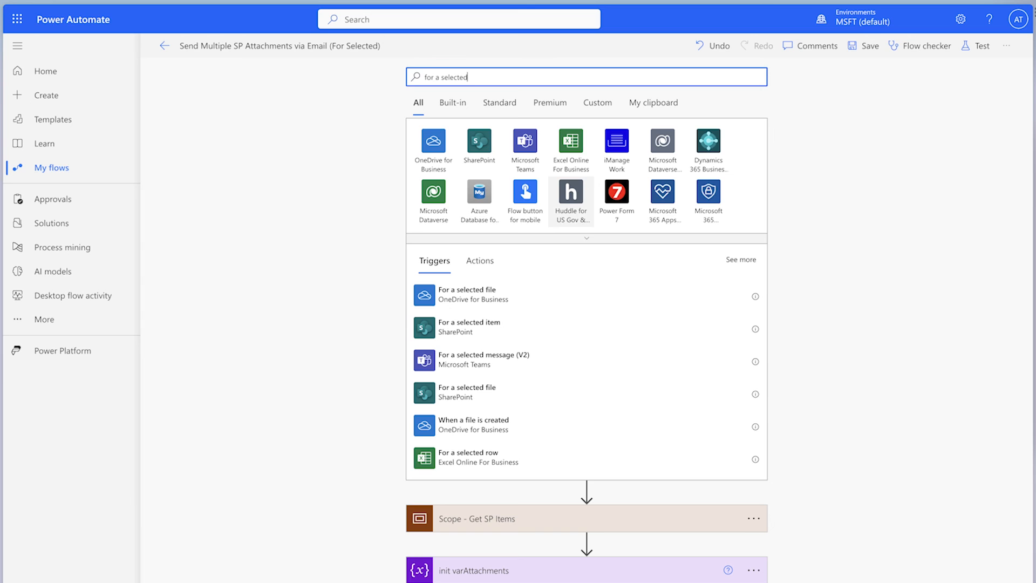
{"action": "left_click", "coordinate": [547, 328]}
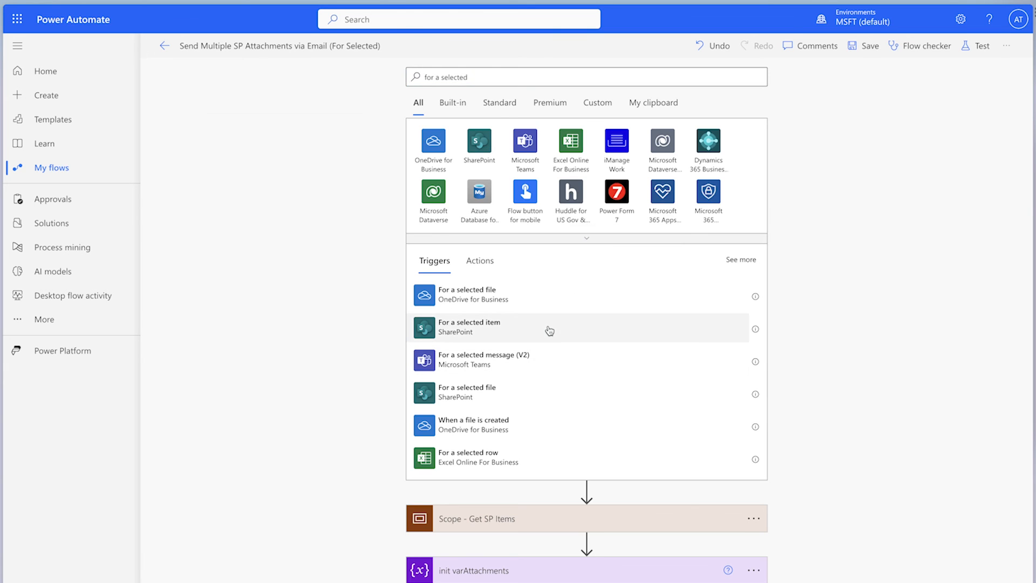
Point the For a selected item trigger to the Power Platform Sandbox site and the Invoice Tracker list
{"action": "left_click", "coordinate": [743, 109]}
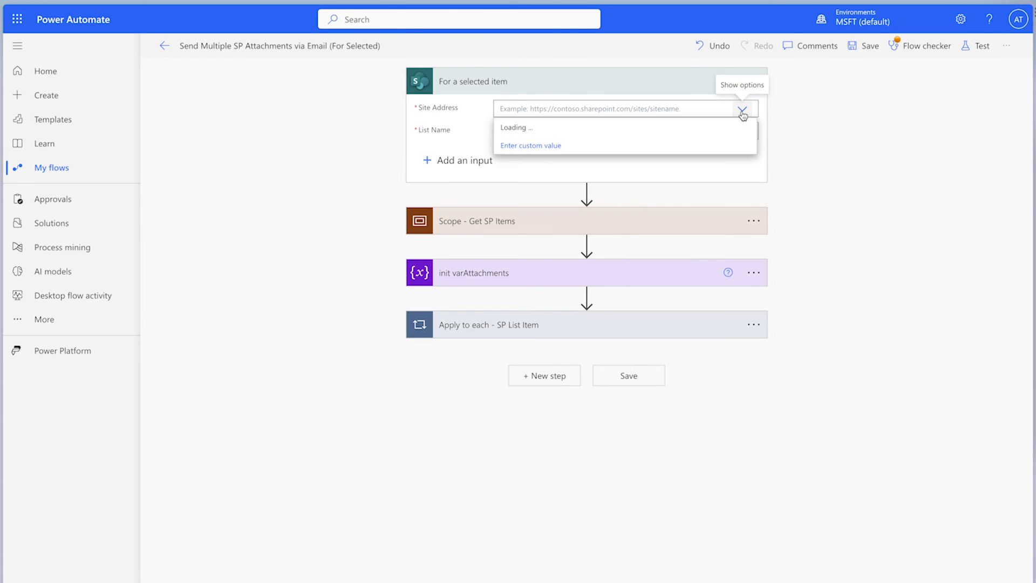
{"action": "left_click", "coordinate": [712, 145]}
{"action": "left_click", "coordinate": [743, 144]}
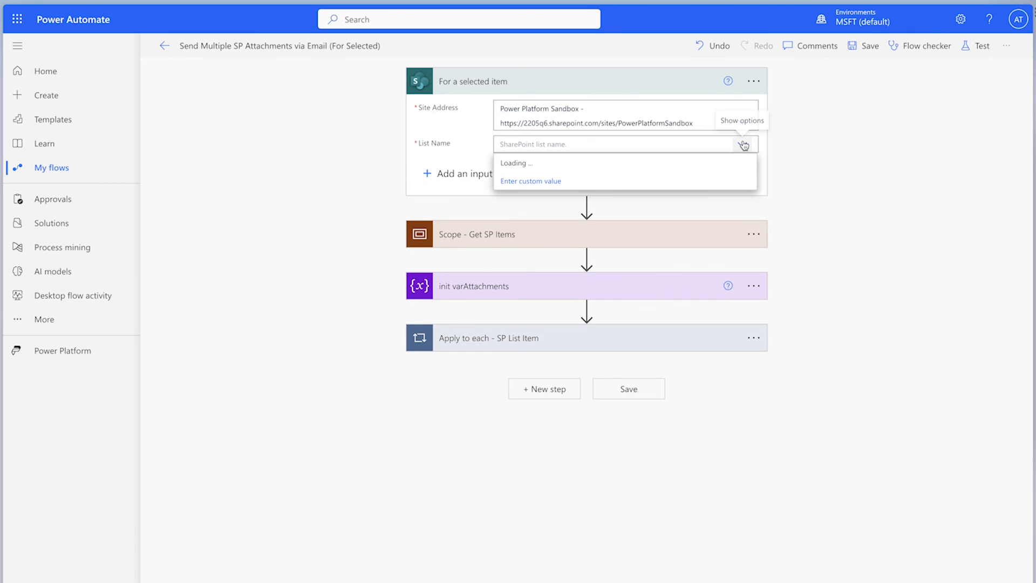
{"action": "left_click", "coordinate": [599, 271]}
Delete the Scope - Get SP Items scope from the flow
{"action": "left_click", "coordinate": [753, 234]}
{"action": "left_click", "coordinate": [804, 406]}
{"action": "left_click", "coordinate": [526, 351]}
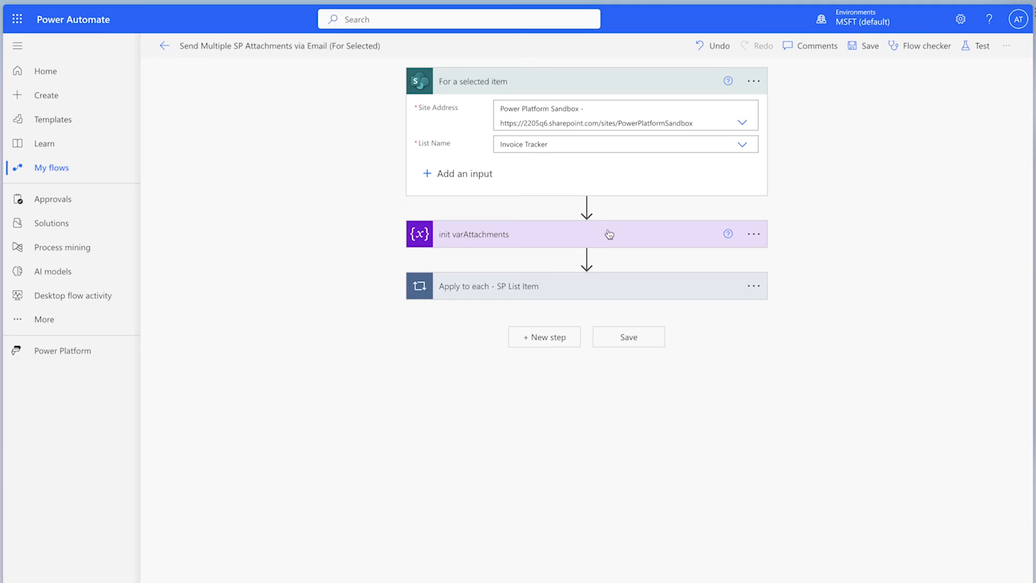
Add a SharePoint Get item action between the For a selected item trigger and init varAttachments
{"action": "left_click", "coordinate": [586, 206]}
{"action": "left_click", "coordinate": [544, 216]}
{"action": "type", "text": "get item"}
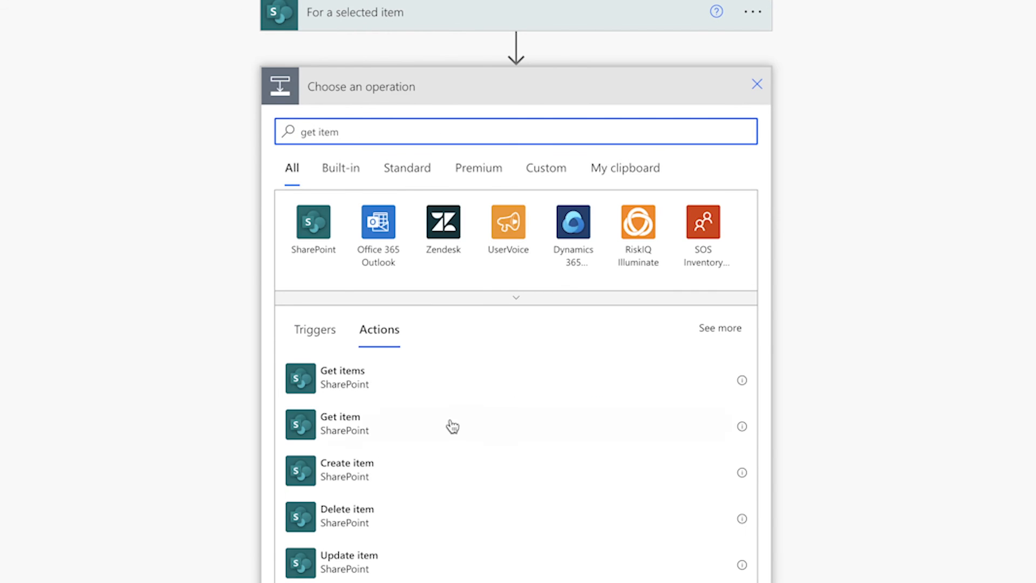
{"action": "left_click", "coordinate": [451, 428]}
Configure Get item with the Power Platform Sandbox site, the Invoice Tracker list and the trigger's ID as Id
{"action": "left_click", "coordinate": [732, 124]}
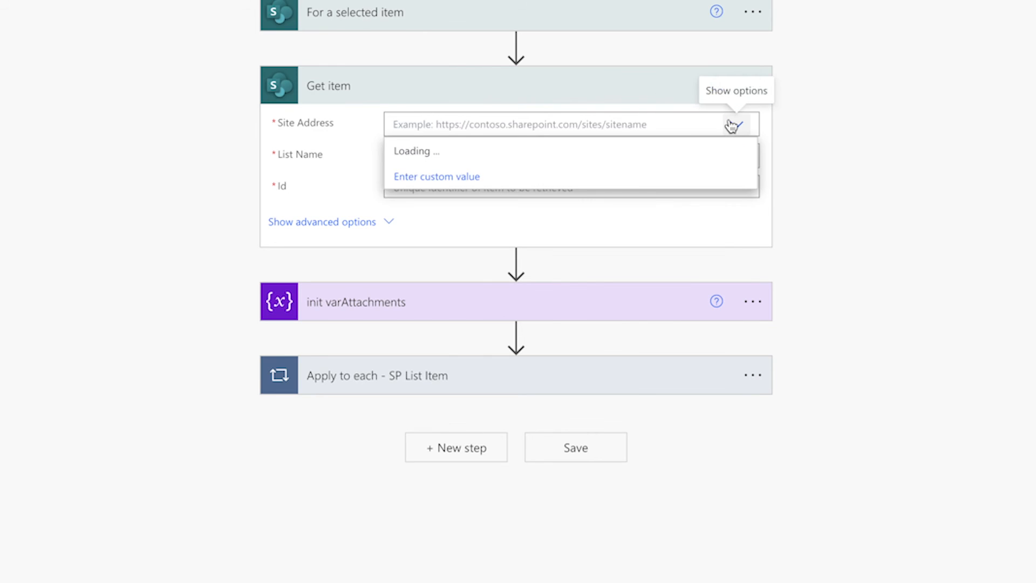
{"action": "left_click", "coordinate": [731, 176]}
{"action": "left_click", "coordinate": [744, 175]}
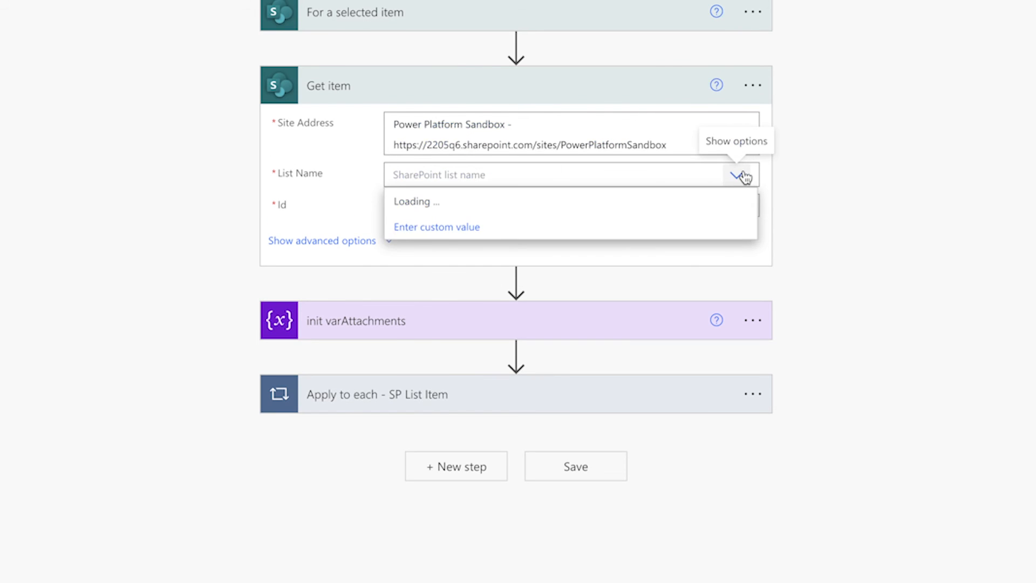
{"action": "left_click", "coordinate": [612, 354]}
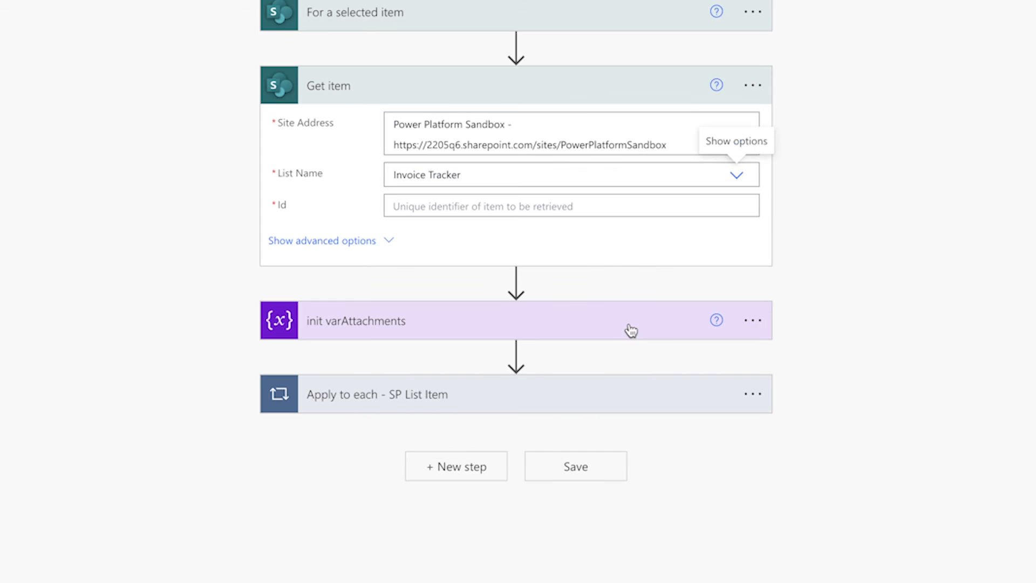
{"action": "left_click", "coordinate": [546, 206]}
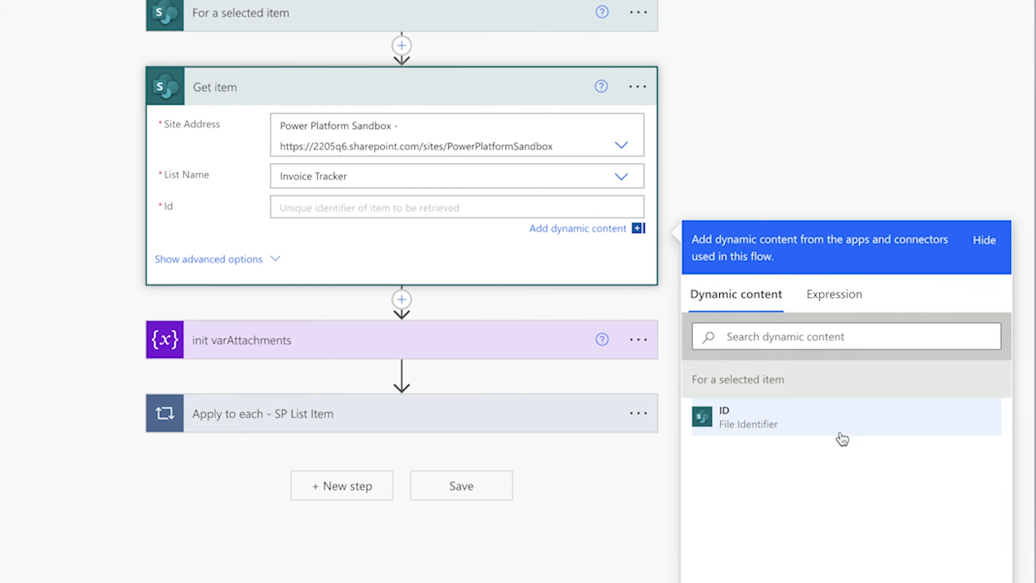
{"action": "left_click", "coordinate": [801, 429]}
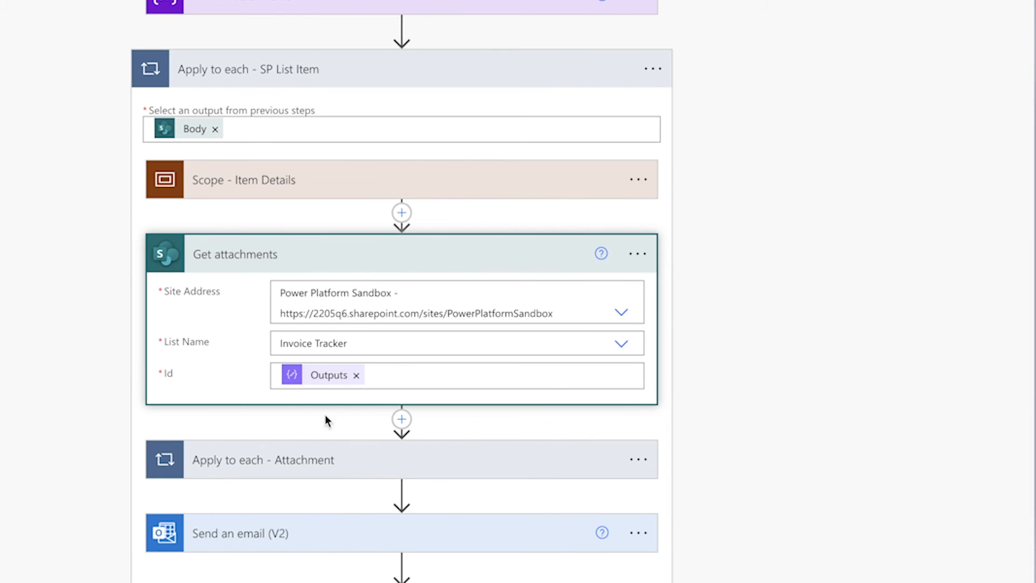
Replace the Id of the Get attachments action with the ID from Get item
{"action": "left_click", "coordinate": [356, 375]}
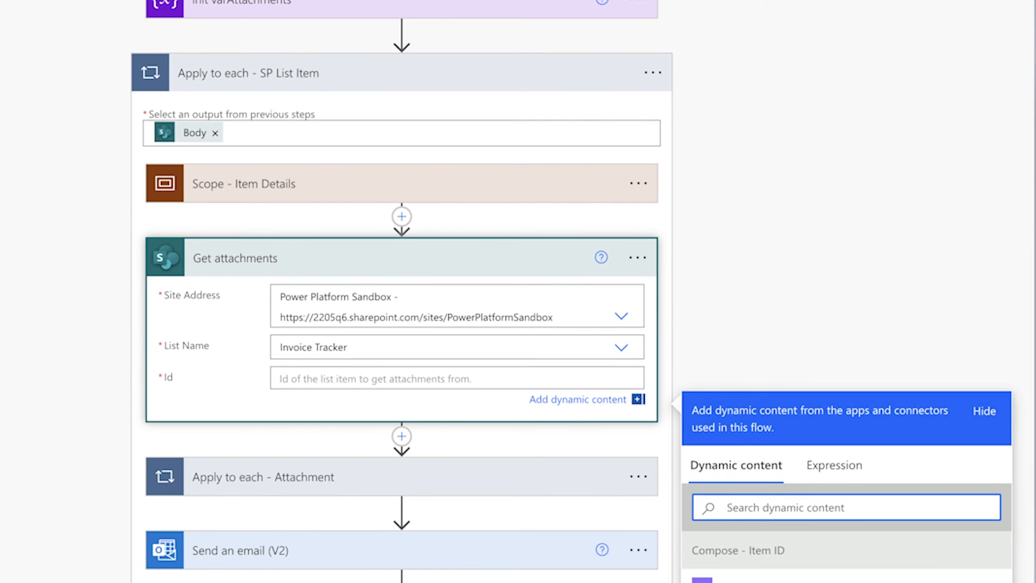
{"action": "type", "text": "id"}
{"action": "scroll", "coordinate": [787, 469], "scroll_direction": "down", "scroll_amount": 2}
{"action": "left_click", "coordinate": [789, 468]}
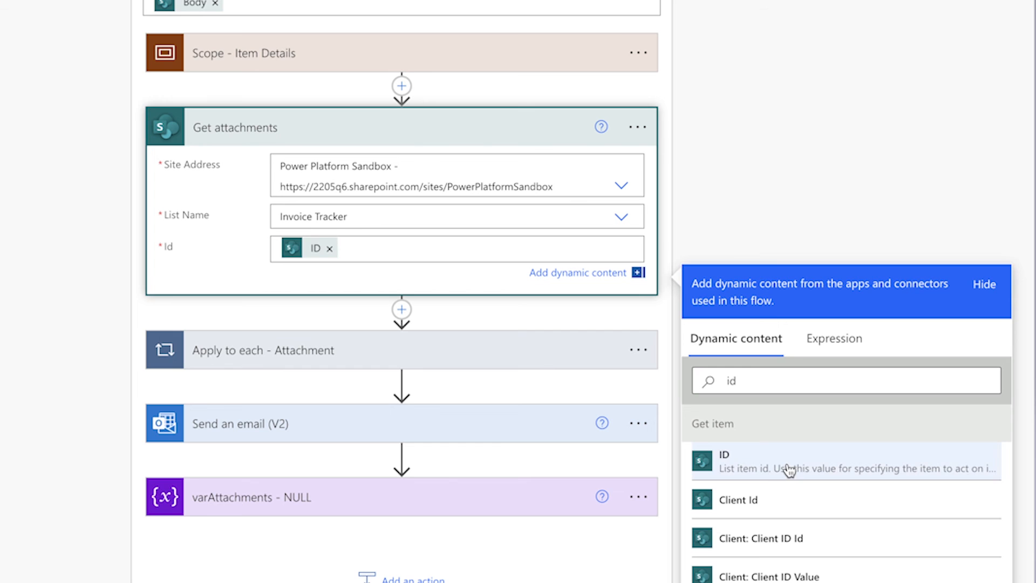
Replace the recipient of Send an email (V2) with Client: Email Address from Get item
{"action": "left_click", "coordinate": [491, 417]}
{"action": "scroll", "coordinate": [758, 248], "scroll_direction": "down", "scroll_amount": 4}
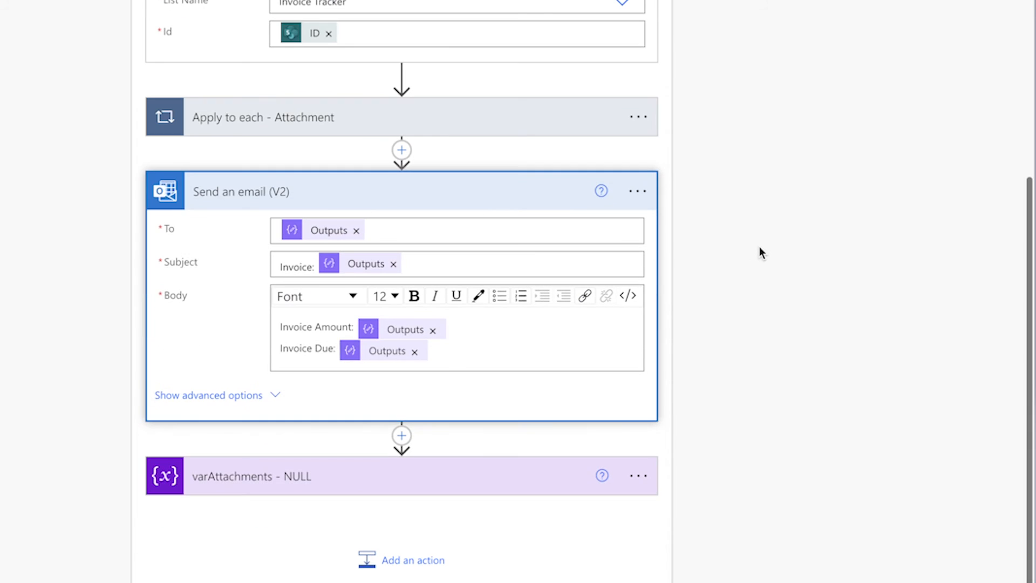
{"action": "left_click", "coordinate": [356, 231]}
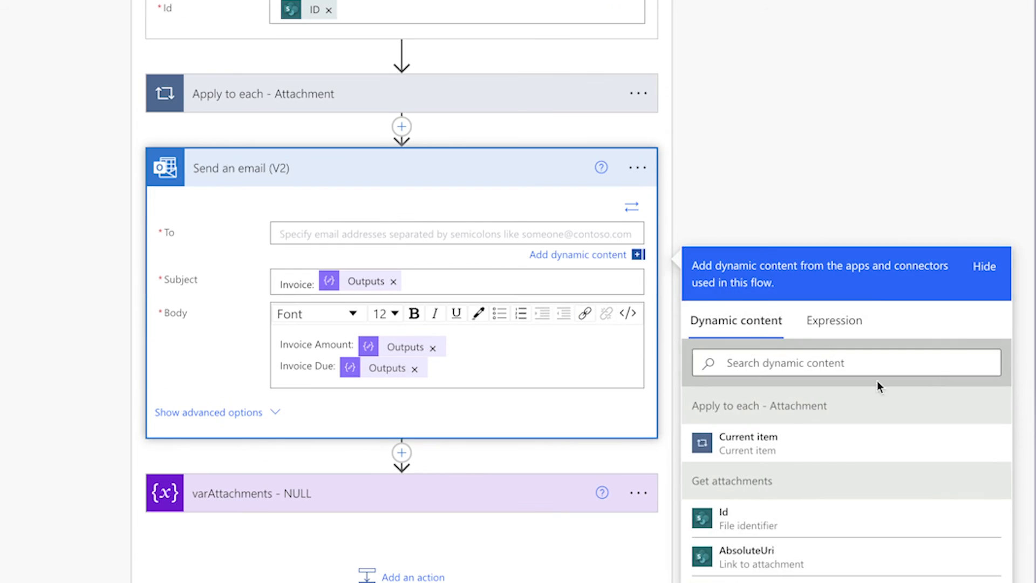
{"action": "scroll", "coordinate": [841, 348], "scroll_direction": "down", "scroll_amount": 1}
{"action": "left_click", "coordinate": [827, 321]}
{"action": "type", "text": "email"}
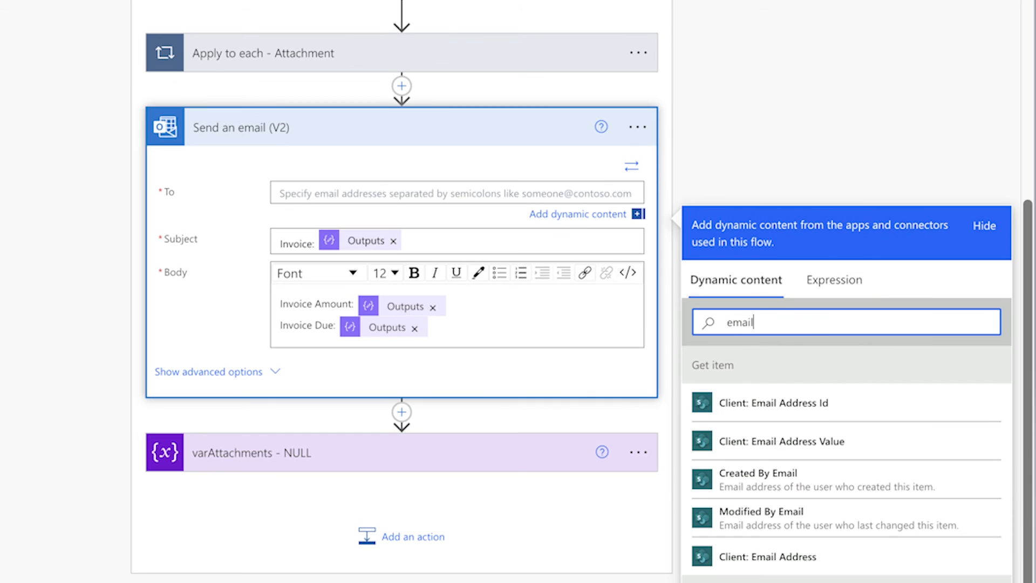
{"action": "left_click", "coordinate": [860, 551]}
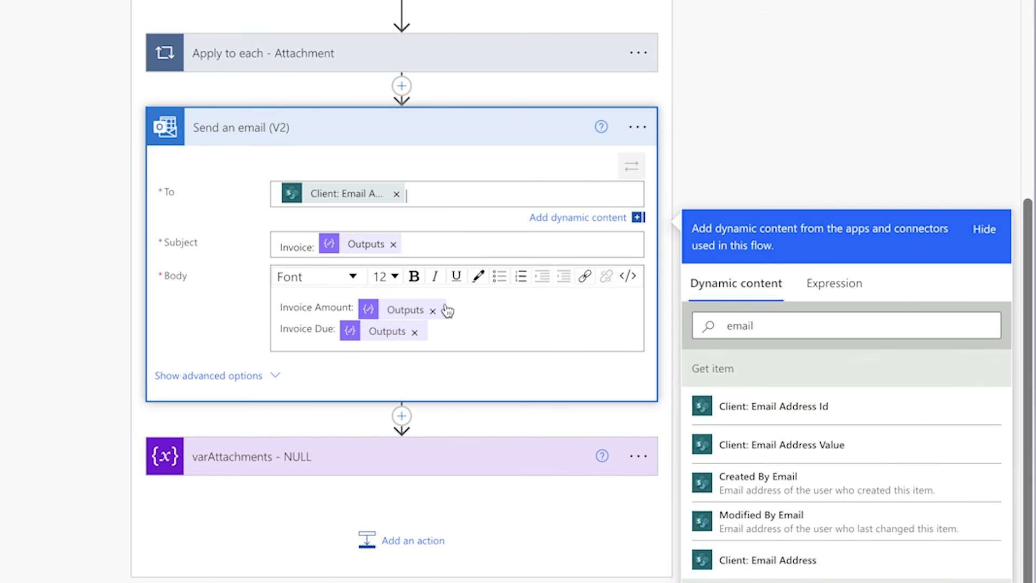
Replace the Outputs value in the email subject after "Invoice:" with the Title from Get item
{"action": "left_click", "coordinate": [393, 241]}
{"action": "left_click", "coordinate": [760, 368]}
{"action": "type", "text": "title"}
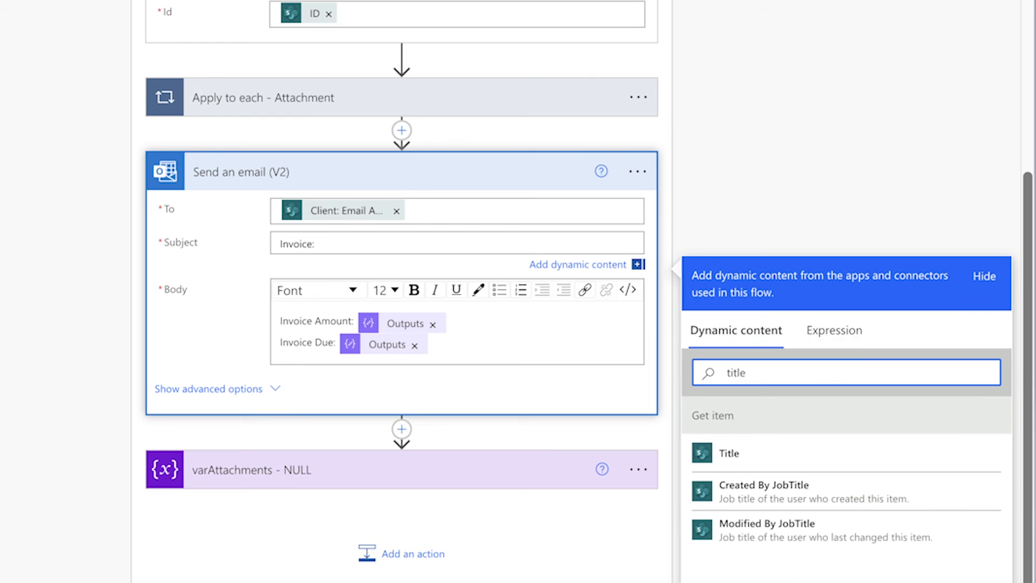
{"action": "left_click", "coordinate": [731, 454]}
Replace the Outputs value after "Invoice Amount:" in the email body with Invoice Amount from Get item
{"action": "left_click", "coordinate": [432, 324]}
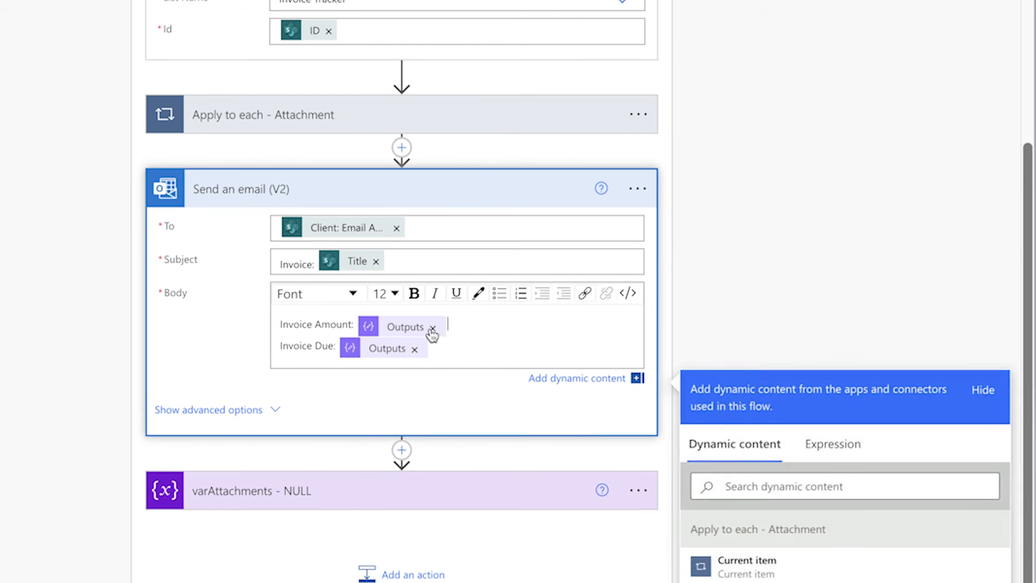
{"action": "scroll", "coordinate": [754, 315], "scroll_direction": "down", "scroll_amount": 3}
{"action": "left_click", "coordinate": [754, 316]}
{"action": "type", "text": "invoice"}
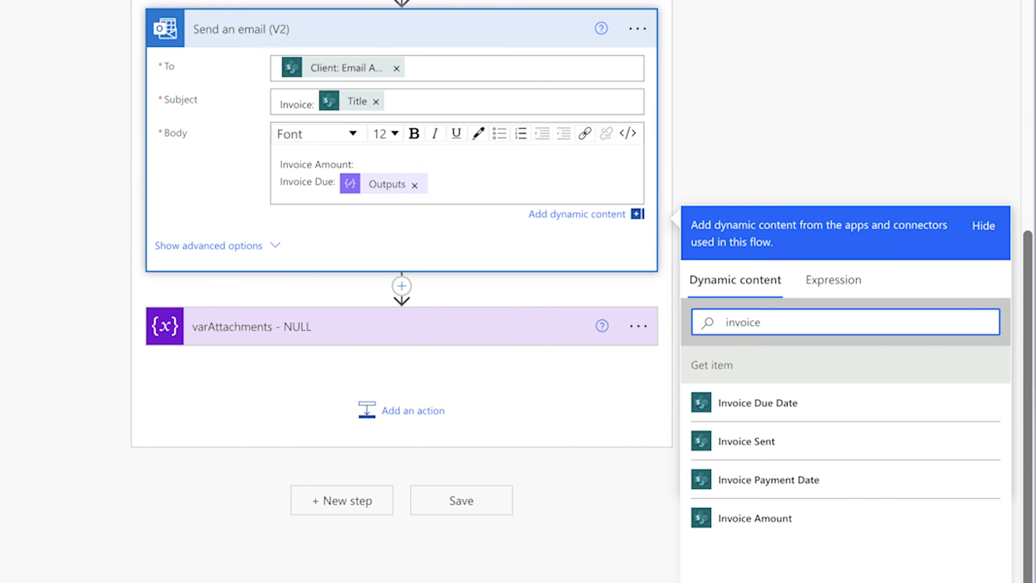
{"action": "left_click", "coordinate": [775, 518]}
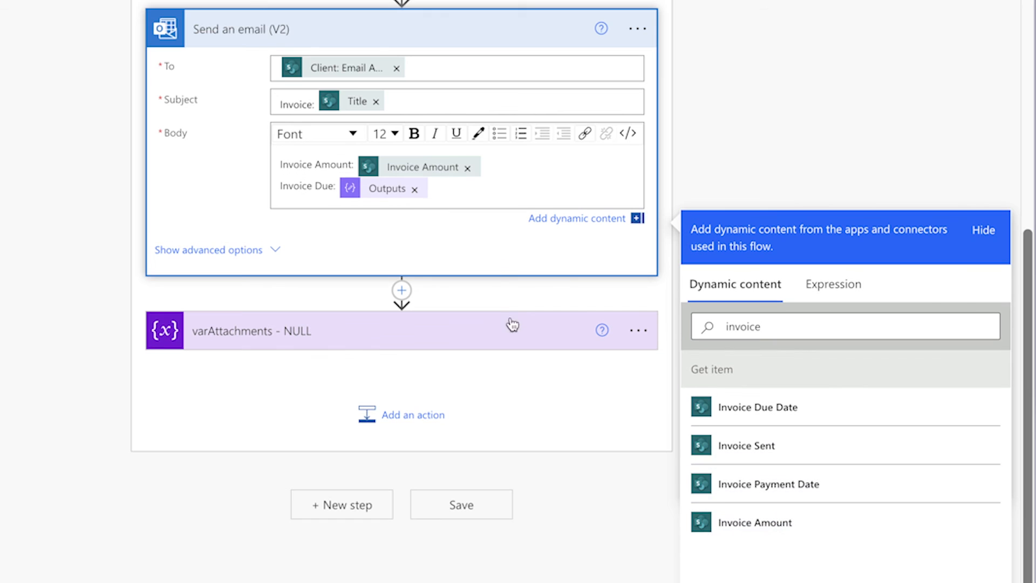
Replace the Outputs value after "Invoice Due:" in the email body with a formatDateTime expression formatting Get item's Invoice Due Date as 'MMM dd,yyyy'
{"action": "left_click", "coordinate": [416, 192]}
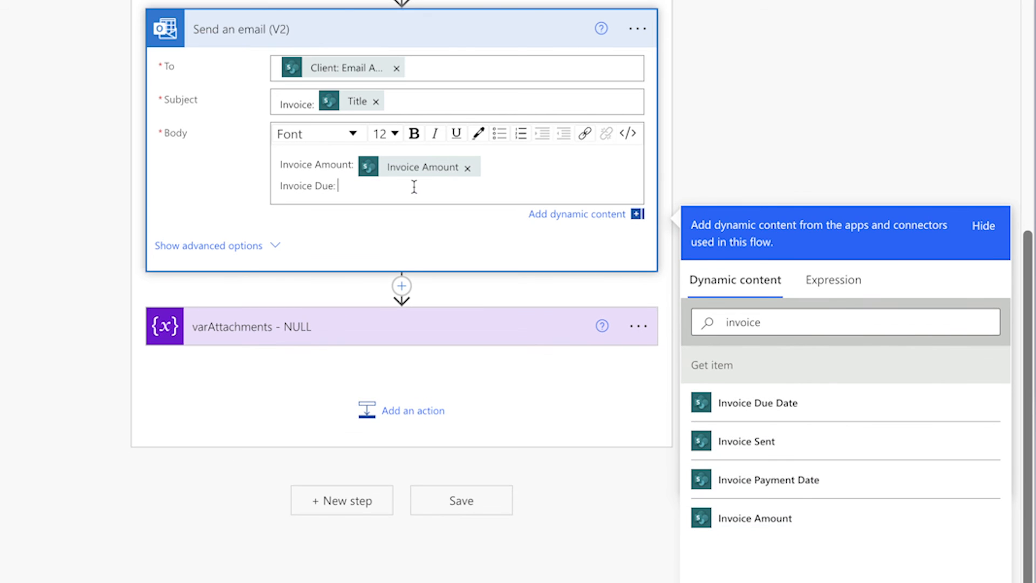
{"action": "left_click", "coordinate": [844, 284]}
{"action": "type", "text": "formatDateTime("}
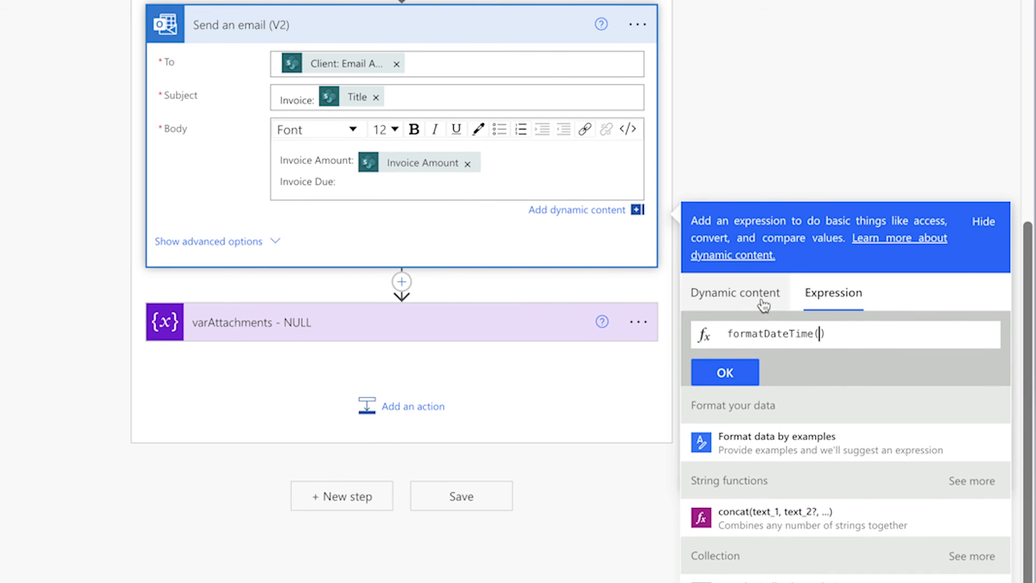
{"action": "left_click", "coordinate": [766, 297]}
{"action": "scroll", "coordinate": [858, 406], "scroll_direction": "down", "scroll_amount": 5}
{"action": "scroll", "coordinate": [874, 419], "scroll_direction": "up", "scroll_amount": 1}
{"action": "scroll", "coordinate": [874, 427], "scroll_direction": "down", "scroll_amount": 10}
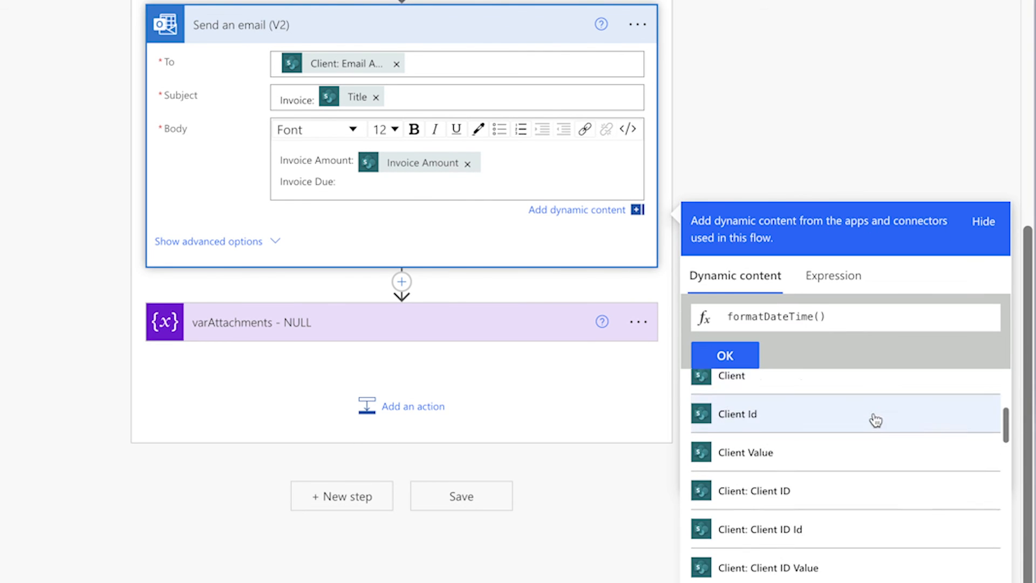
{"action": "scroll", "coordinate": [874, 432], "scroll_direction": "down", "scroll_amount": 8}
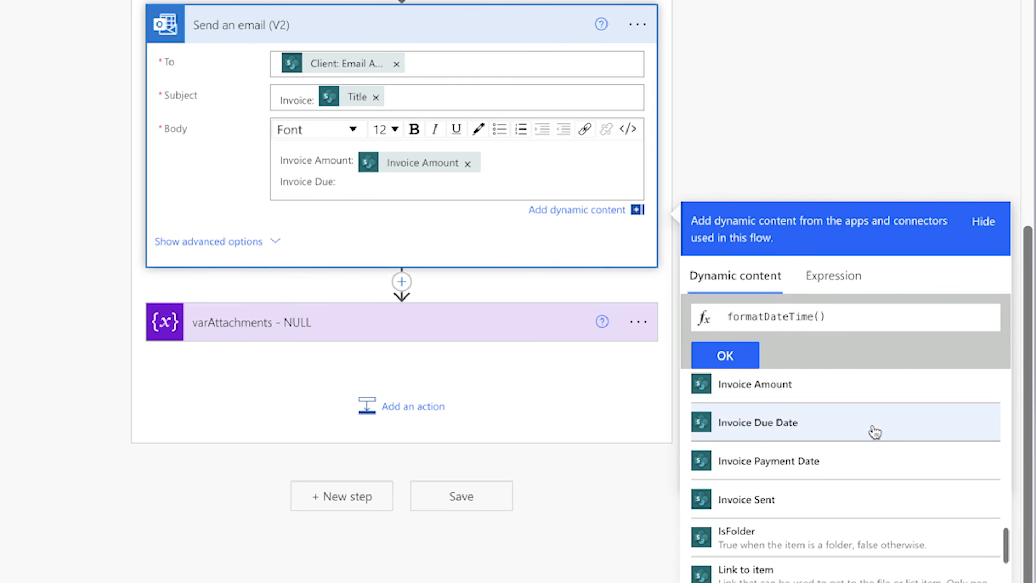
{"action": "left_click", "coordinate": [874, 432]}
{"action": "type", "text": ",'MMM"}
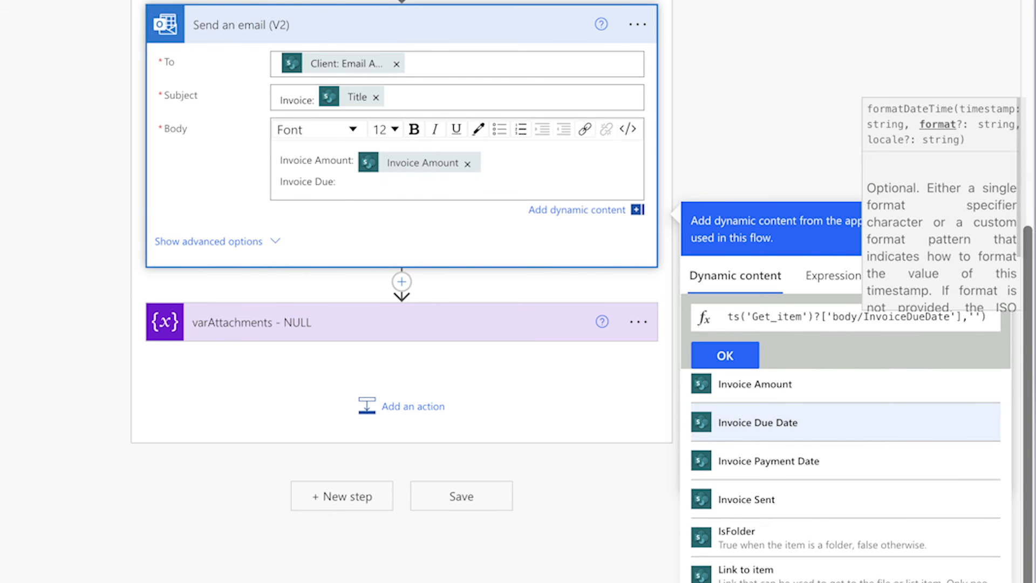
{"action": "type", "text": " dd,yyyy"}
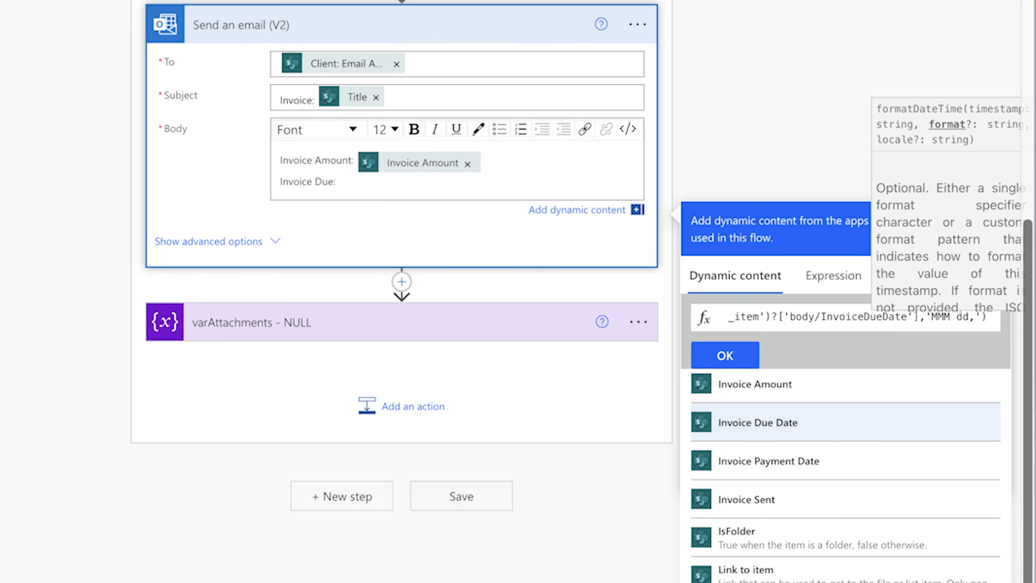
{"action": "left_click", "coordinate": [750, 363]}
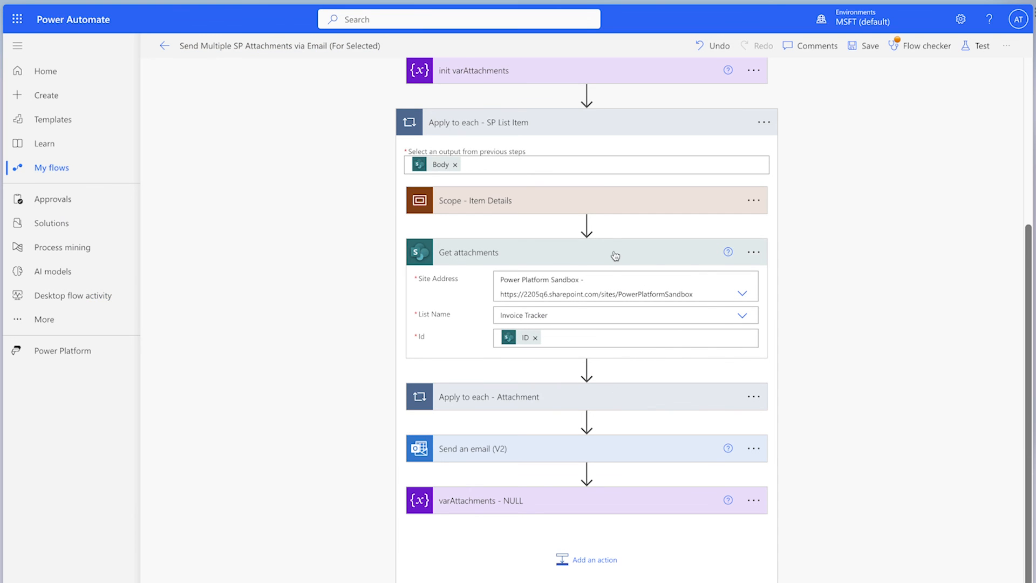
Move Get attachments, Apply to each - Attachment, Send an email (V2) and varAttachments - NULL out of the SP List Item loop, below init varAttachments
{"action": "left_click", "coordinate": [613, 255]}
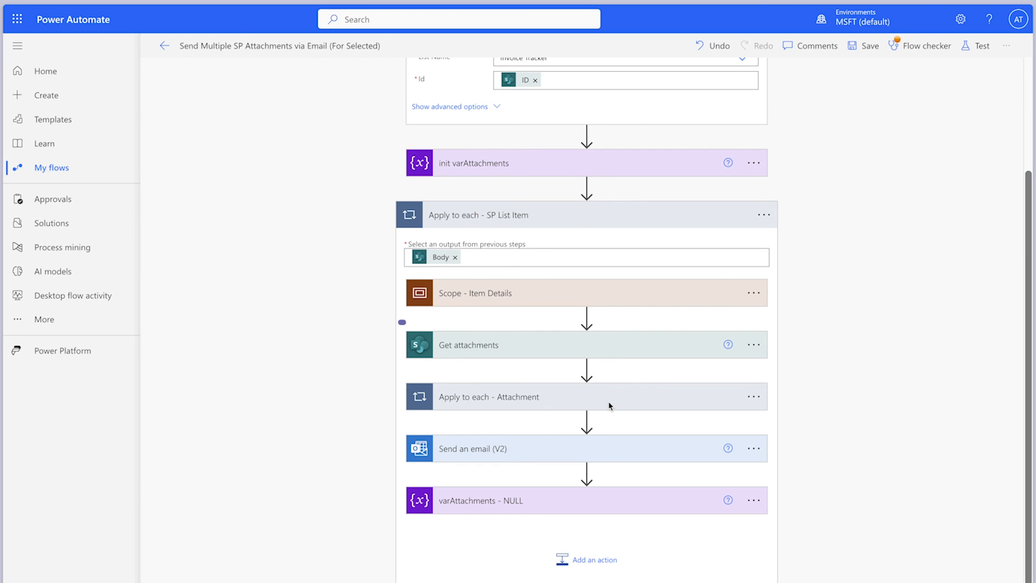
{"action": "left_click_drag", "start_coordinate": [557, 346], "coordinate": [620, 245]}
{"action": "left_click_drag", "start_coordinate": [606, 393], "coordinate": [620, 242]}
{"action": "left_click_drag", "start_coordinate": [620, 478], "coordinate": [614, 319]}
{"action": "left_click_drag", "start_coordinate": [630, 525], "coordinate": [635, 375]}
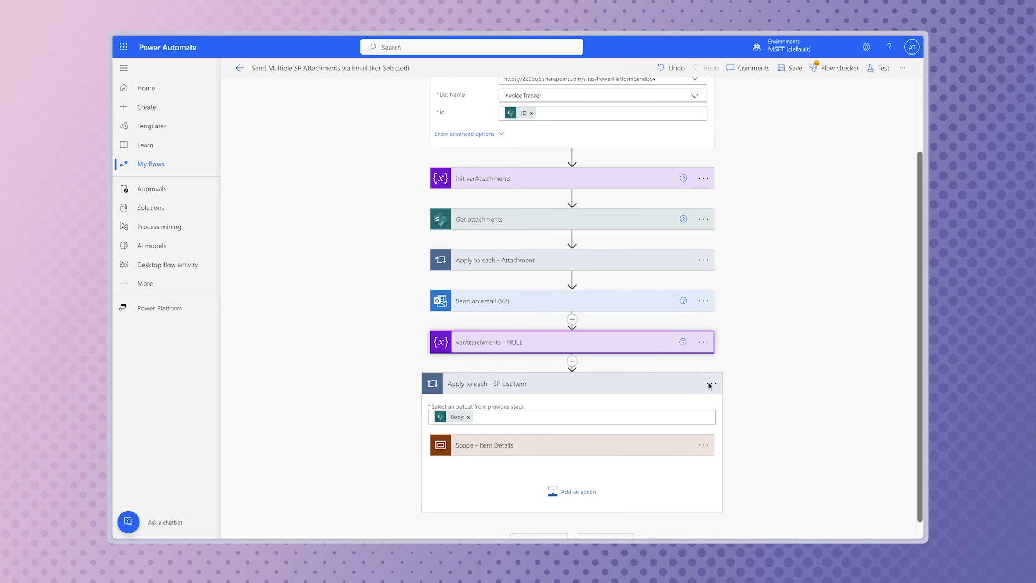
Delete the Apply to each - SP List Item loop along with its Item Details scope and save the flow
{"action": "left_click", "coordinate": [710, 385]}
{"action": "left_click", "coordinate": [747, 516]}
{"action": "left_click", "coordinate": [534, 312]}
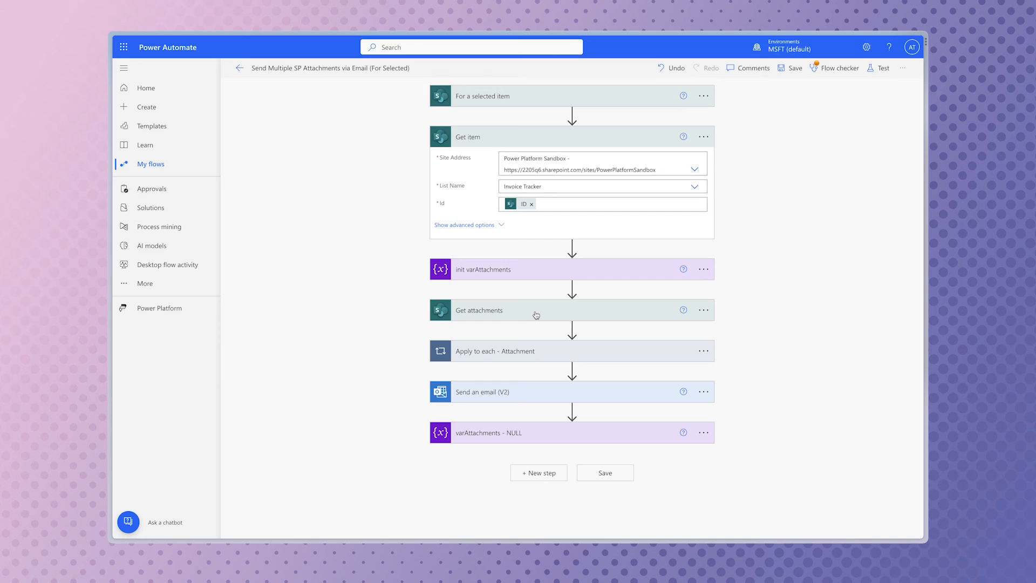
{"action": "left_click", "coordinate": [790, 68]}
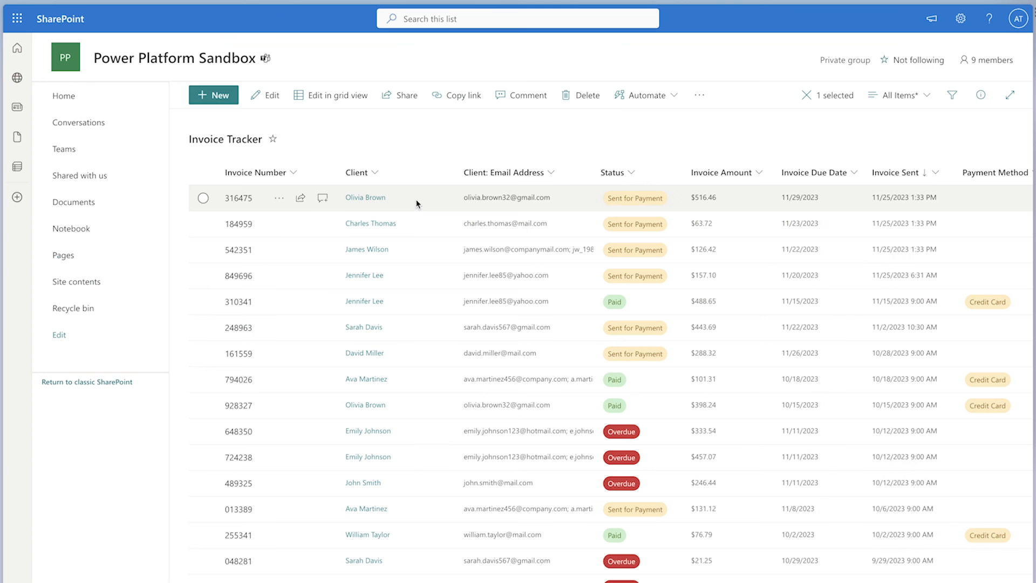
Switch to the SharePoint Invoice Tracker list and start the Send Multiple SP Attachments via Email (For Selected) flow for the first invoice
{"action": "right_click", "coordinate": [417, 204]}
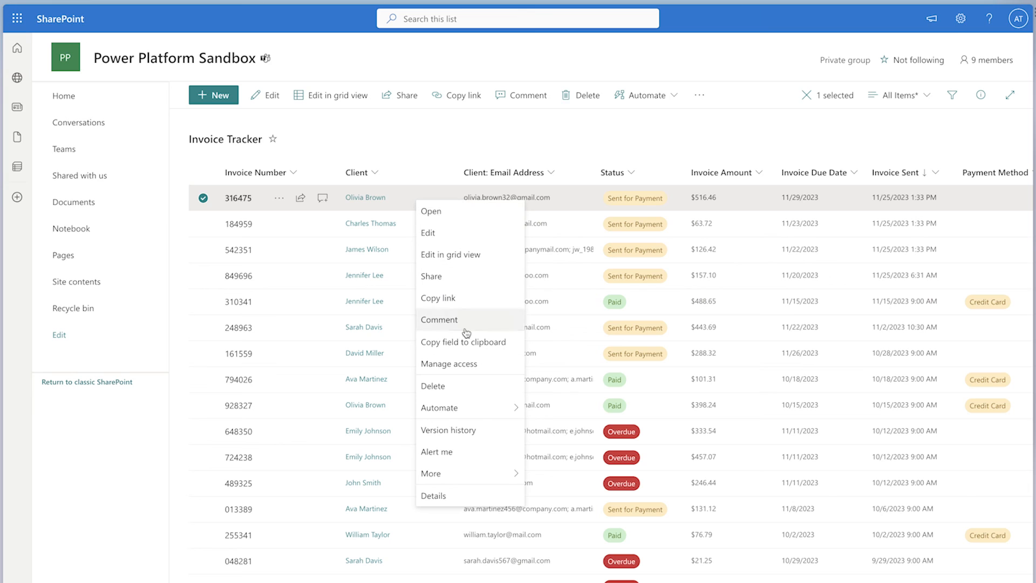
{"action": "mouse_move", "coordinate": [496, 411]}
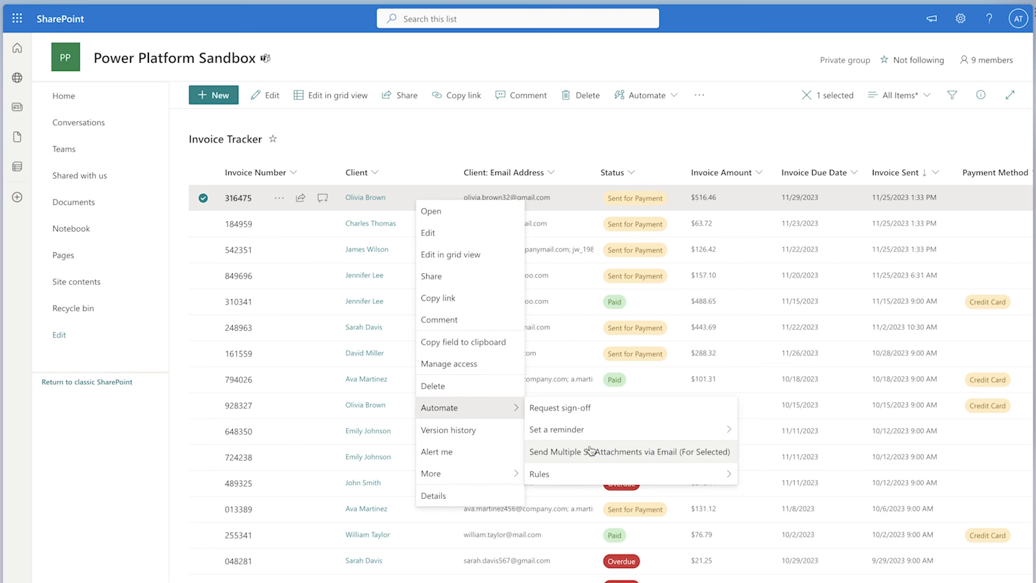
{"action": "left_click", "coordinate": [591, 452]}
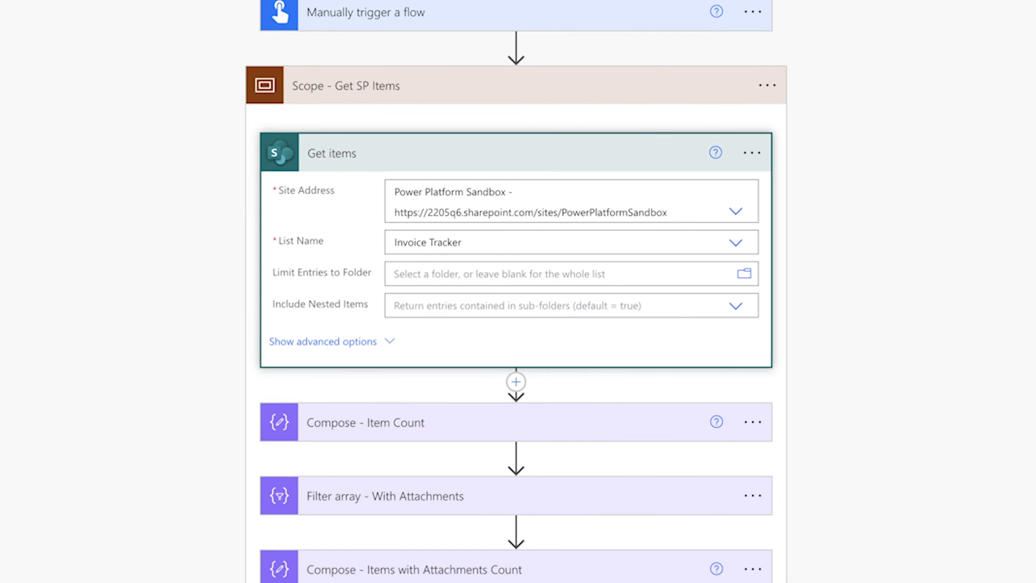
Clear the Top Count limit in the advanced options of Get items in the manually triggered flow
{"action": "left_click", "coordinate": [386, 344]}
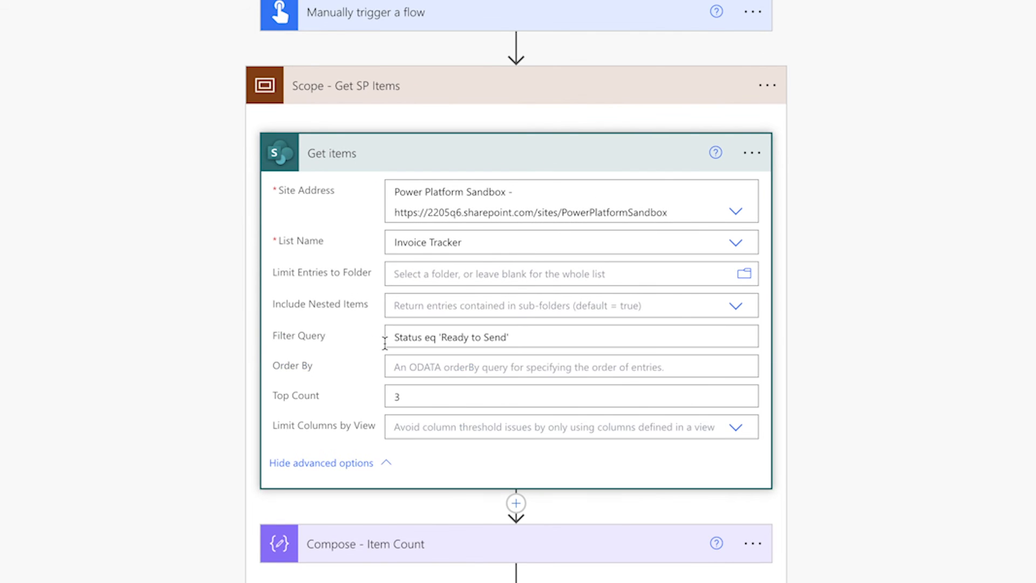
{"action": "left_click", "coordinate": [417, 386]}
{"action": "key", "text": "BackSpace"}
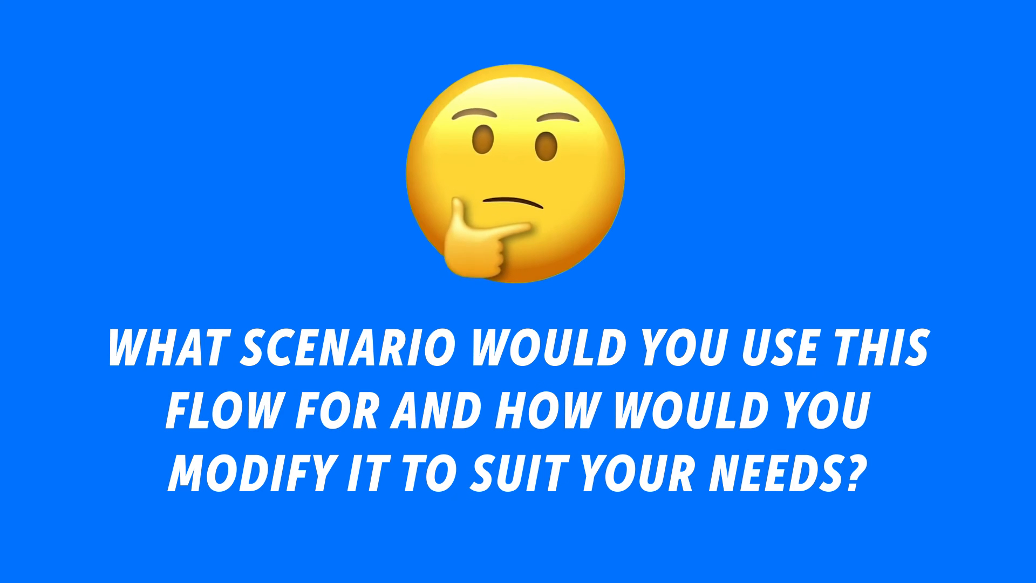